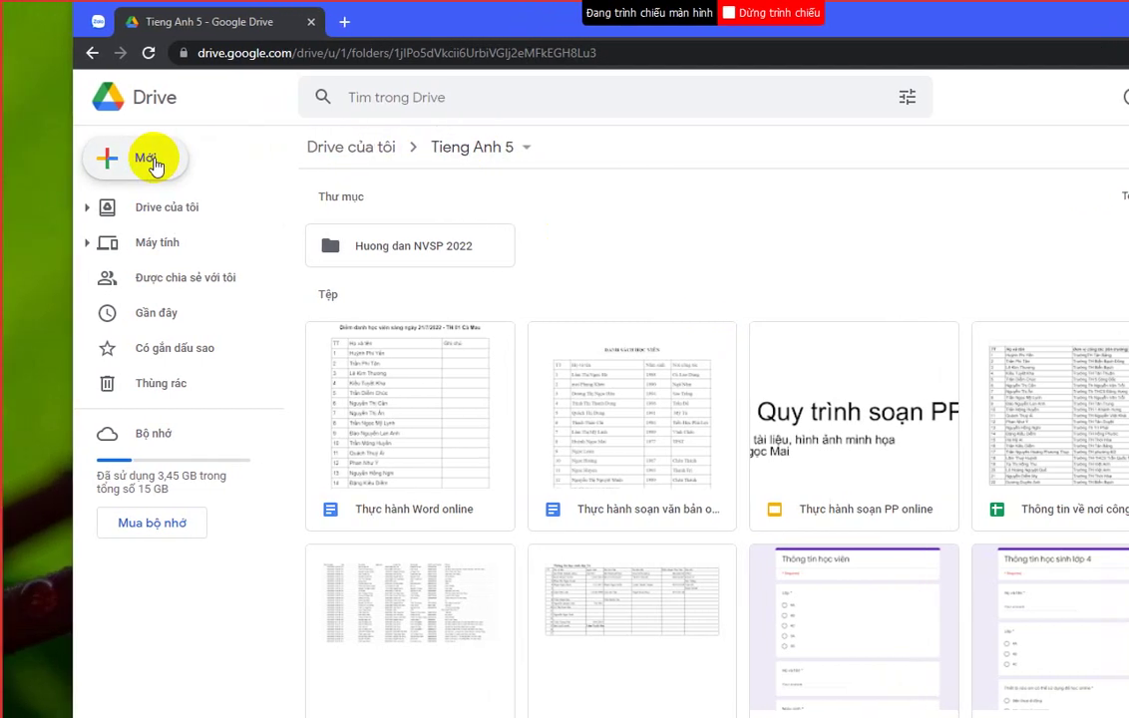
Step: Create a blank Google Form in the Tieng Anh 5 folder, using "Khảo sát thông tin học sinh lớp 5" as its file name and title
left_click(153, 163)
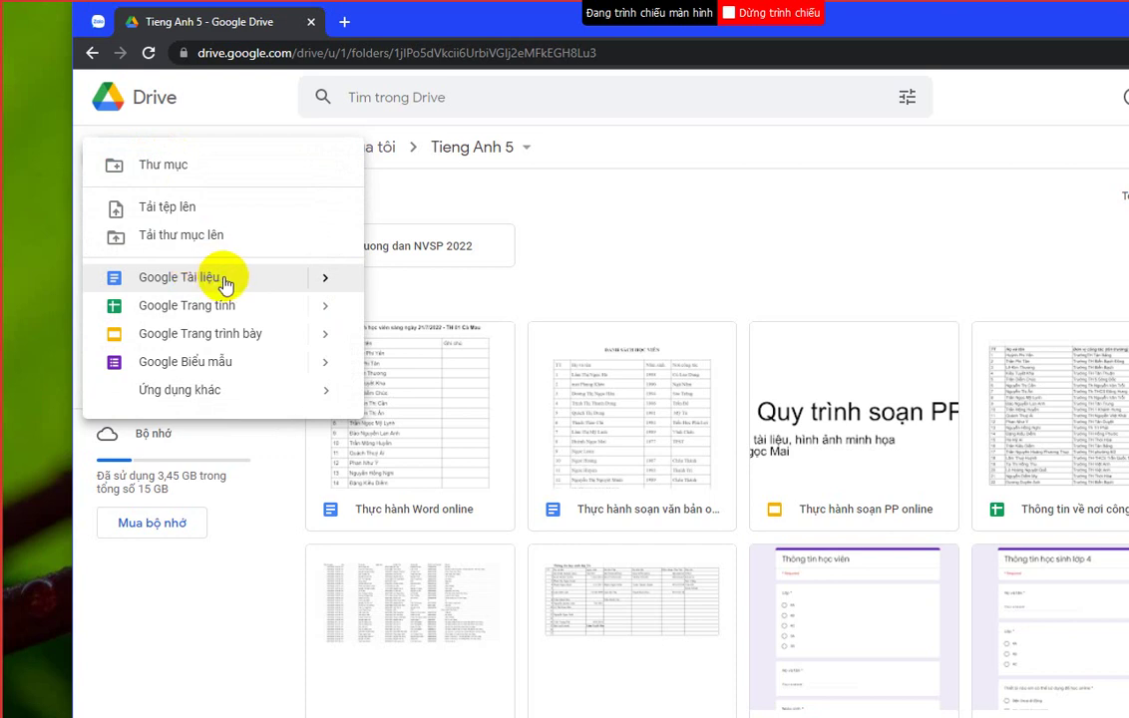
left_click(235, 371)
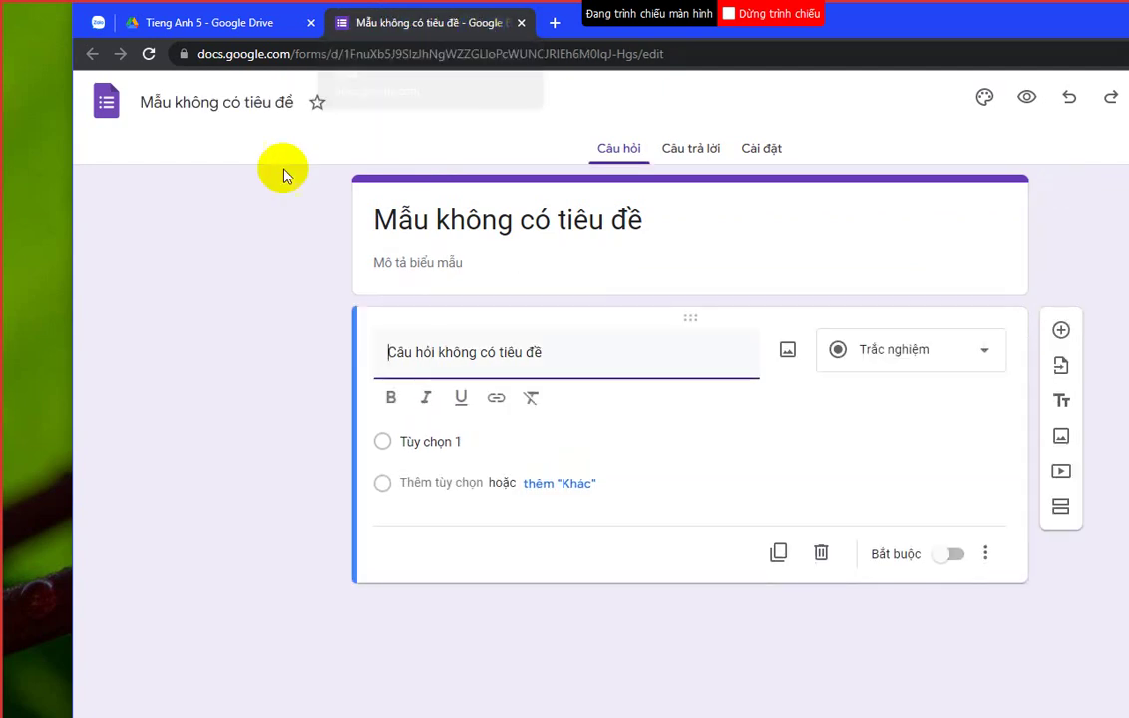
left_click(267, 102)
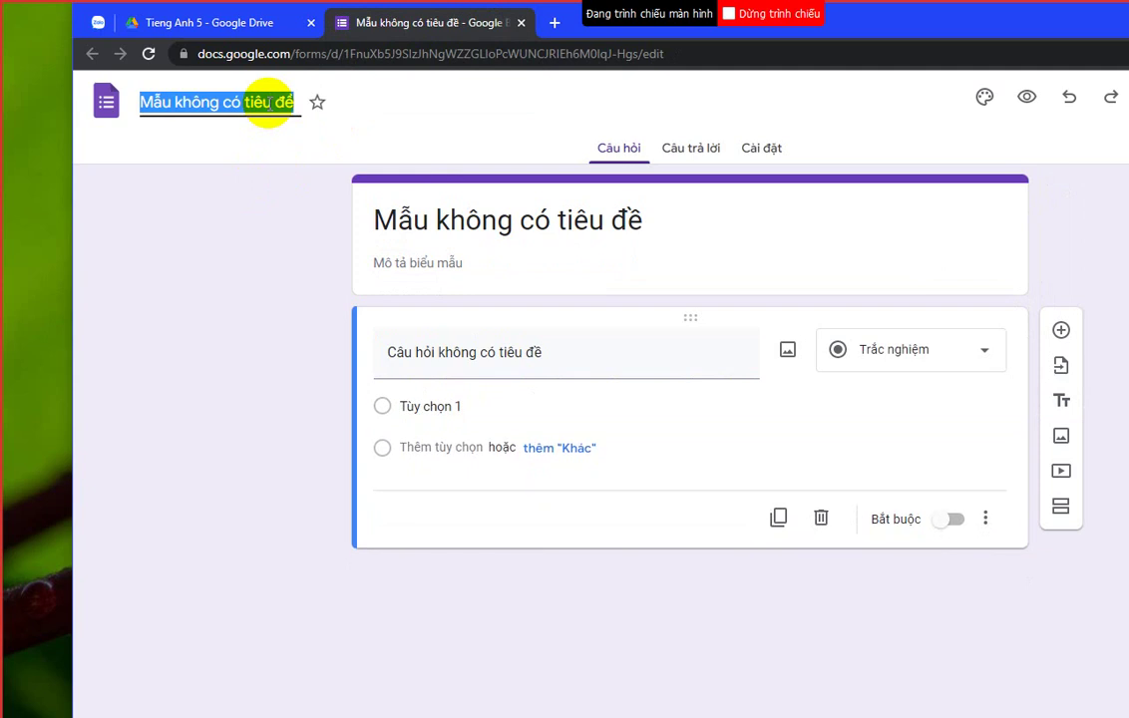
type("Khảo sát")
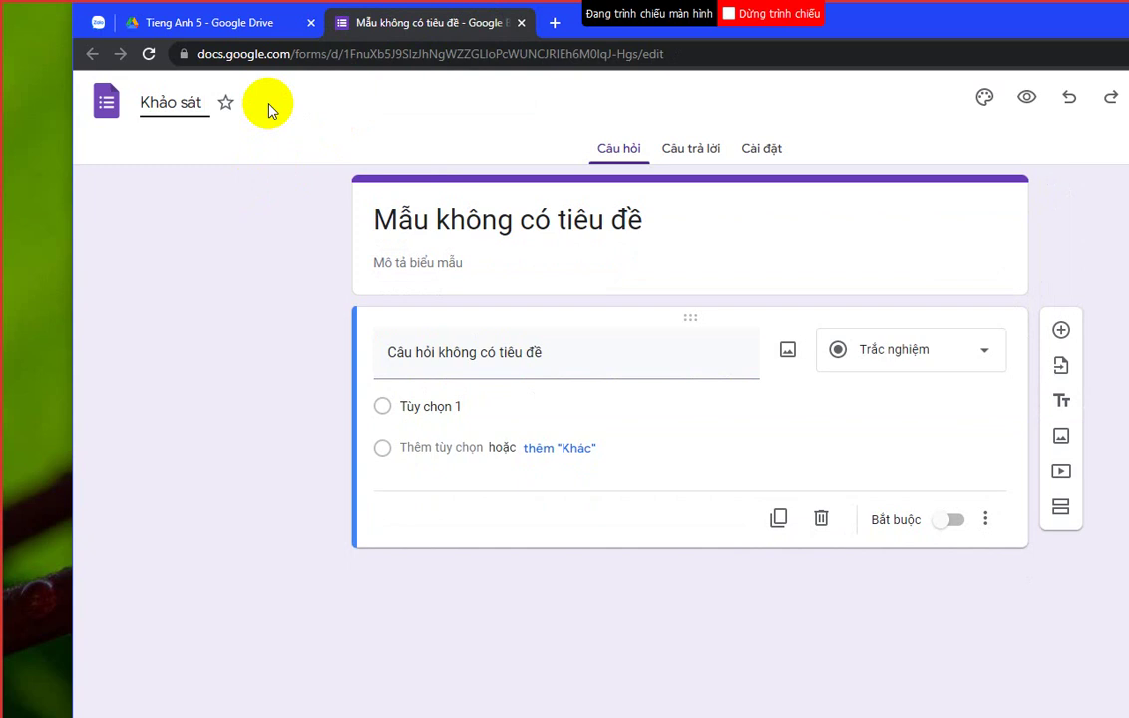
type(" thông tin hoc sinh 5")
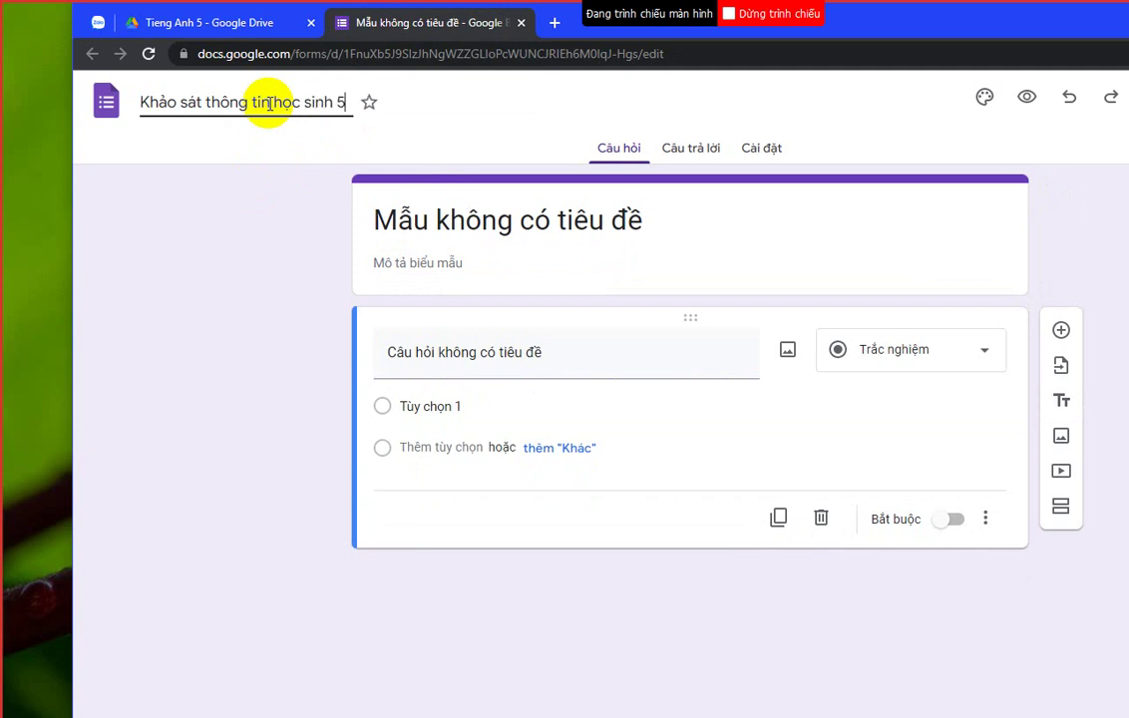
key("BackSpace")
type("lop")
type("ws")
type(" 5")
left_click(570, 237)
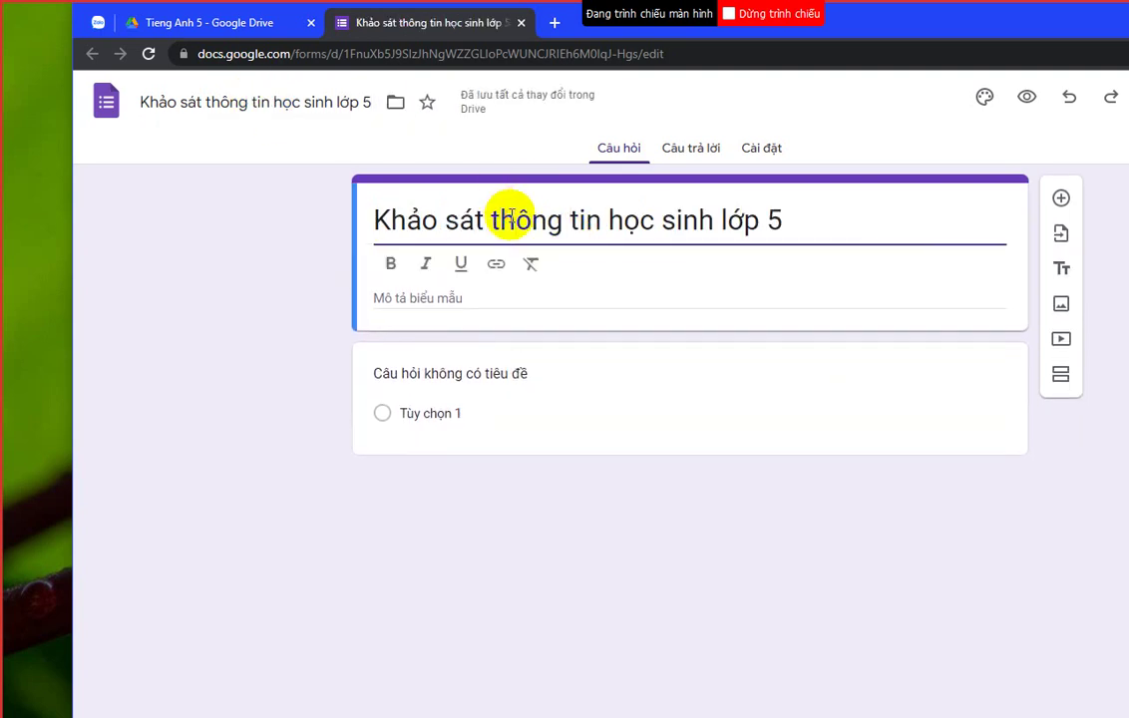
left_click(515, 219)
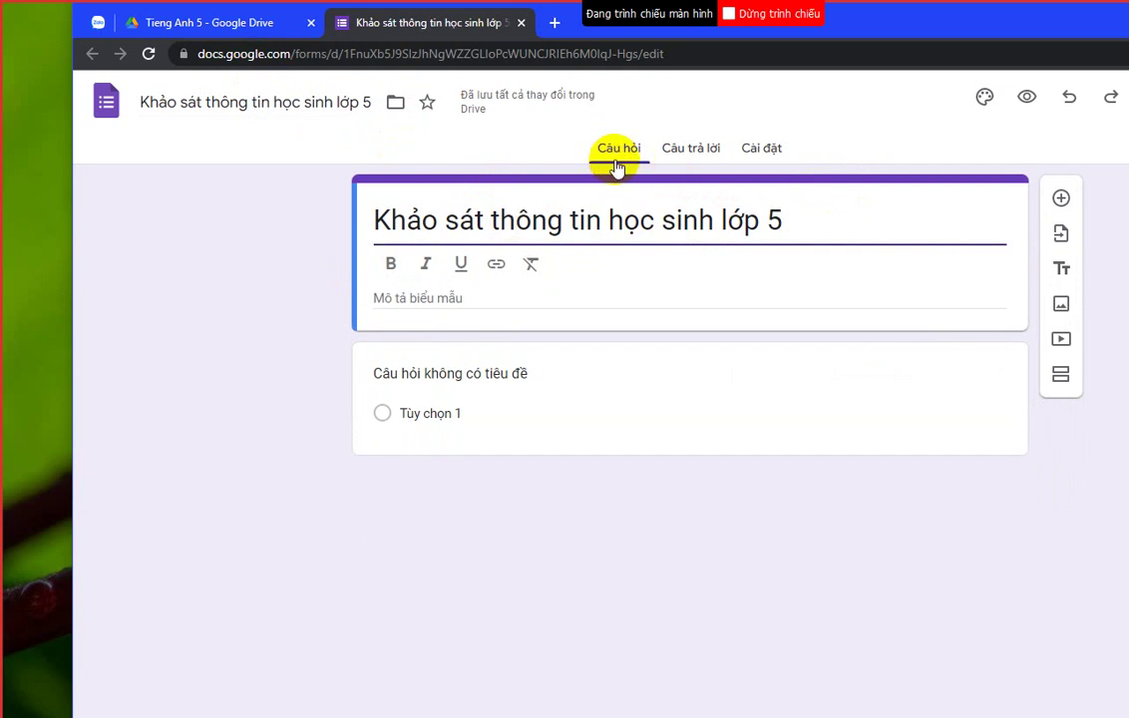
Step: View the form's responses and settings pages and return to its questions
left_click(682, 150)
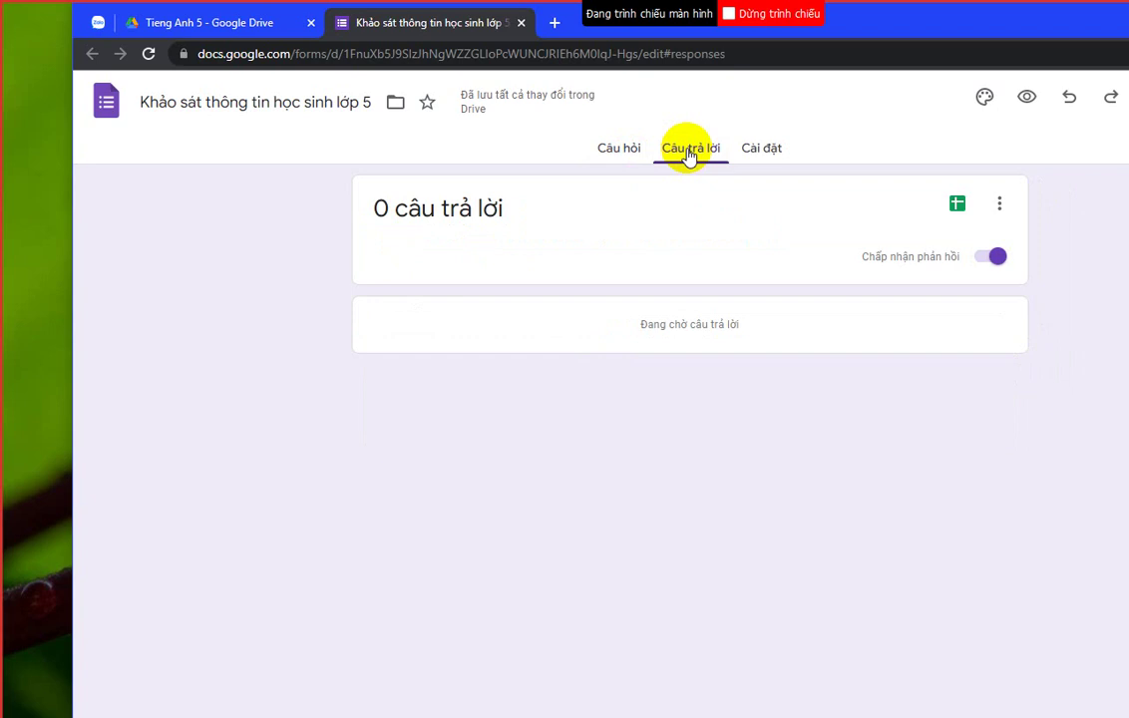
left_click(769, 160)
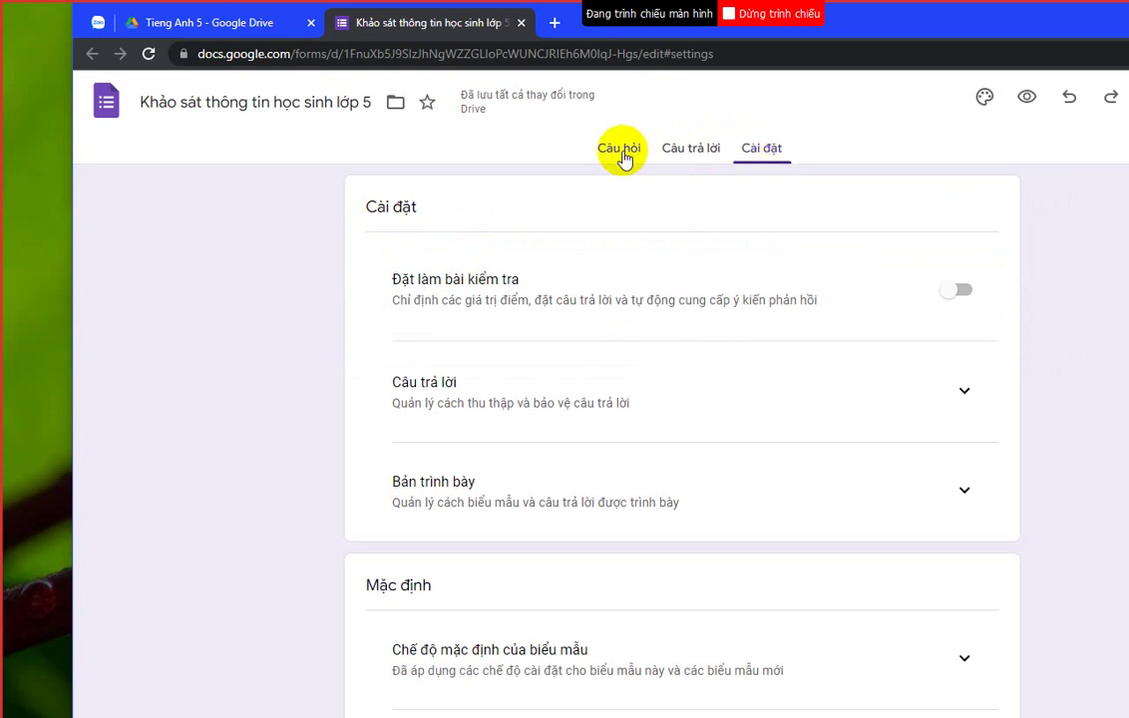
left_click(620, 156)
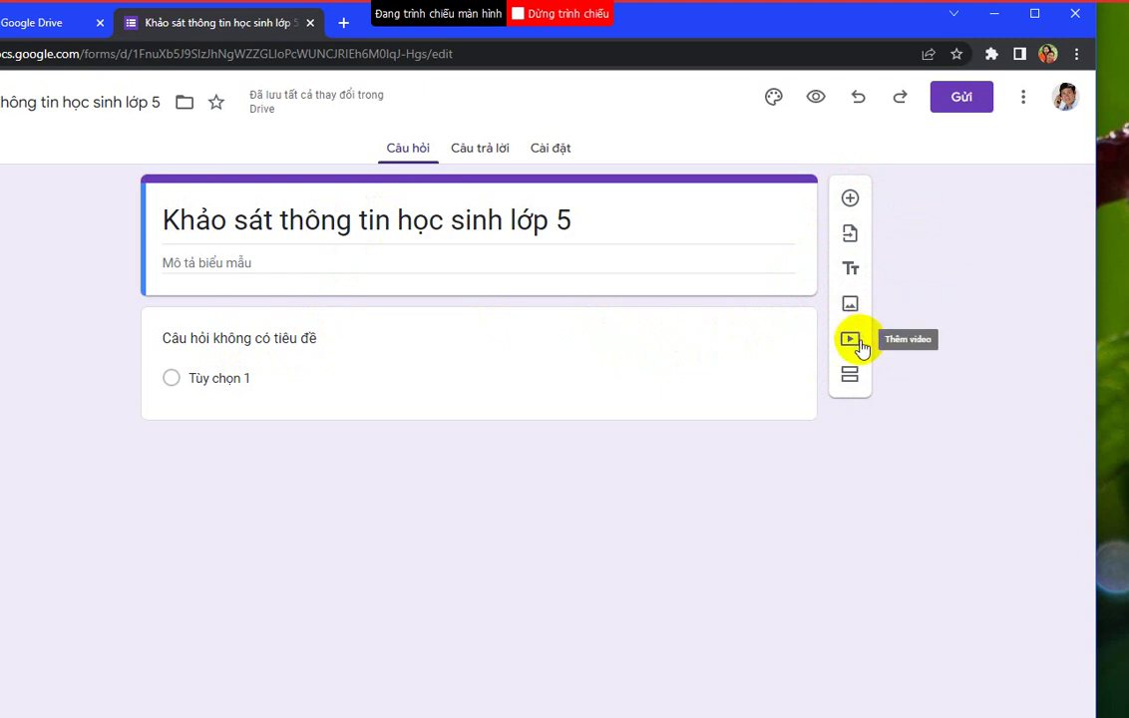
Step: Title the first question "Họ và tên" and make it a short-answer question (Trả lời ngắn)
left_click(334, 342)
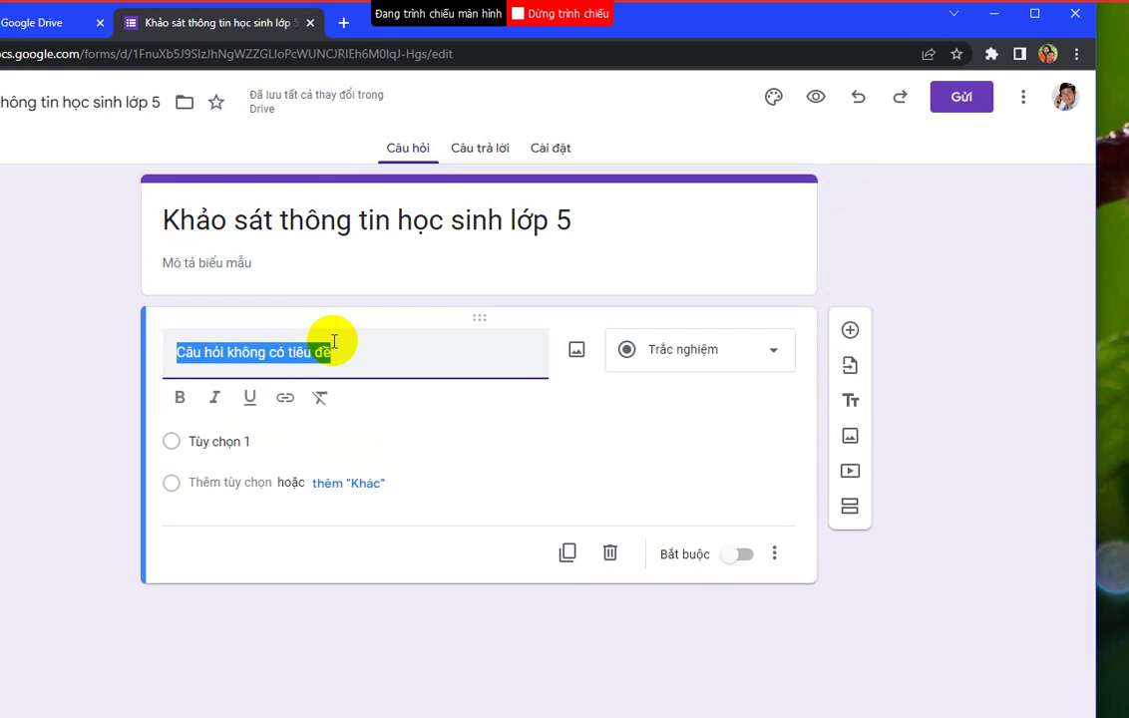
type("Ho")
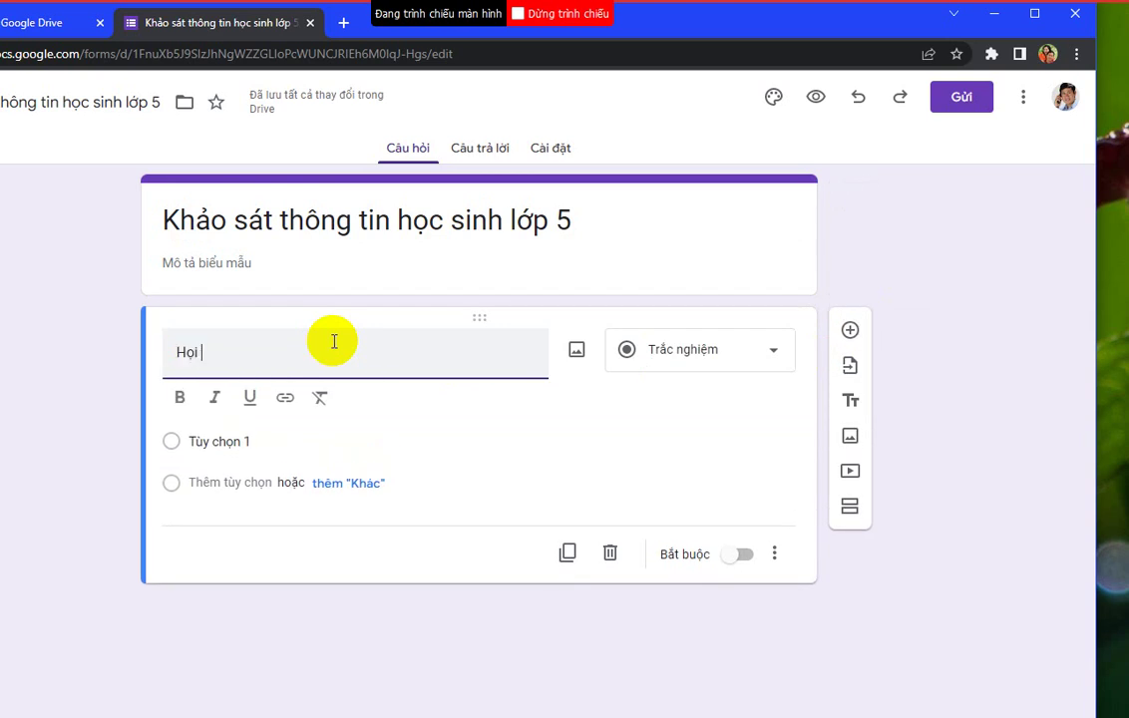
type(" và tên")
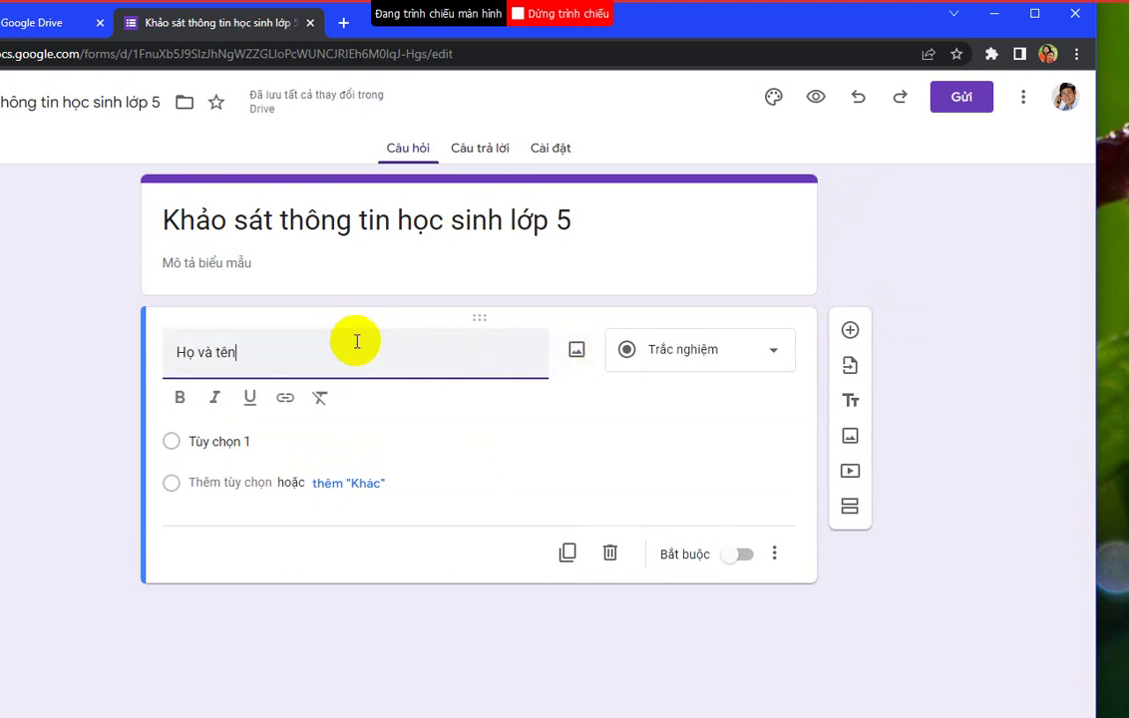
left_click(775, 356)
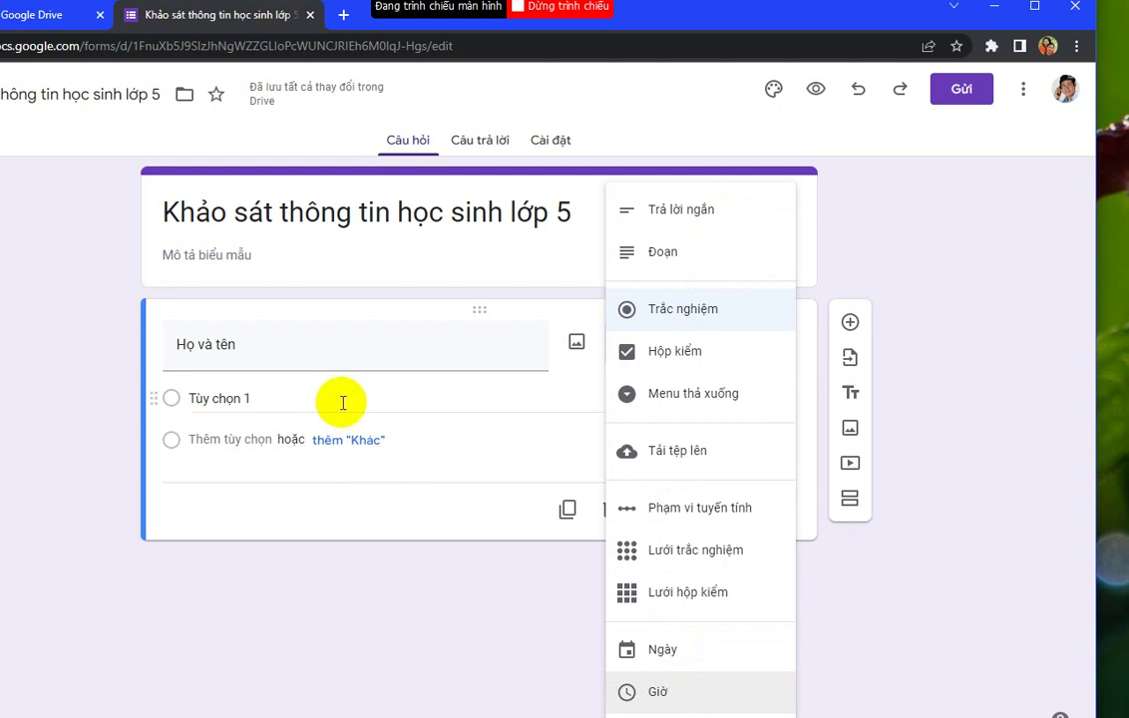
left_click(362, 359)
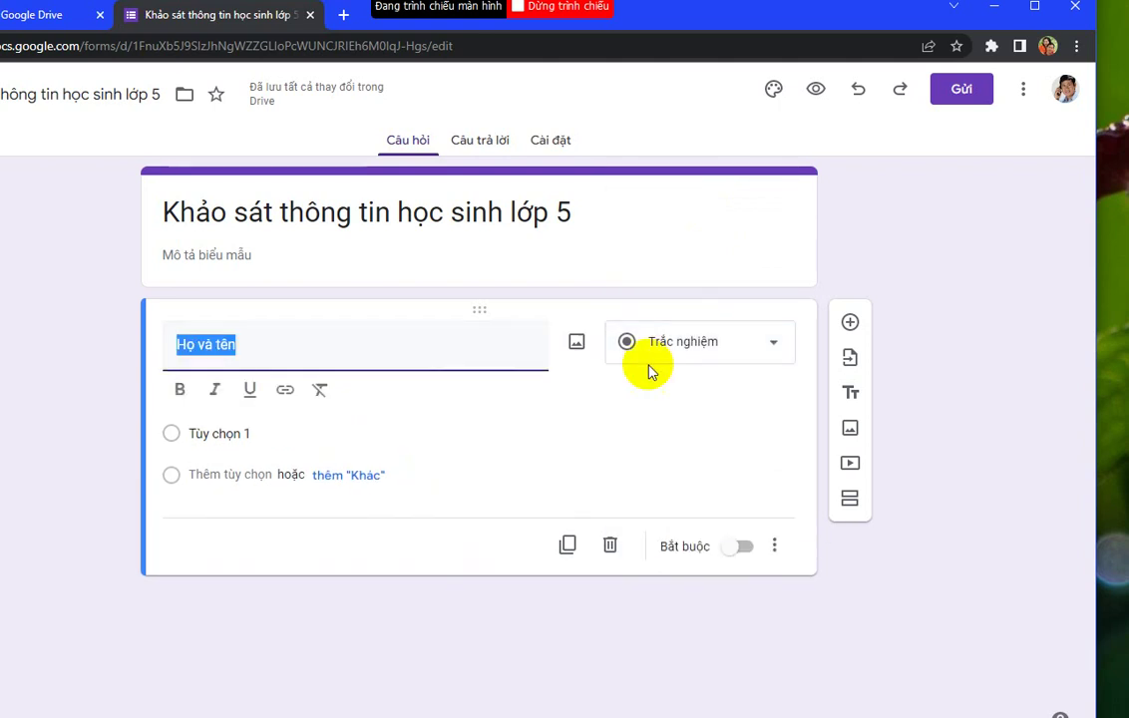
left_click(763, 356)
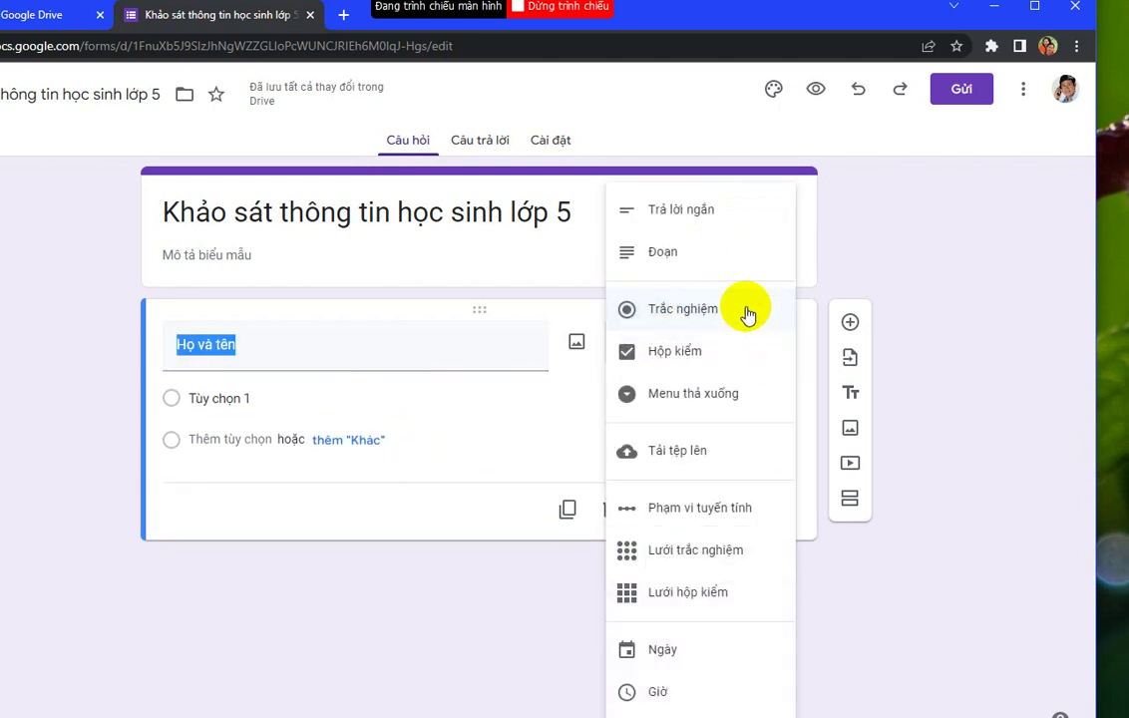
left_click(708, 212)
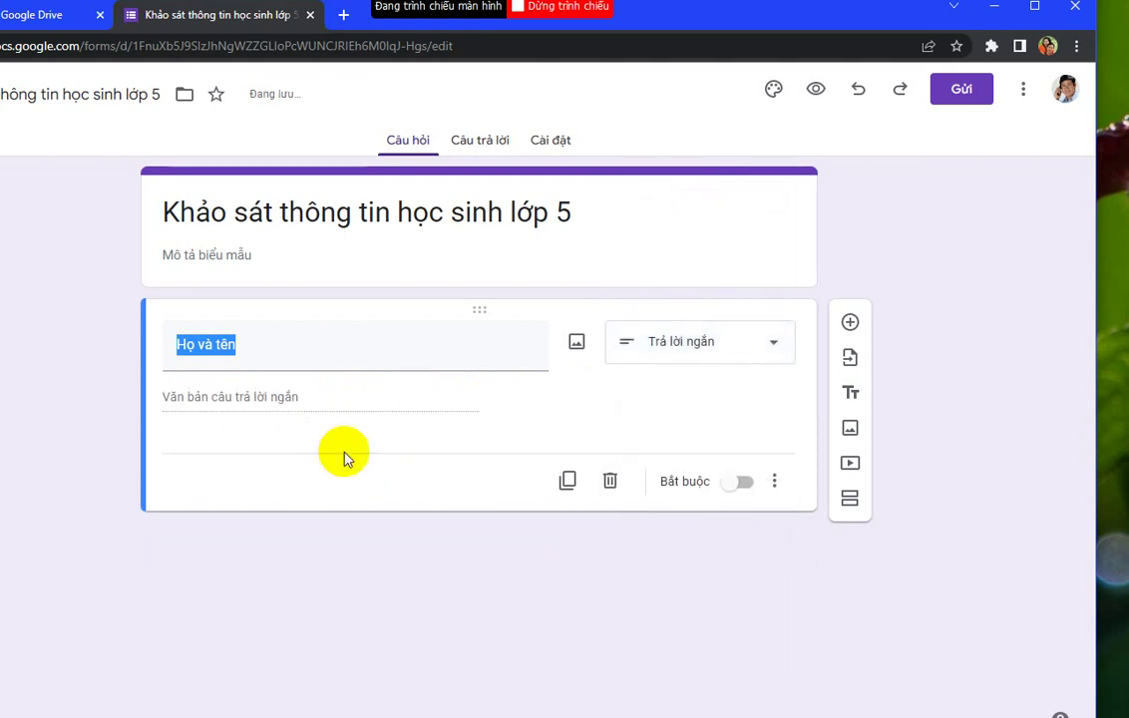
left_click(366, 482)
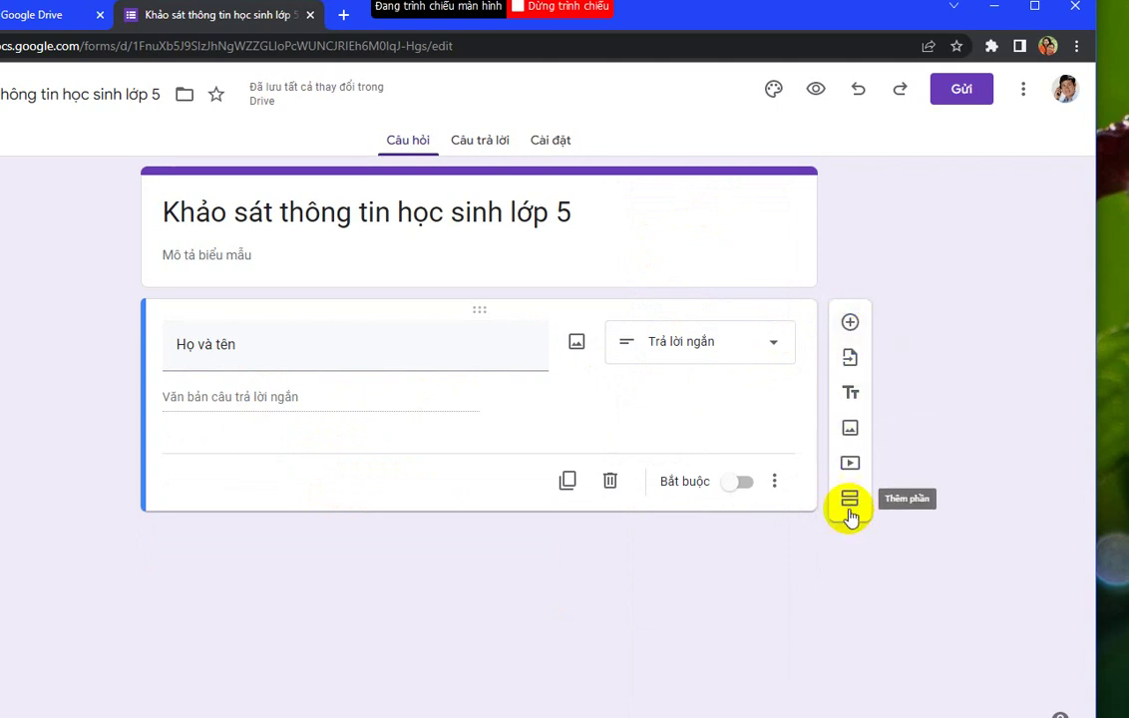
Step: Add a second question titled "Lớp" and make it multiple choice (Trắc nghiệm)
left_click(853, 328)
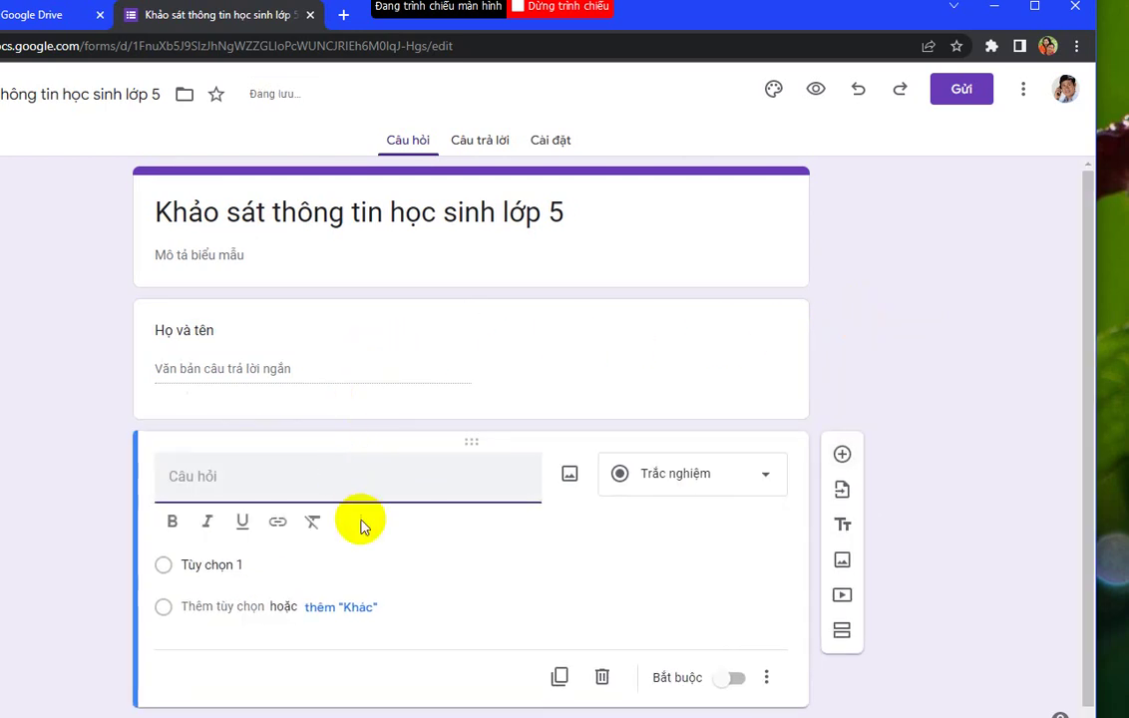
type("Lớp")
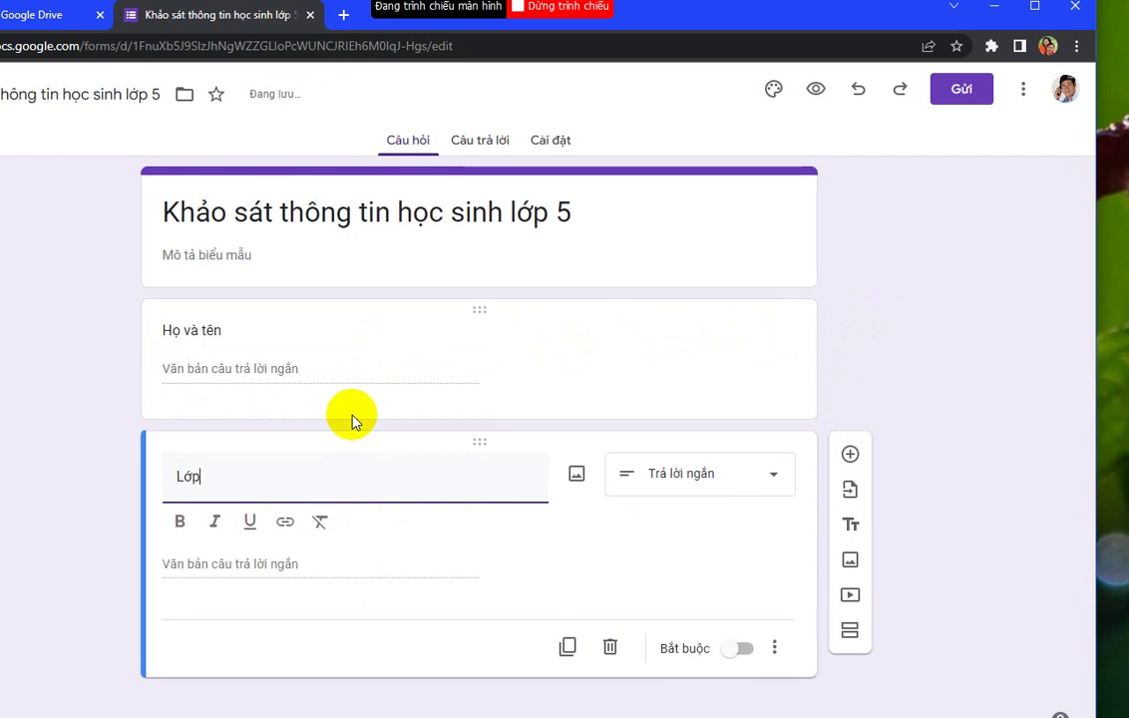
left_click(708, 482)
left_click(677, 332)
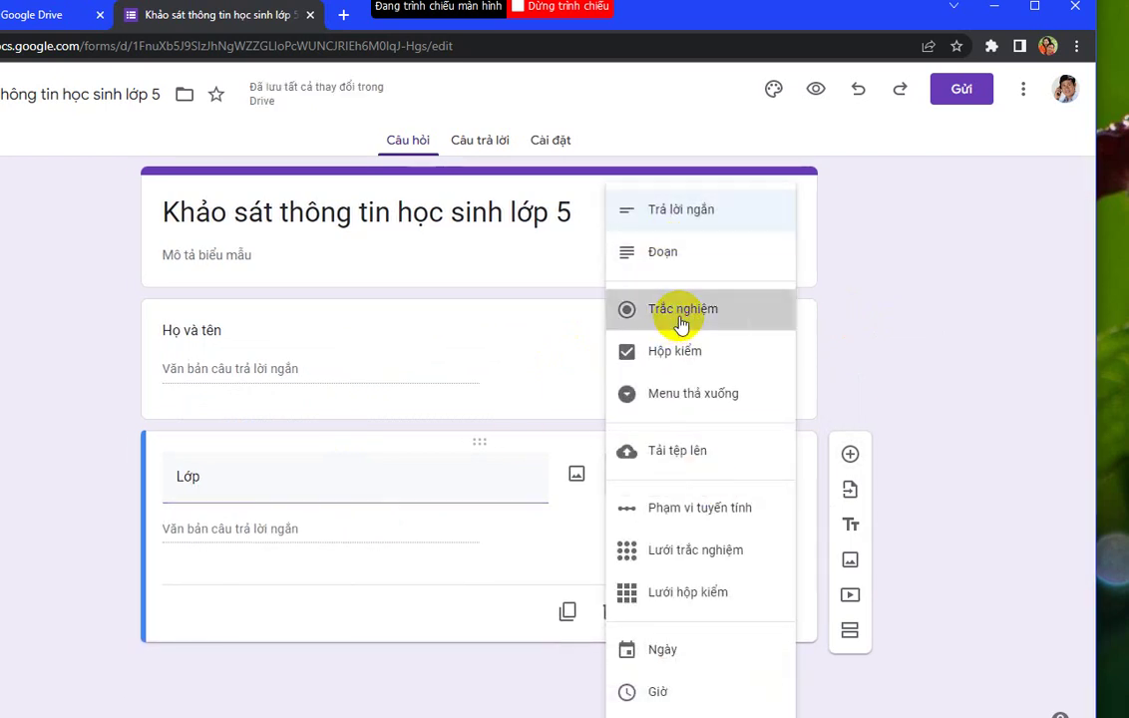
Step: Give the "Lớp" question the answer options 5A, 5B, 5C and 5D
left_click(330, 549)
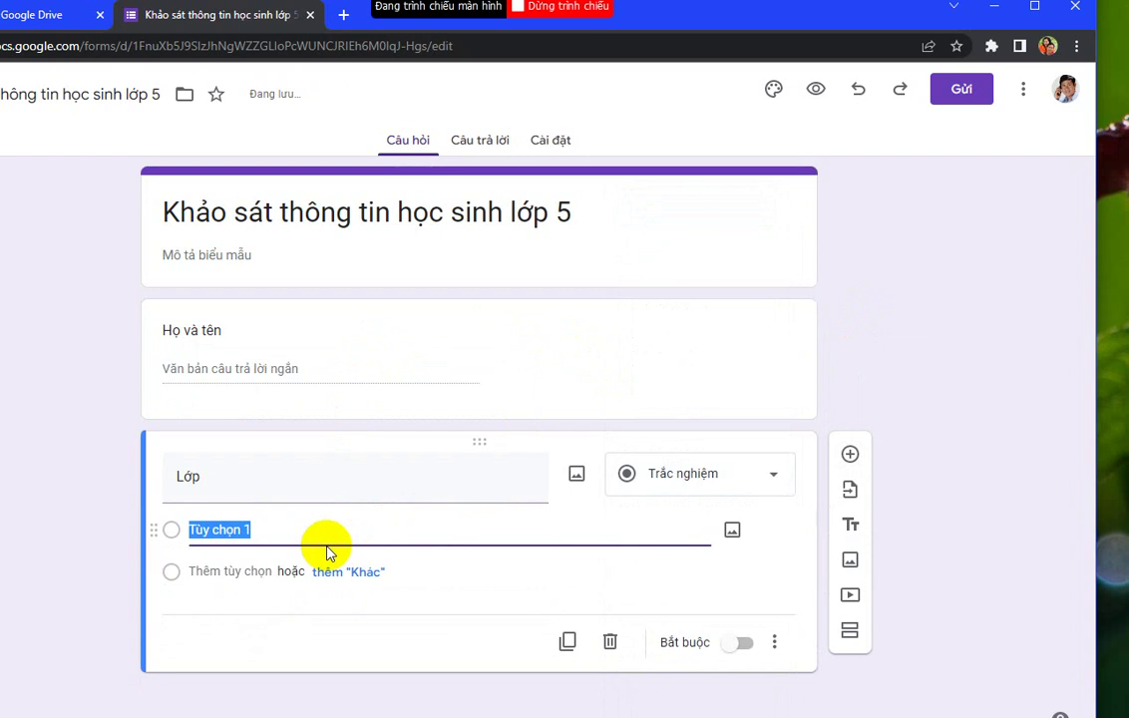
type("5A")
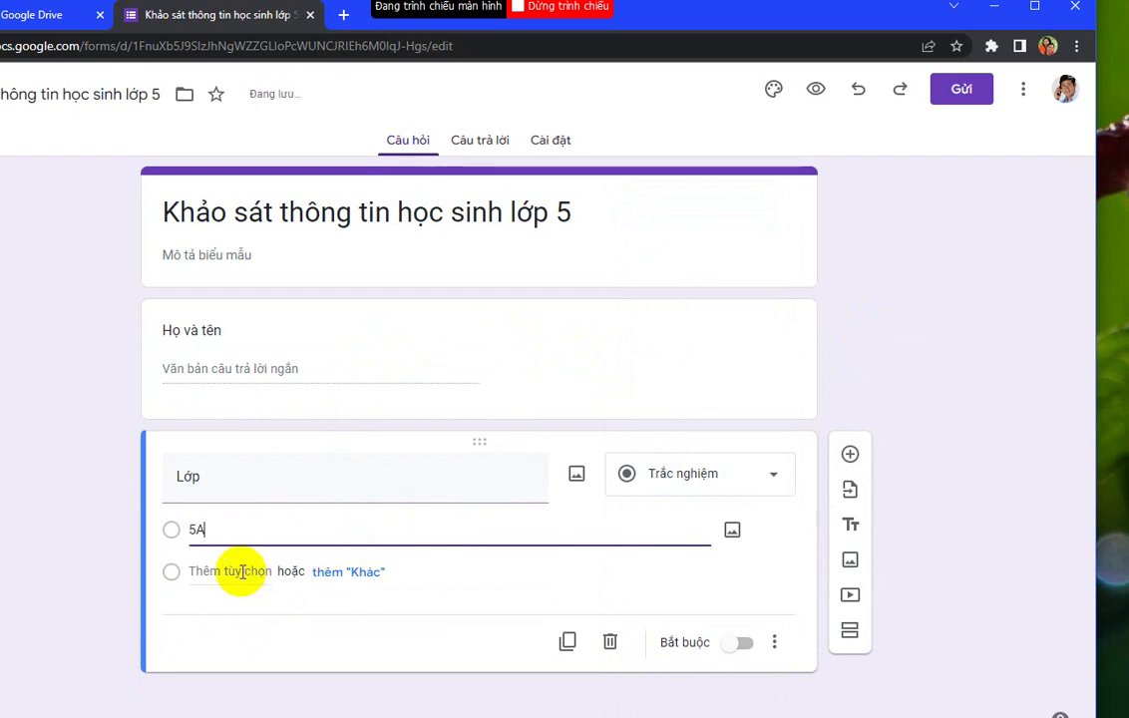
left_click(239, 572)
type("5B")
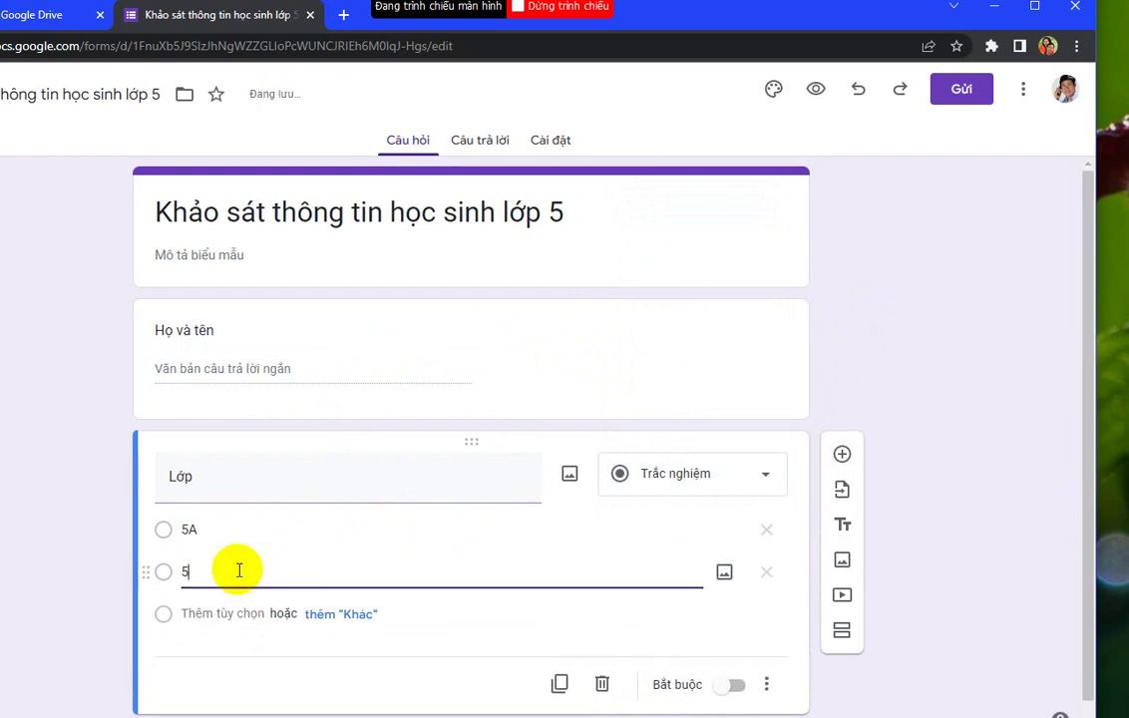
left_click(196, 602)
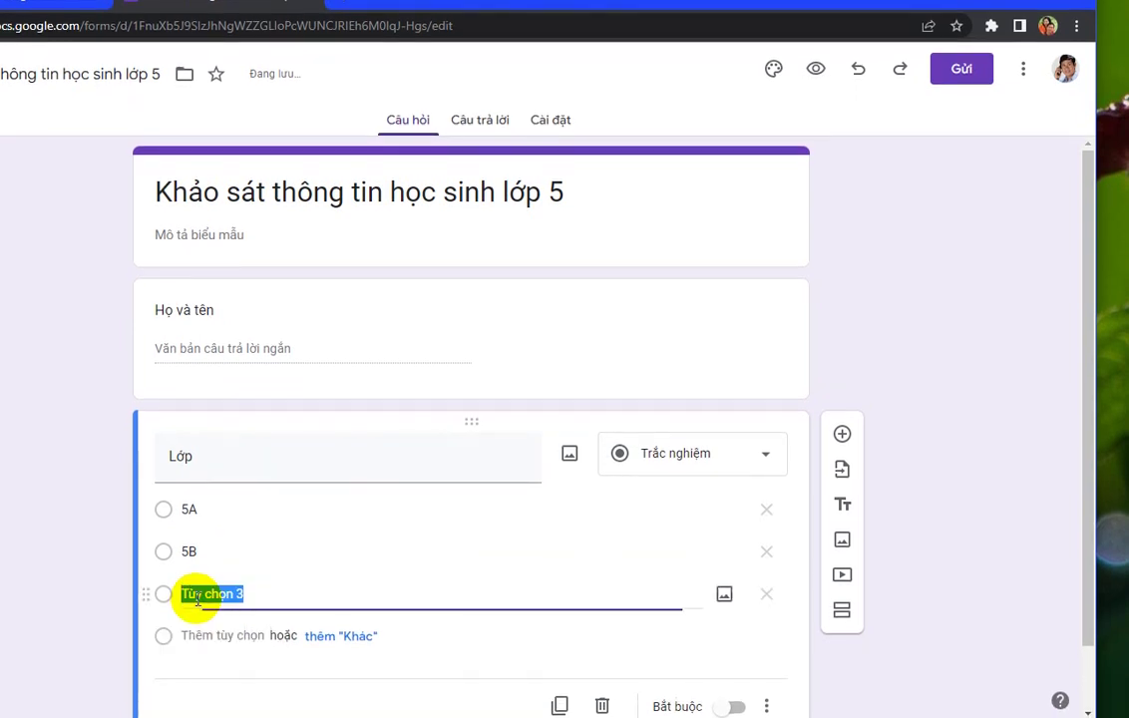
type("5C")
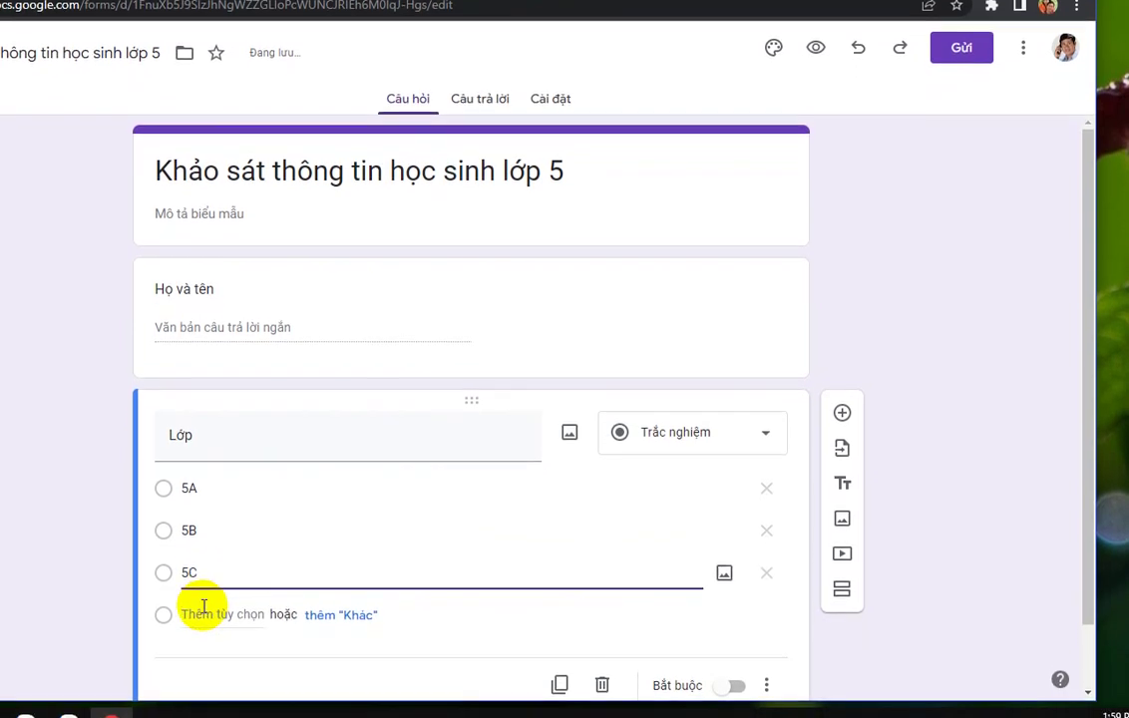
left_click(196, 635)
type("5D")
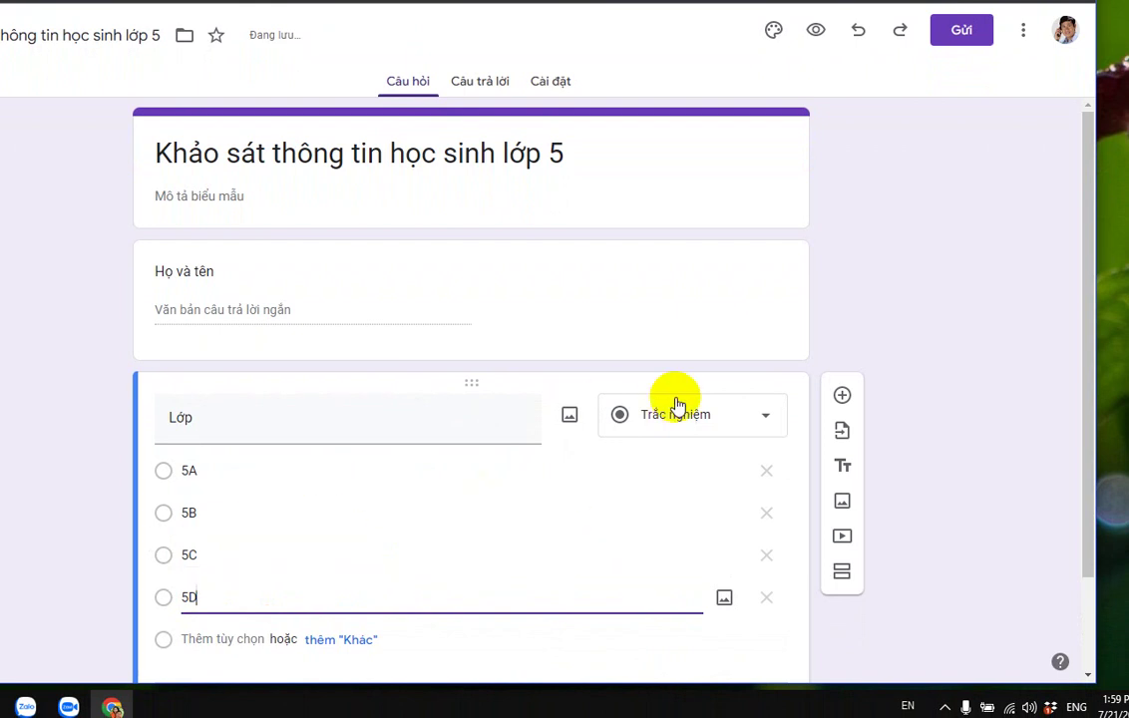
Step: Add a third question below "Lớp" that reads "Nhà các em có gắn wifi không?"
scroll(675, 391, "down", 2)
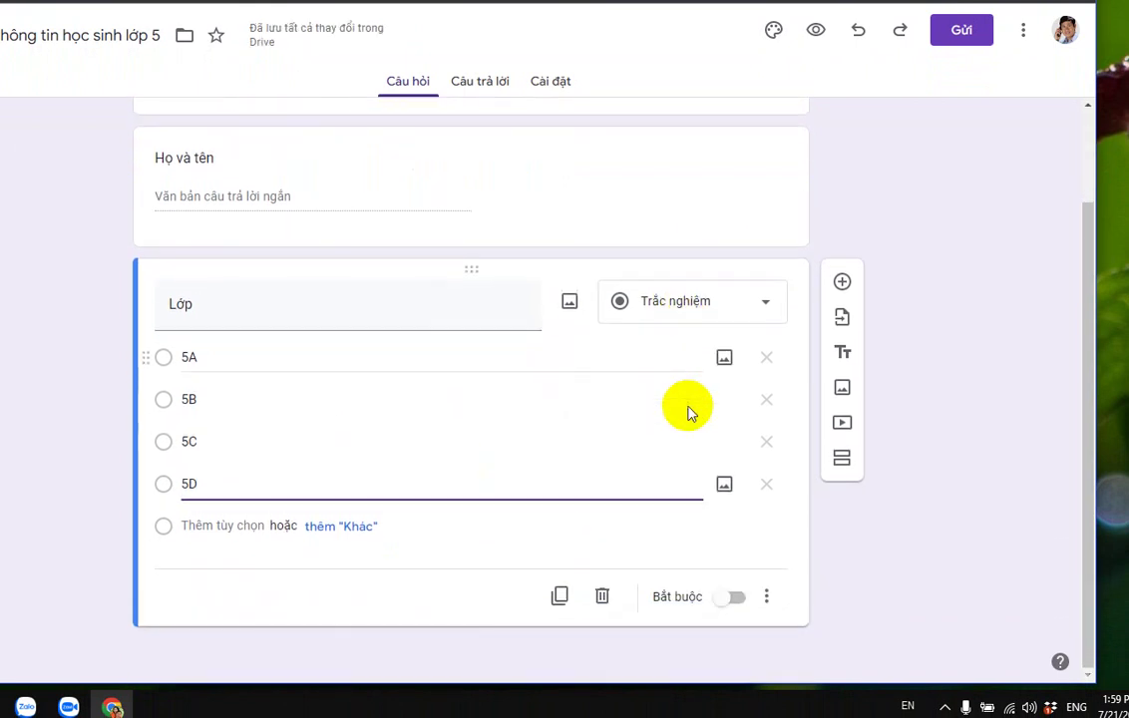
left_click(840, 284)
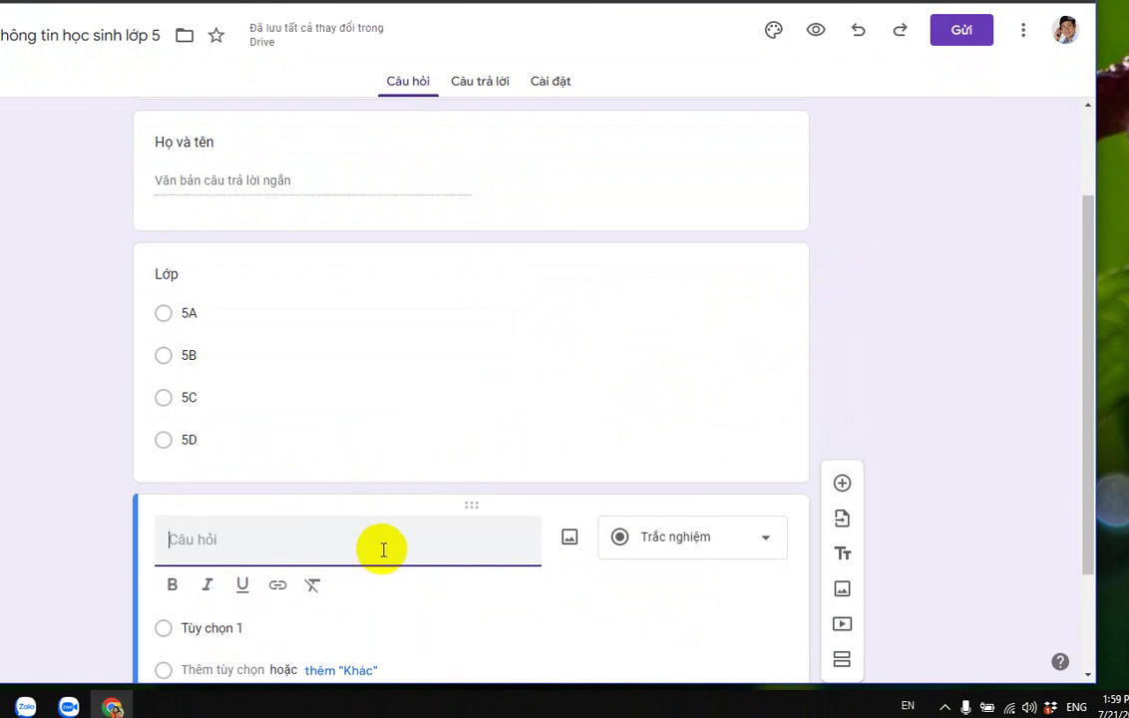
type("Nh")
key("BackSpace")
type("G")
key("BackSpace")
type("Nhà các em có ")
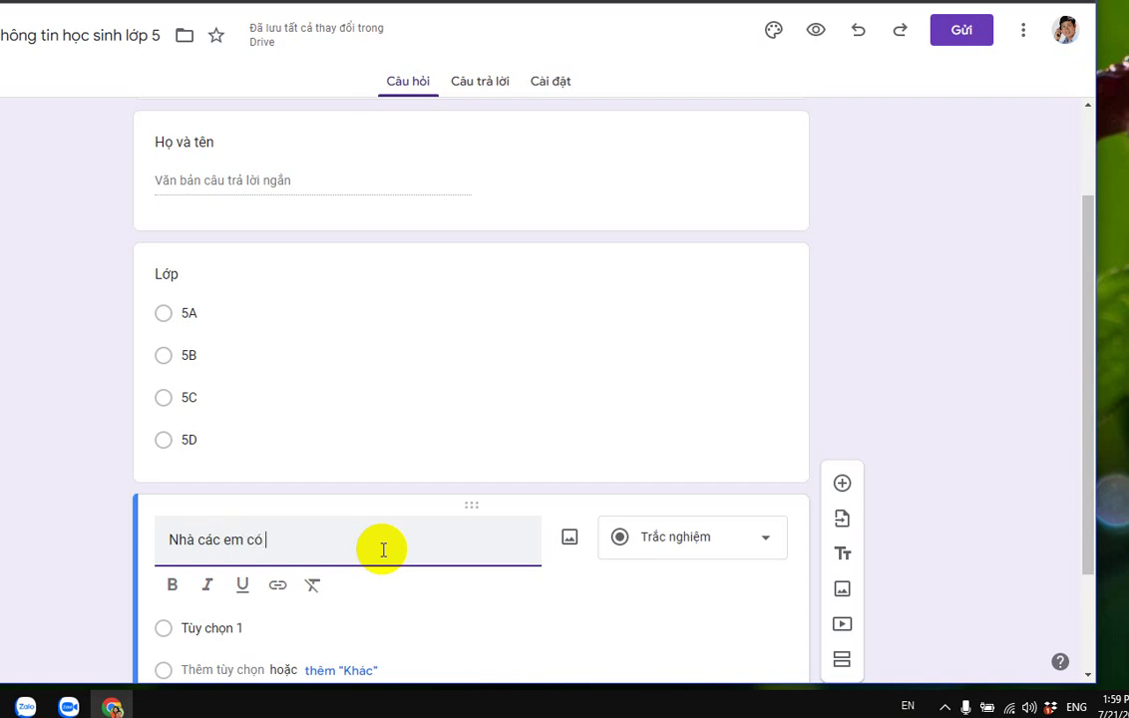
type("gân wif")
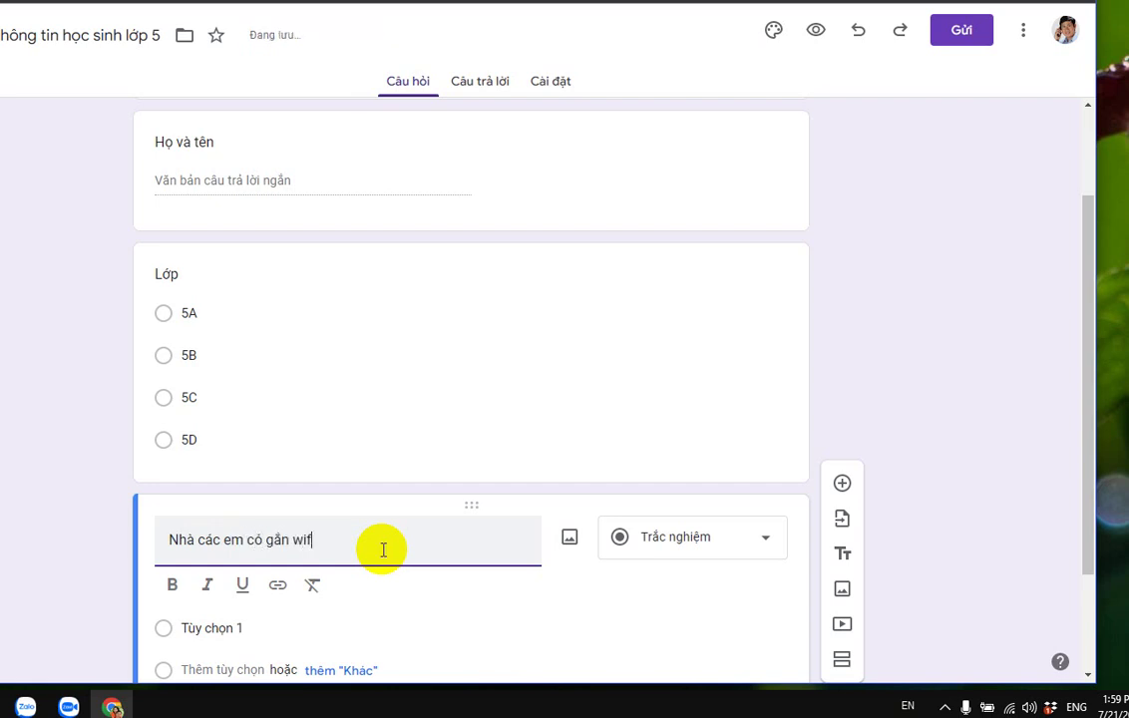
type("i không?")
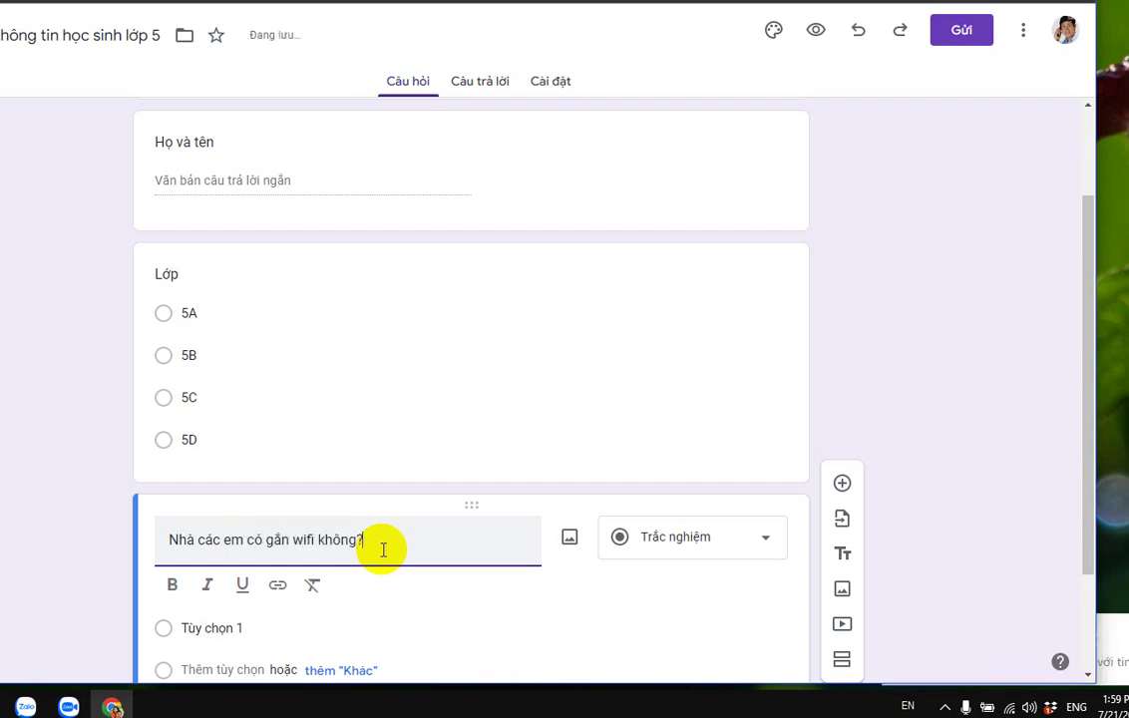
Step: Give the wifi question the answer options "Có" and "Không"
scroll(384, 550, "down", 2)
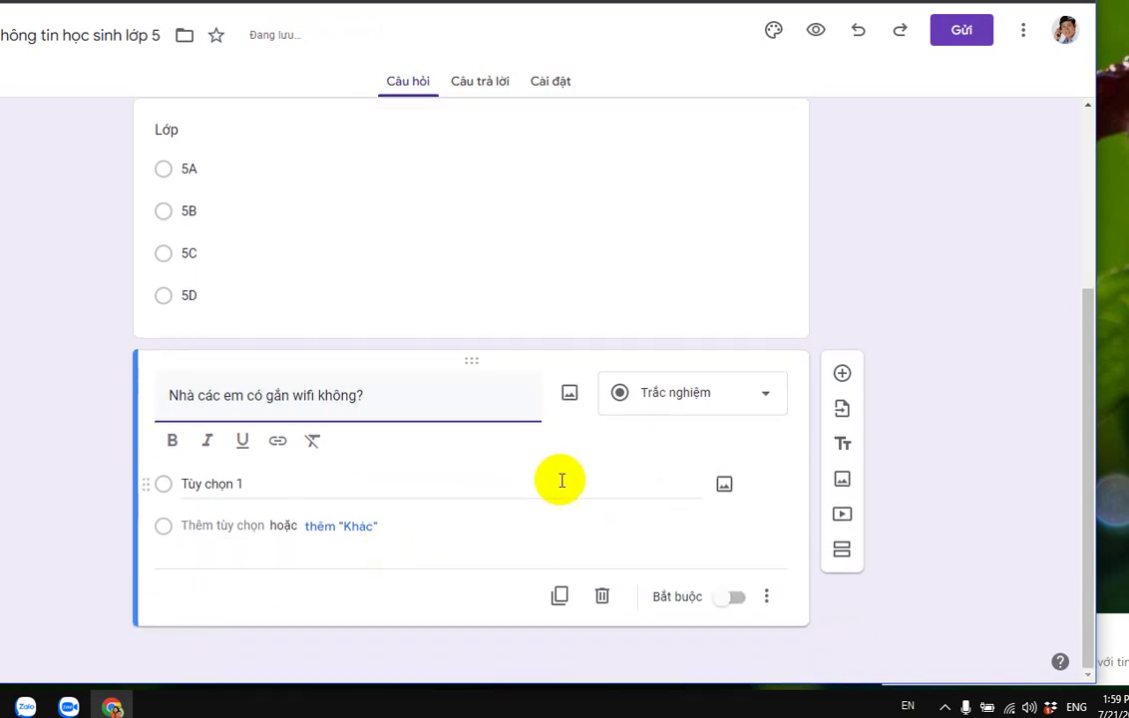
left_click(277, 488)
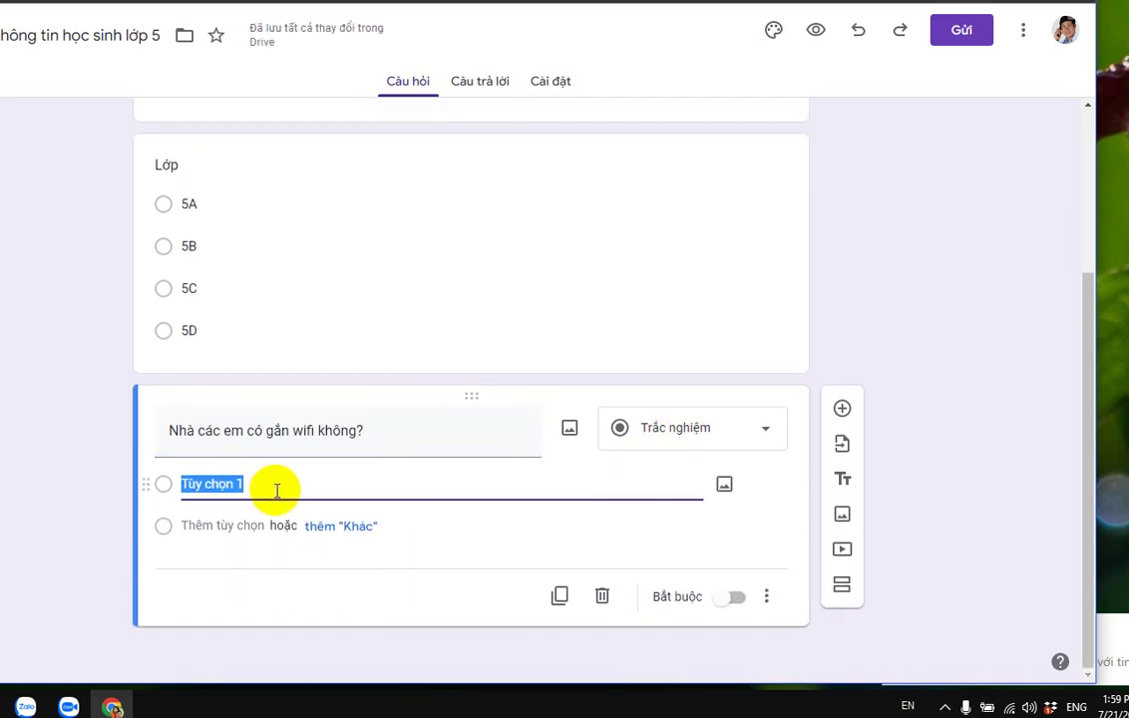
type("Có")
left_click(215, 528)
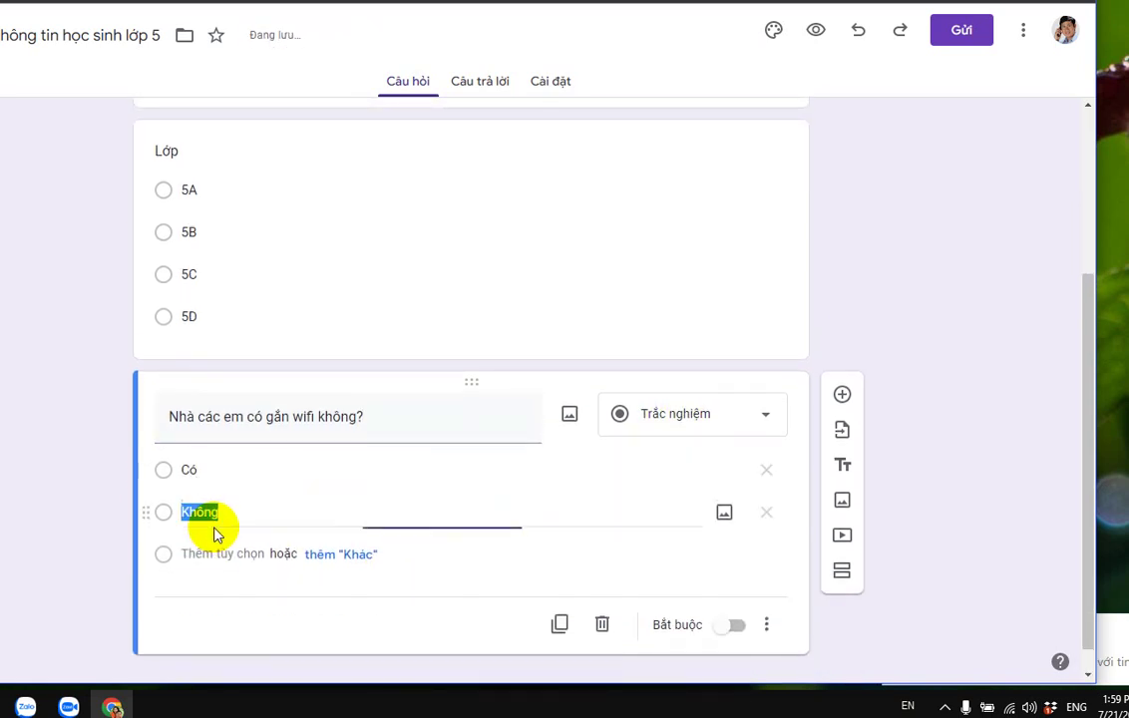
Step: Complete the wifi question's "Không" option and add a fourth question that reads "Thiết bị nào em có thể sử dụng để học online?"
type("Không")
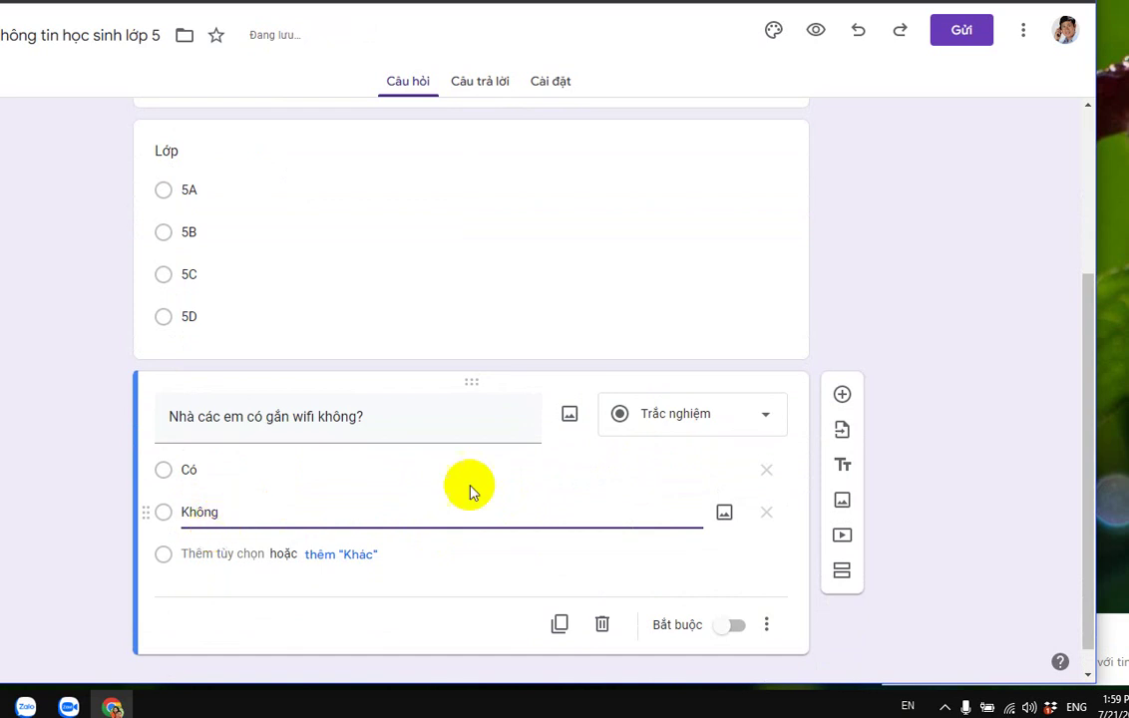
left_click(843, 395)
left_click(842, 395)
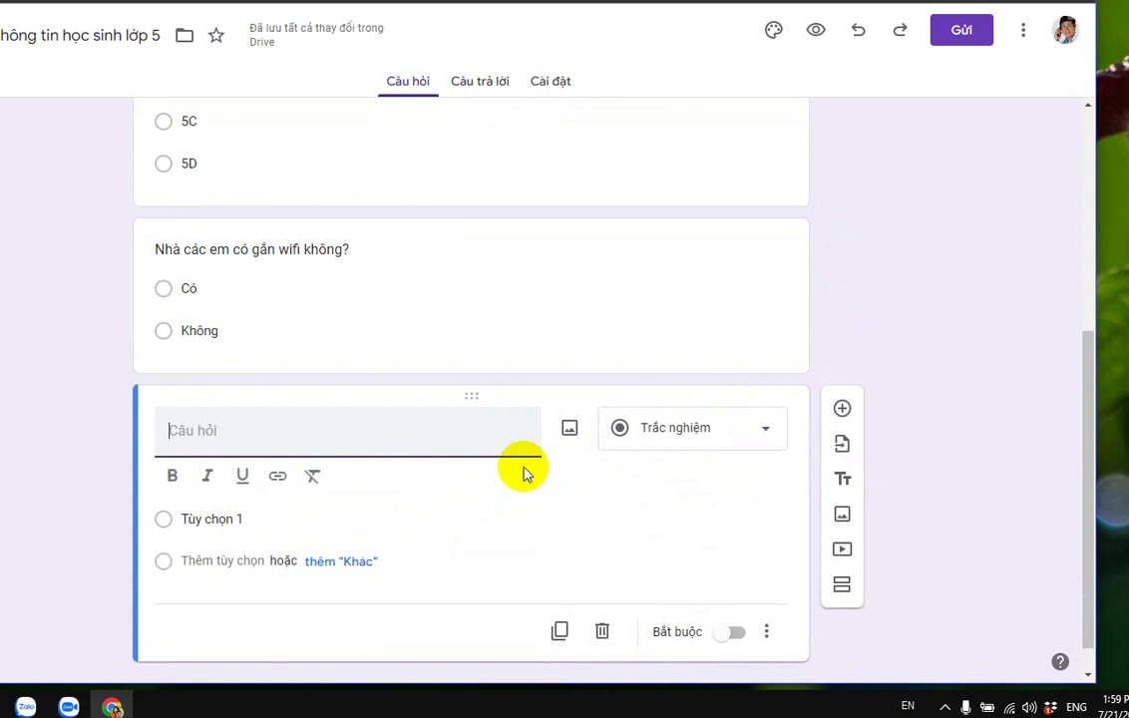
type("Theiet")
key("BackSpace")
key("BackSpace")
key("BackSpace")
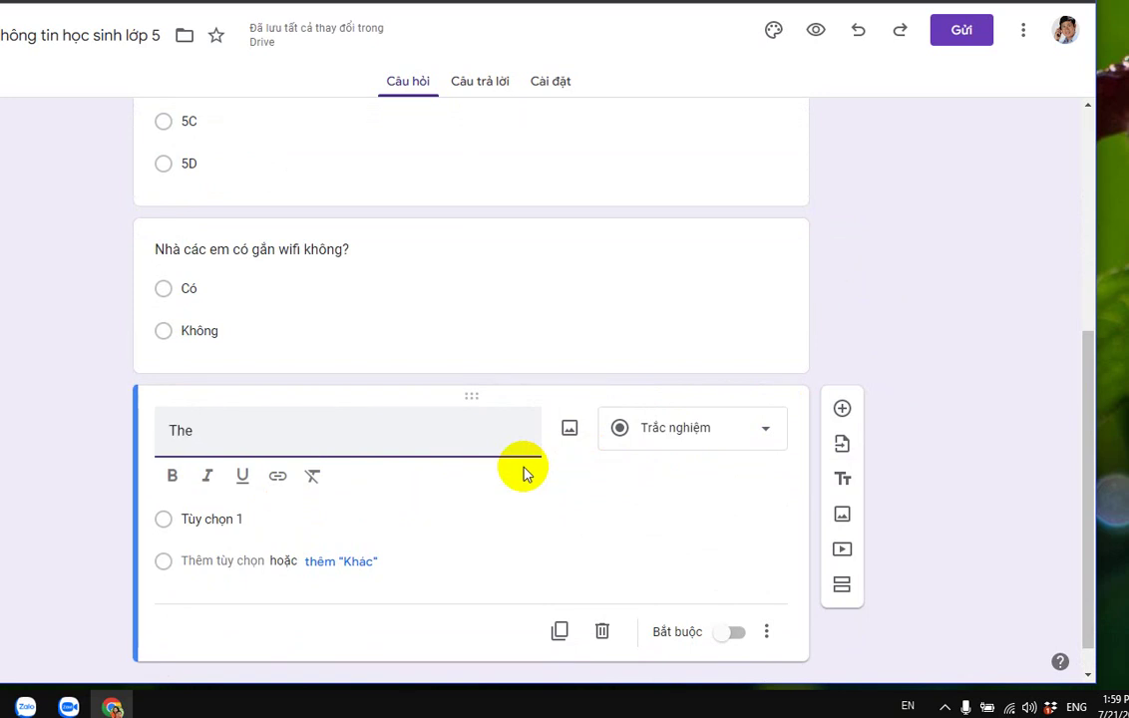
type("bị nào em có")
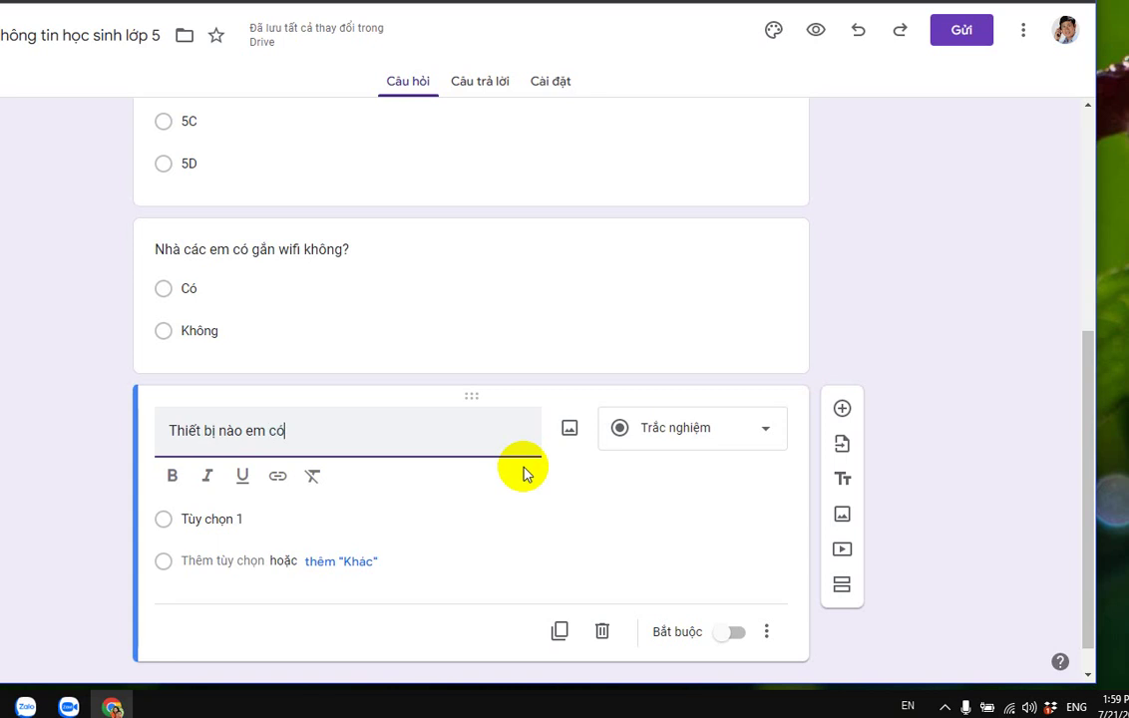
type(" thể sư dụng để")
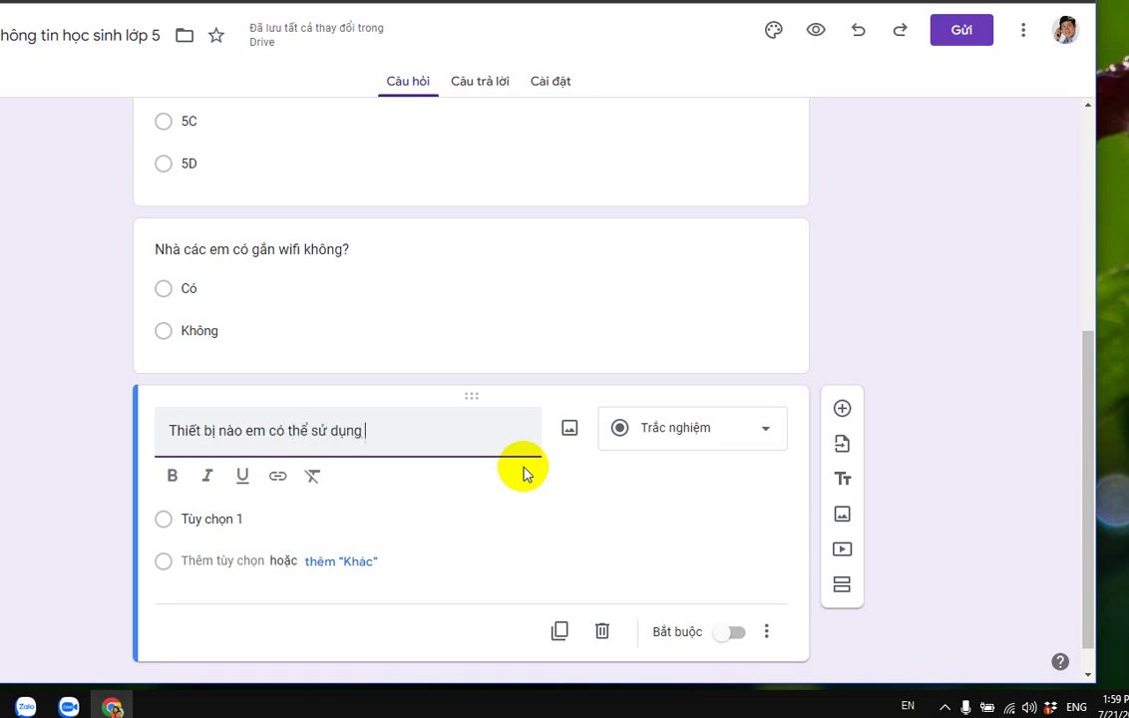
type(" học o")
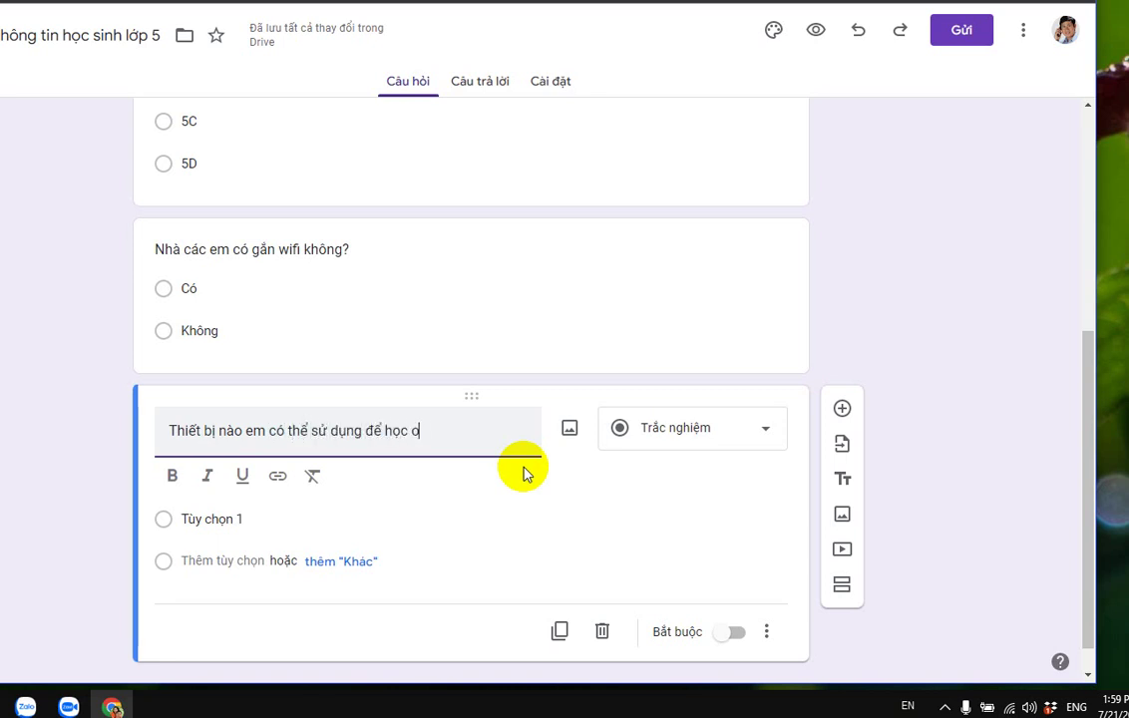
type("nline?")
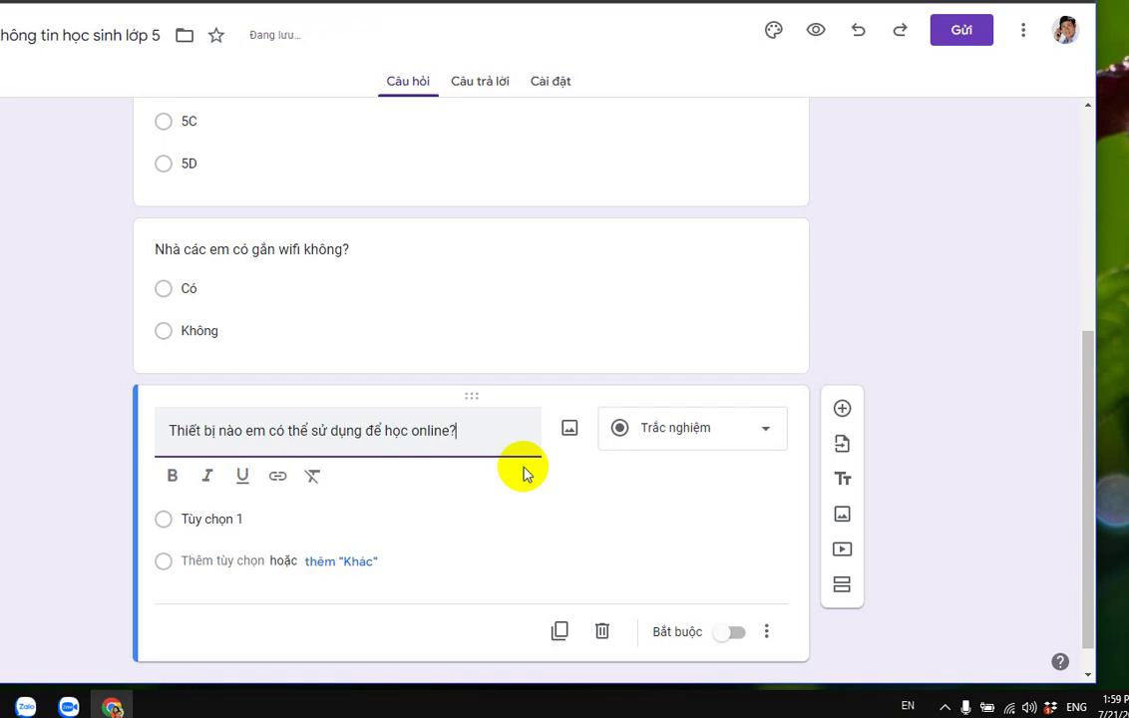
Step: Give the device question its first two answer options, "Điện thoại" and "Máy tính bảng (tablet)"
left_click(312, 517)
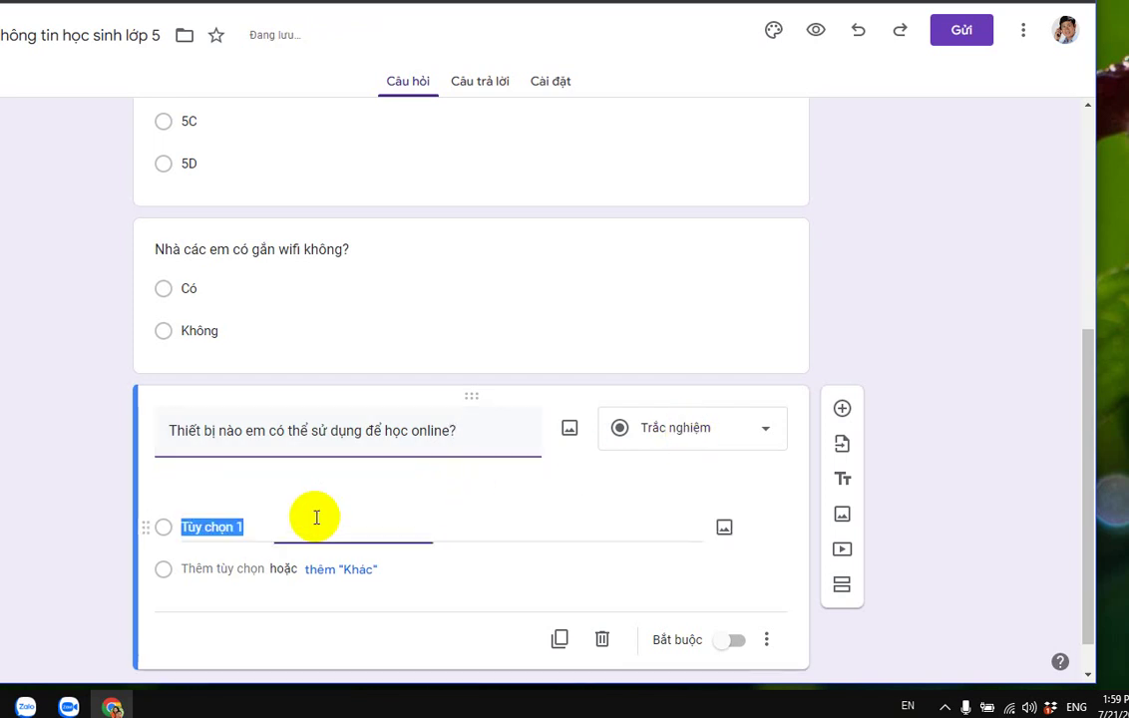
type("Điện")
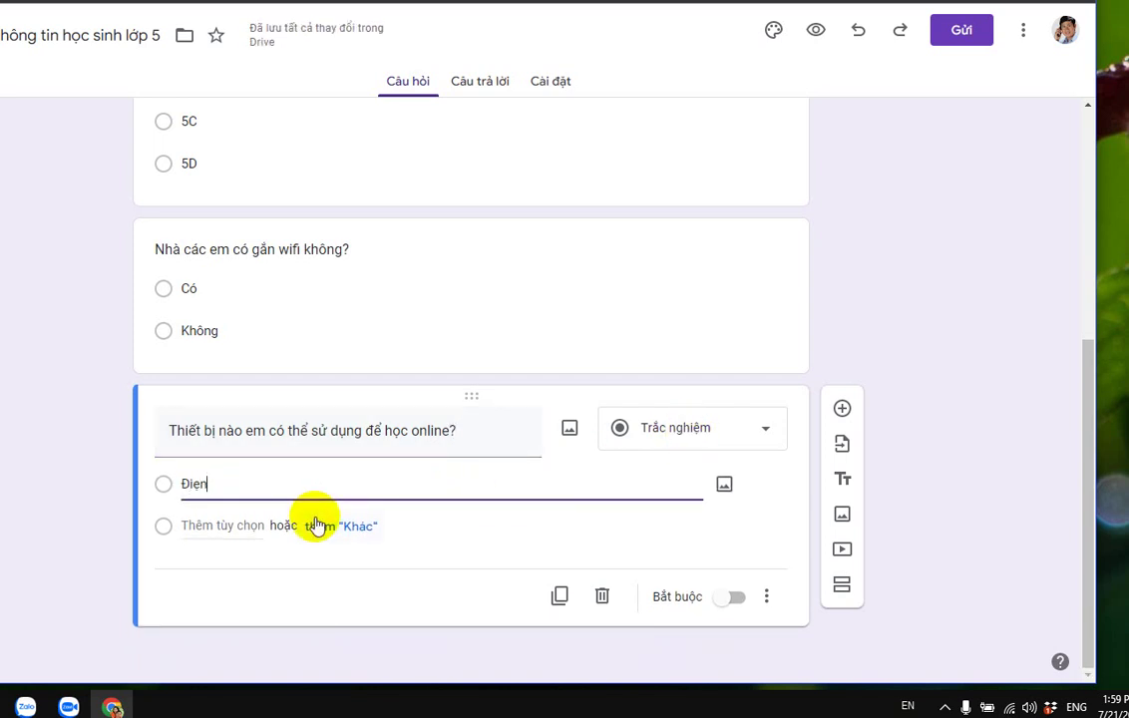
type(" thoao")
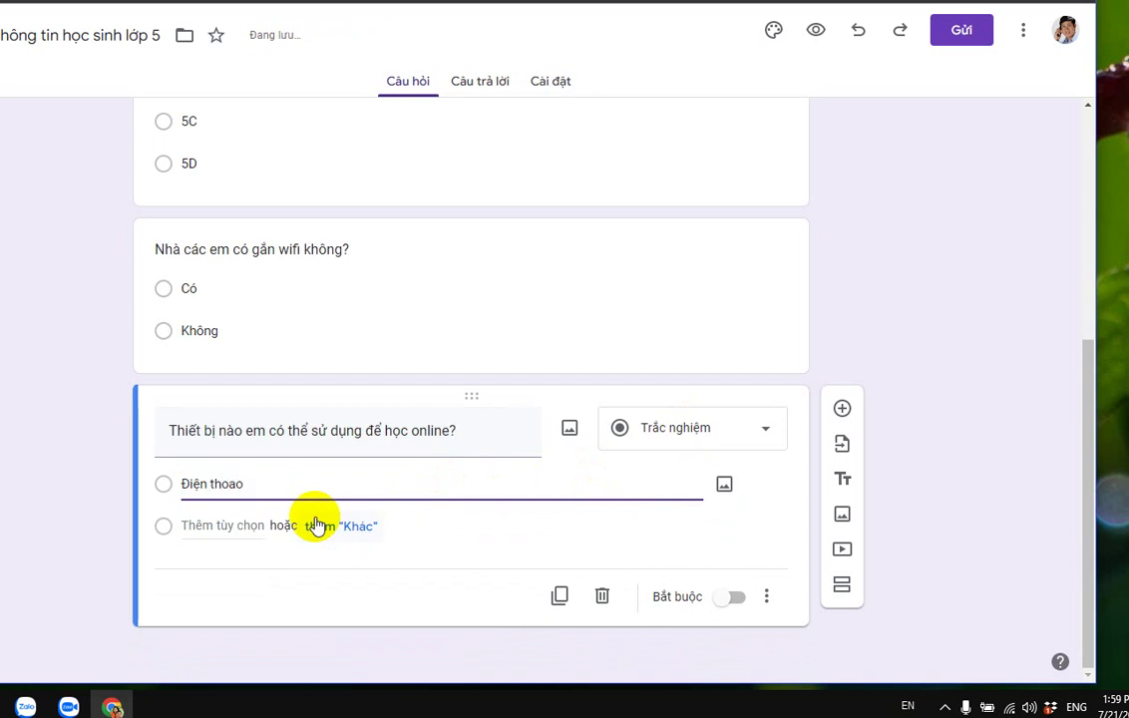
left_click(227, 526)
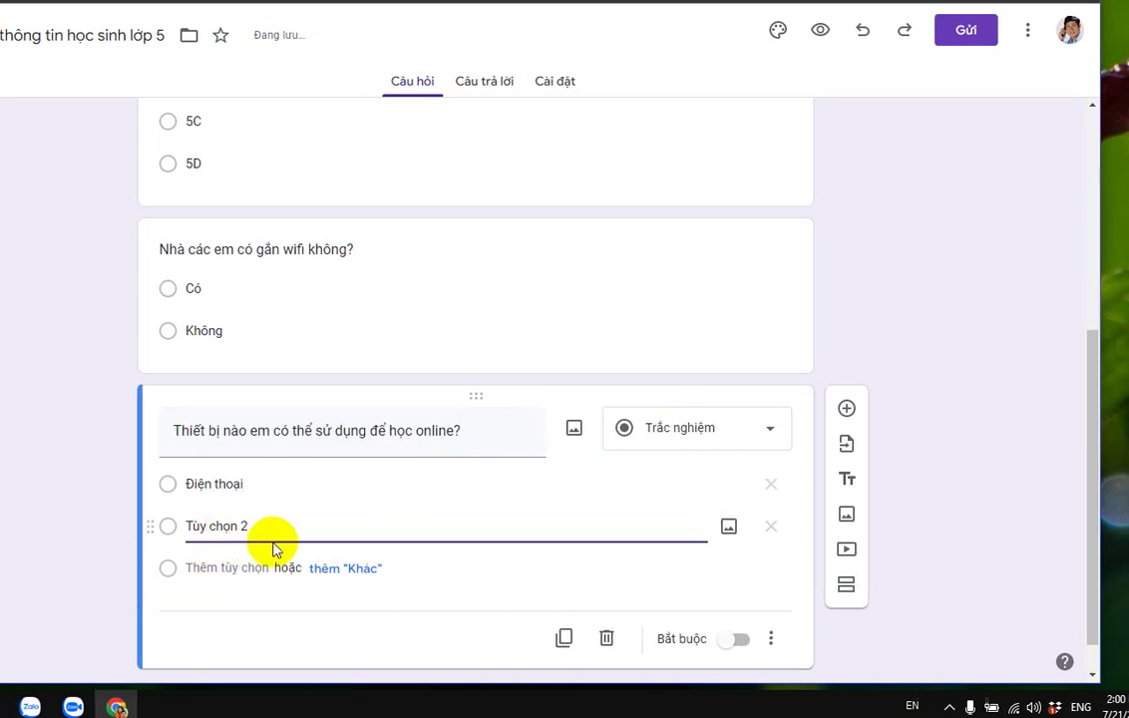
left_click_drag(257, 527, 153, 527)
type("May ")
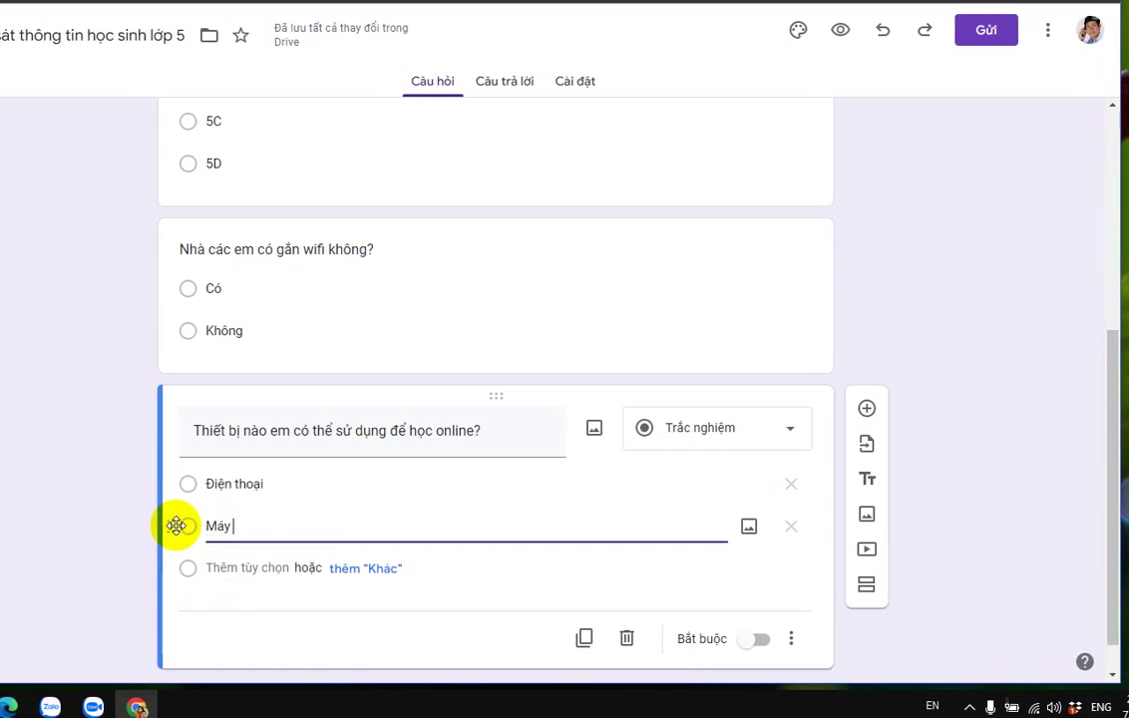
type("tính bang (tablet")
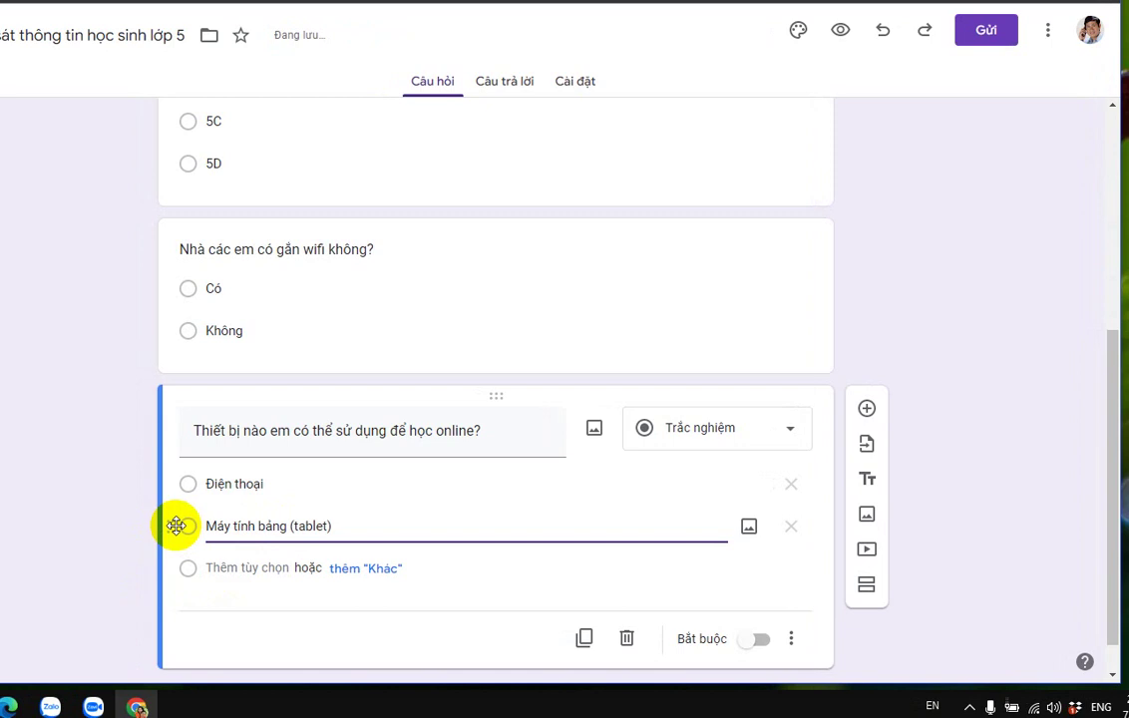
Step: Add "Máy tính xách tay (laptop)" as the third answer option of the device question
left_click(172, 574)
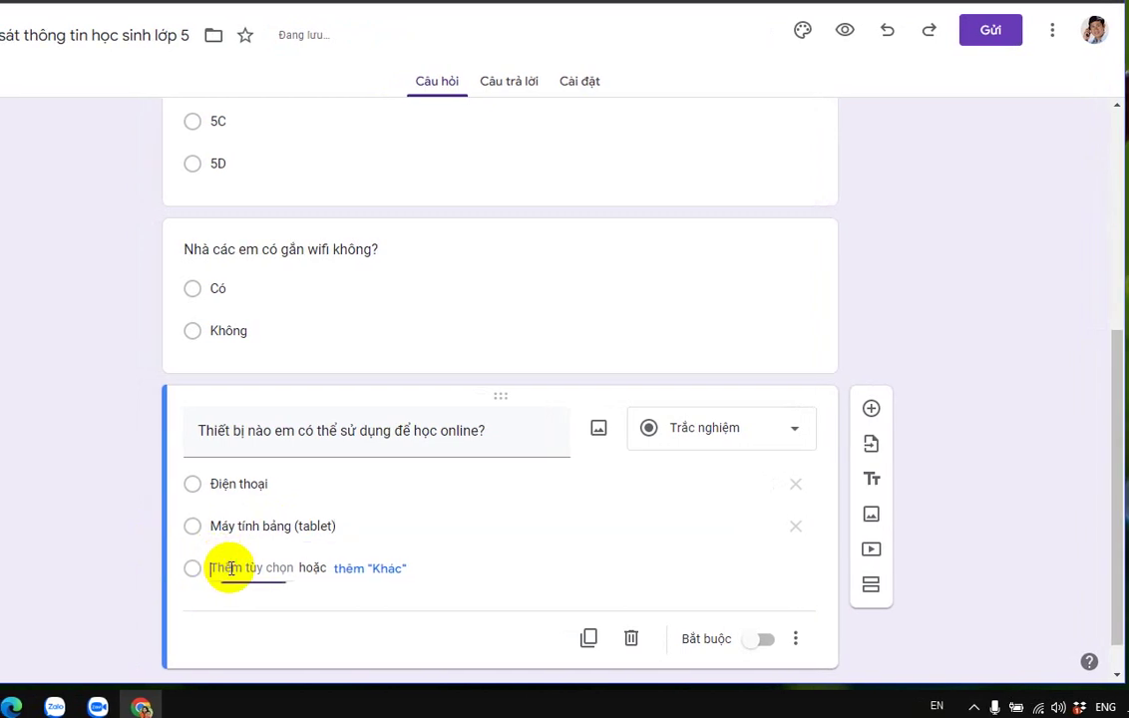
left_click(225, 566)
type("máy tính")
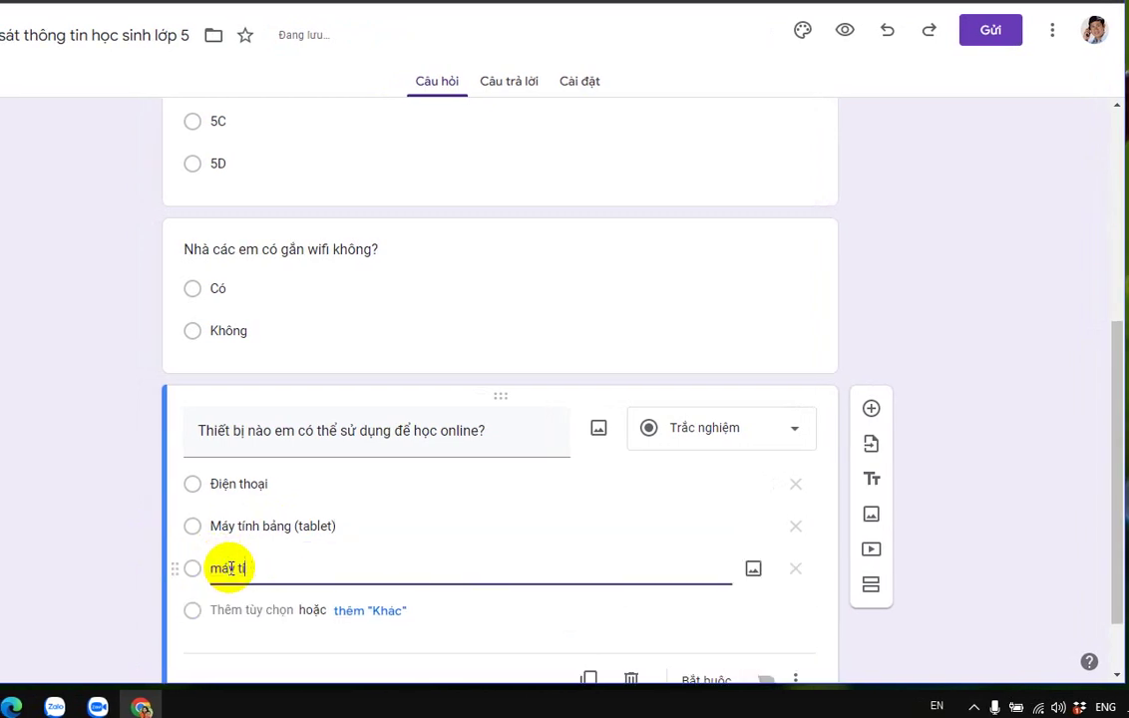
key("BackSpace")
key("BackSpace")
key("BackSpace")
key("BackSpace")
type("y tin")
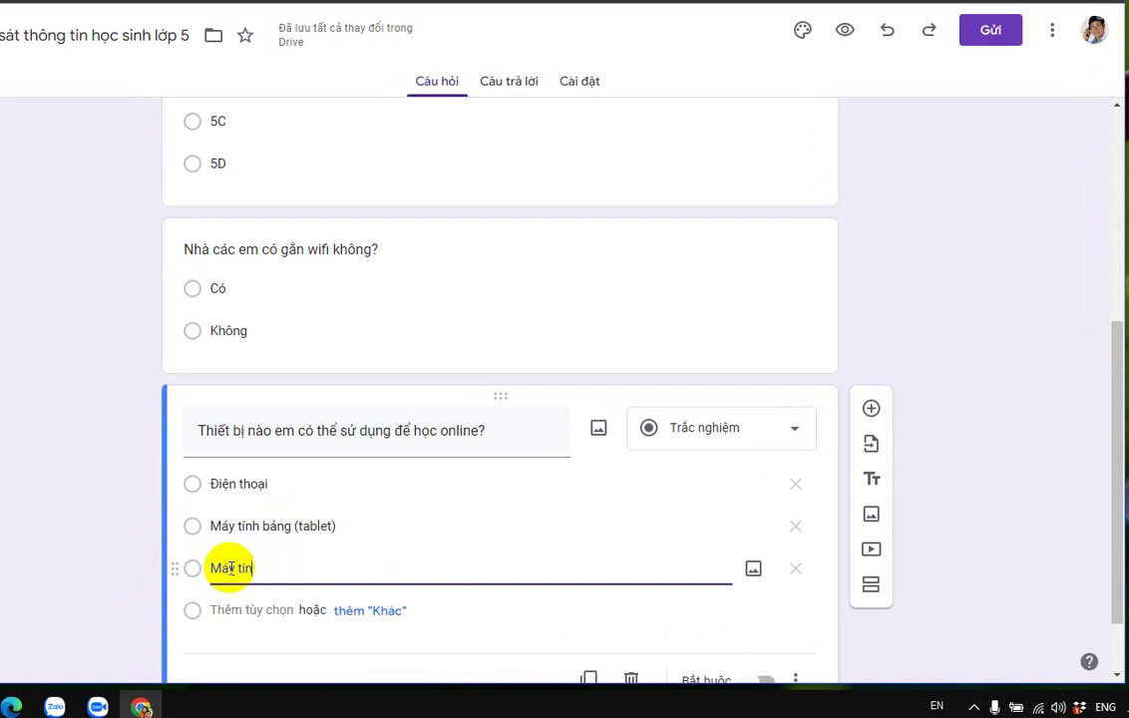
type("h xa")
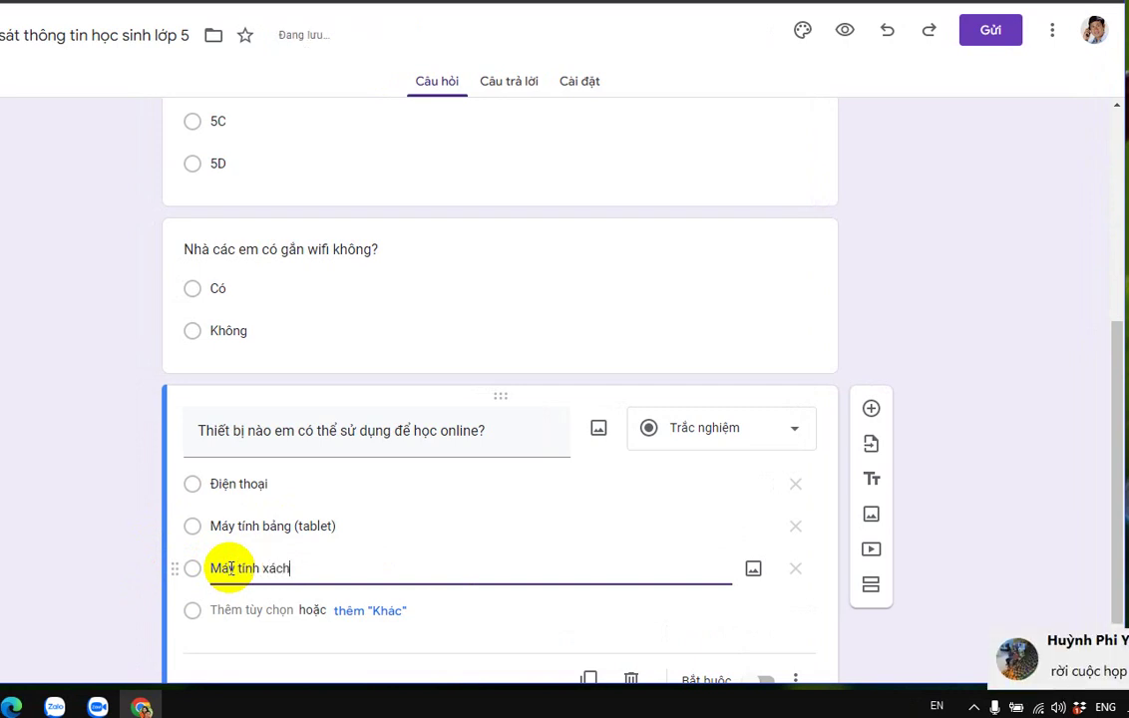
type("ch tay (laptop")
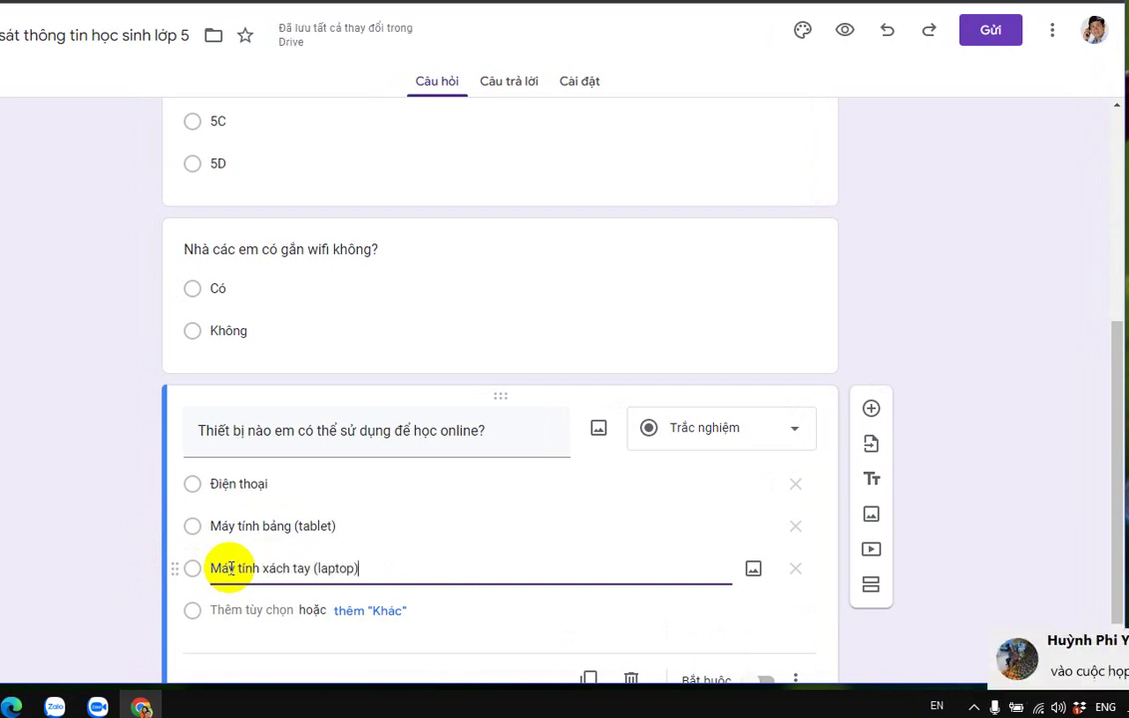
Step: Add "Máy tính bàn" as the fourth answer option of the device question
left_click(228, 610)
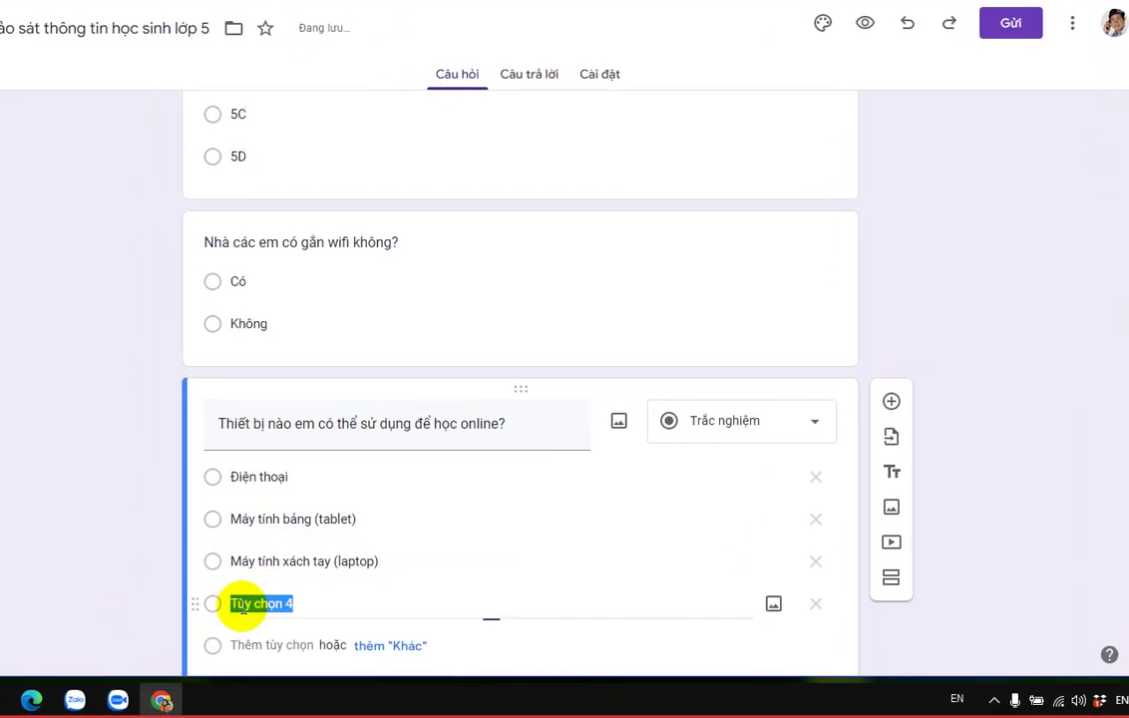
type("may")
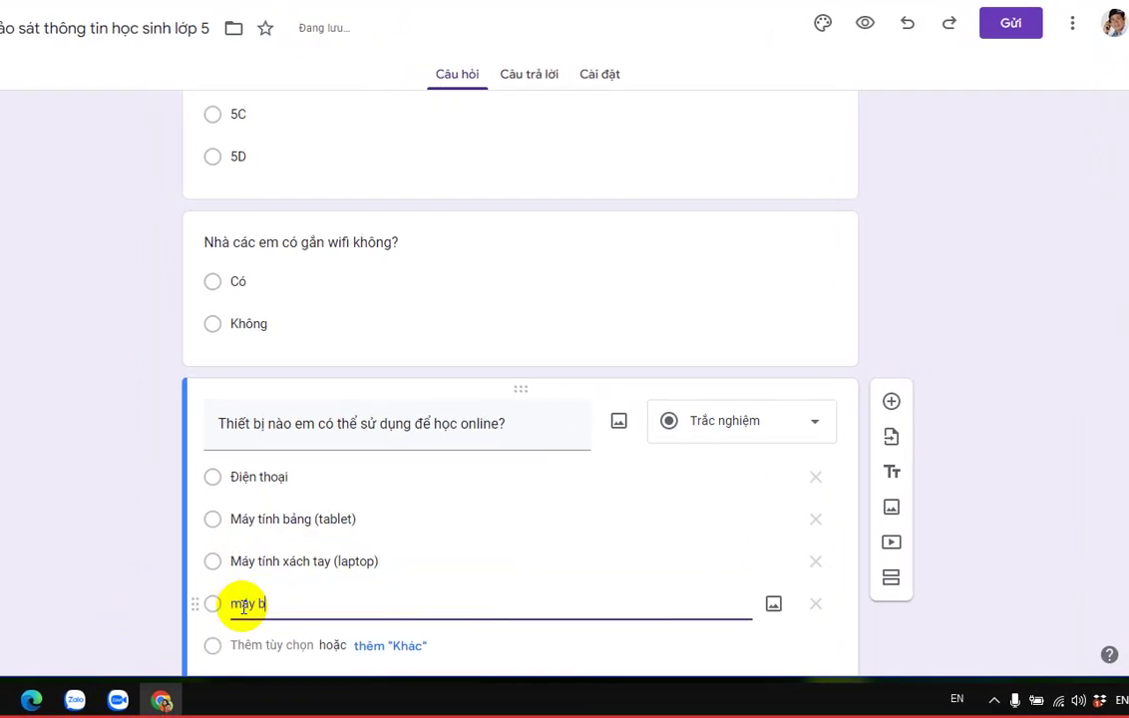
key("BackSpace")
key("BackSpace")
type("M")
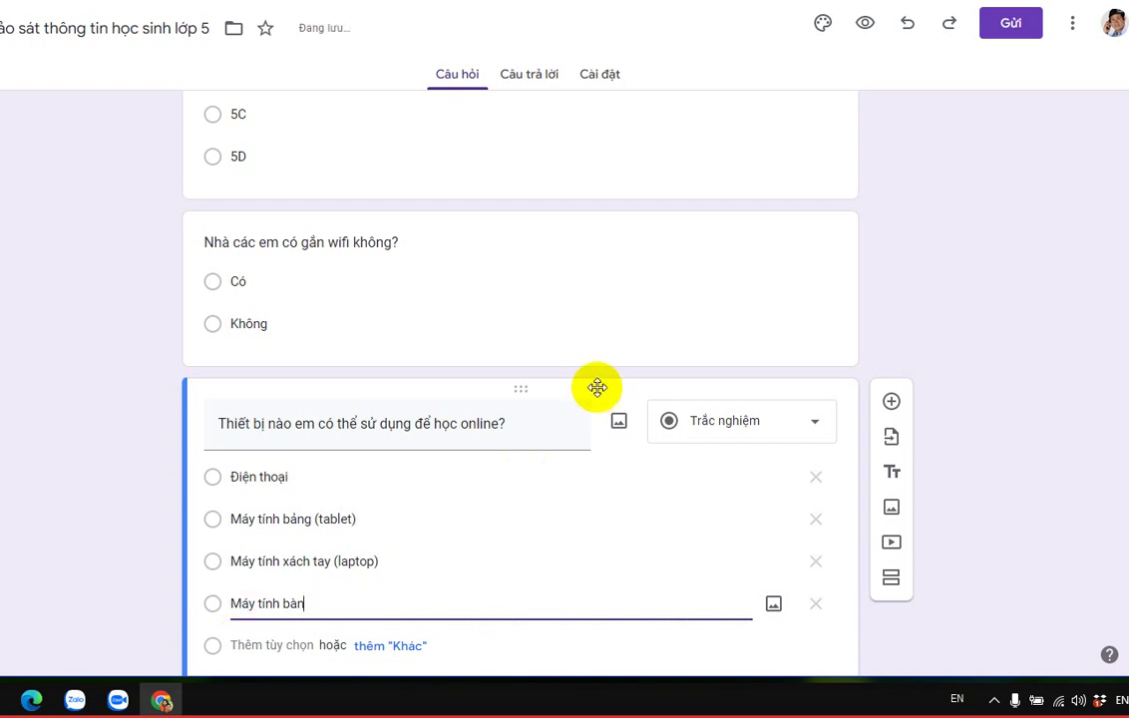
Step: Add a blank fifth question below the question about devices for online learning
scroll(694, 391, "down", 2)
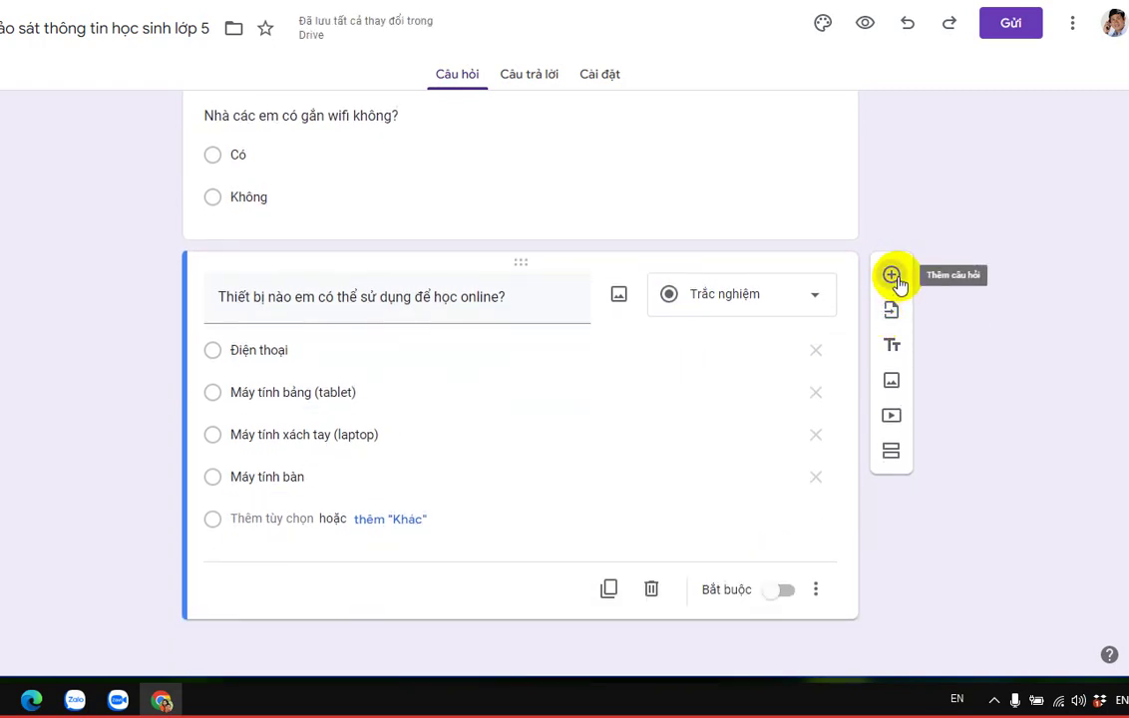
left_click(890, 276)
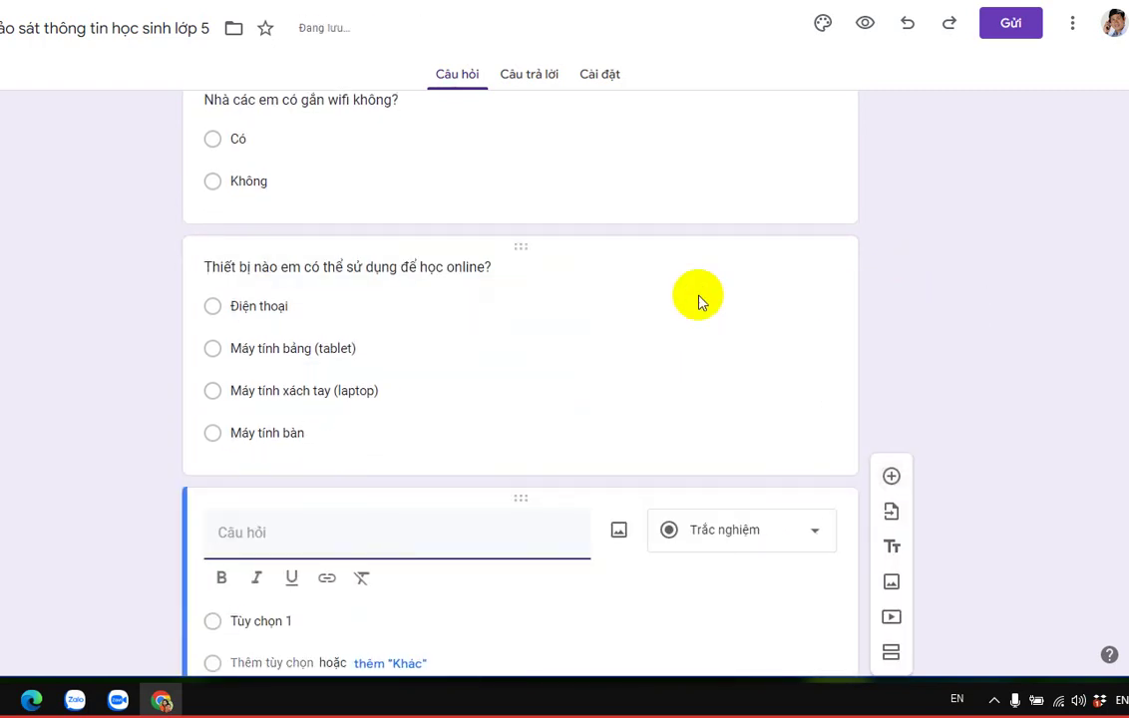
scroll(659, 301, "up", 3)
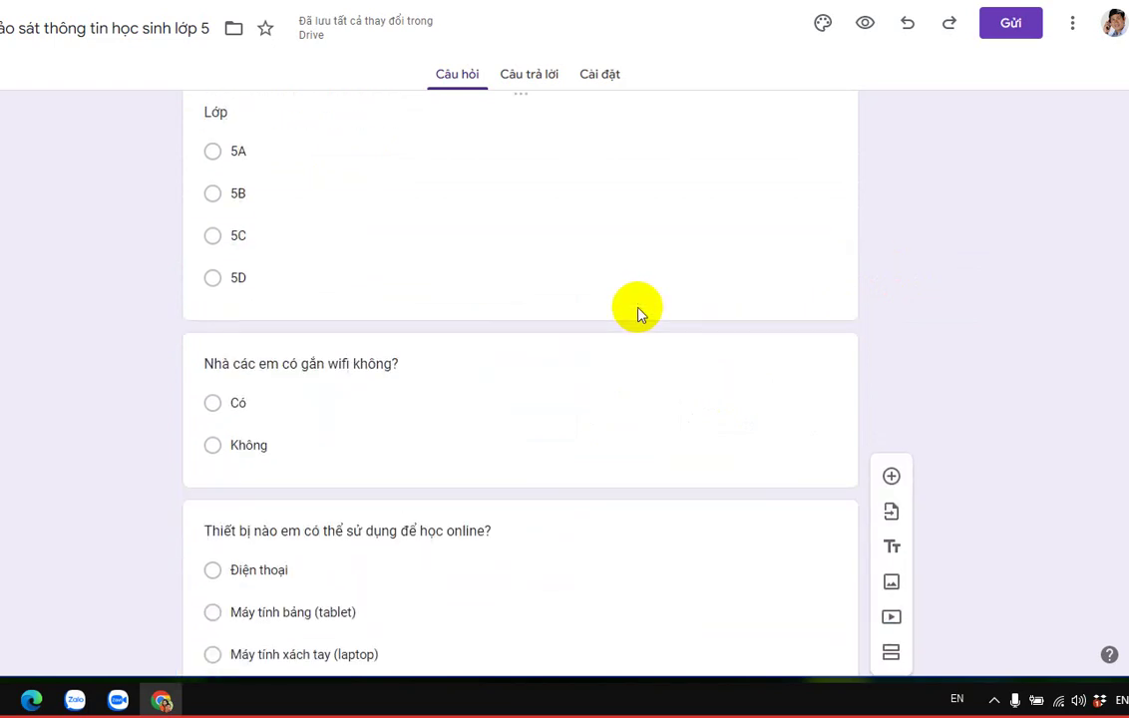
scroll(634, 312, "up", 3)
scroll(634, 312, "down", 6)
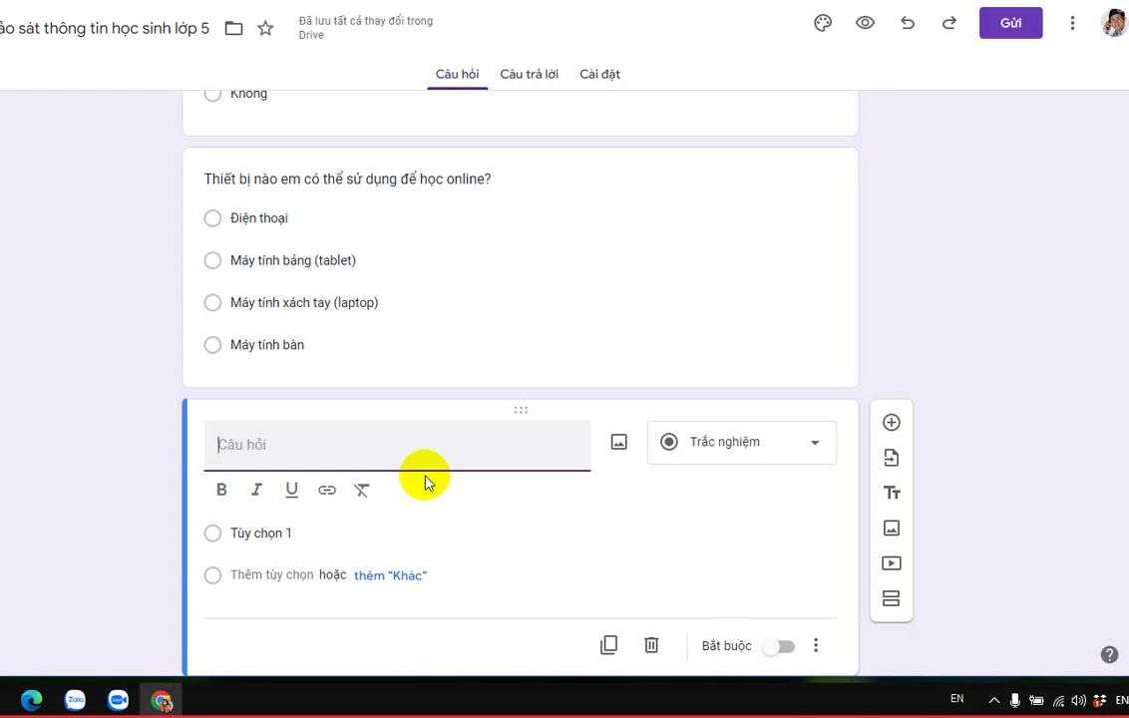
type("Em cos")
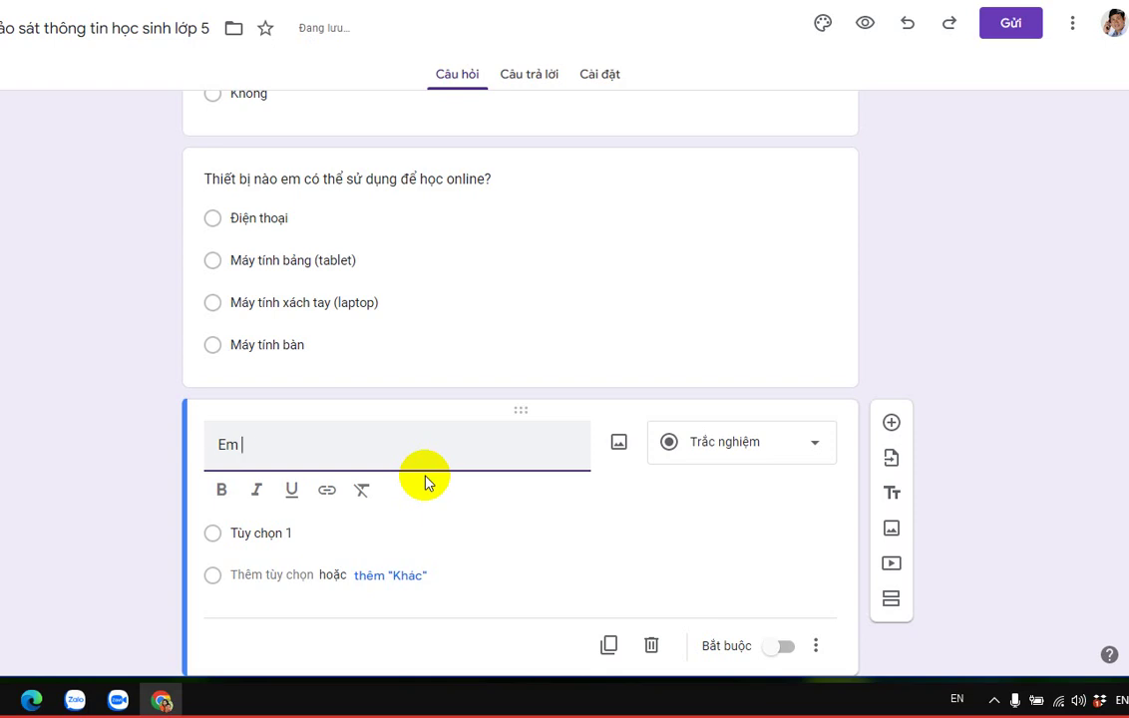
type("c")
key("BackSpace")
key("BackSpace")
key("BackSpace")
key("BackSpace")
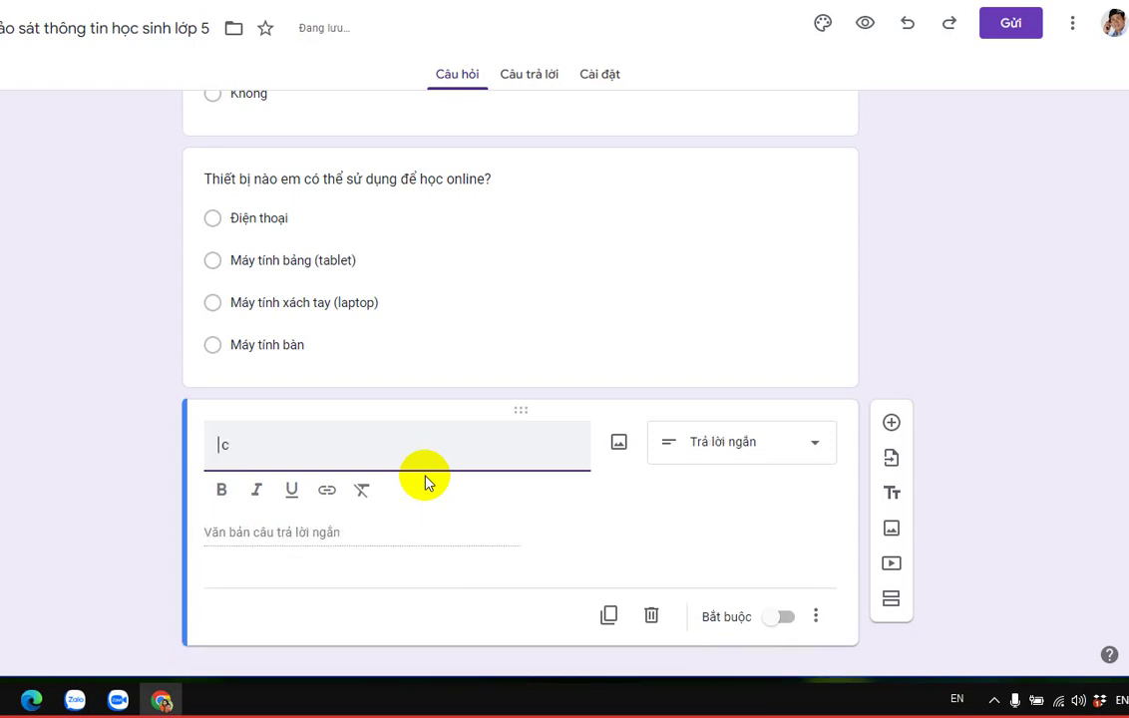
Step: Title the fifth question "Thời gian em tự học lúc nào?"
type("Tho")
type("ời g")
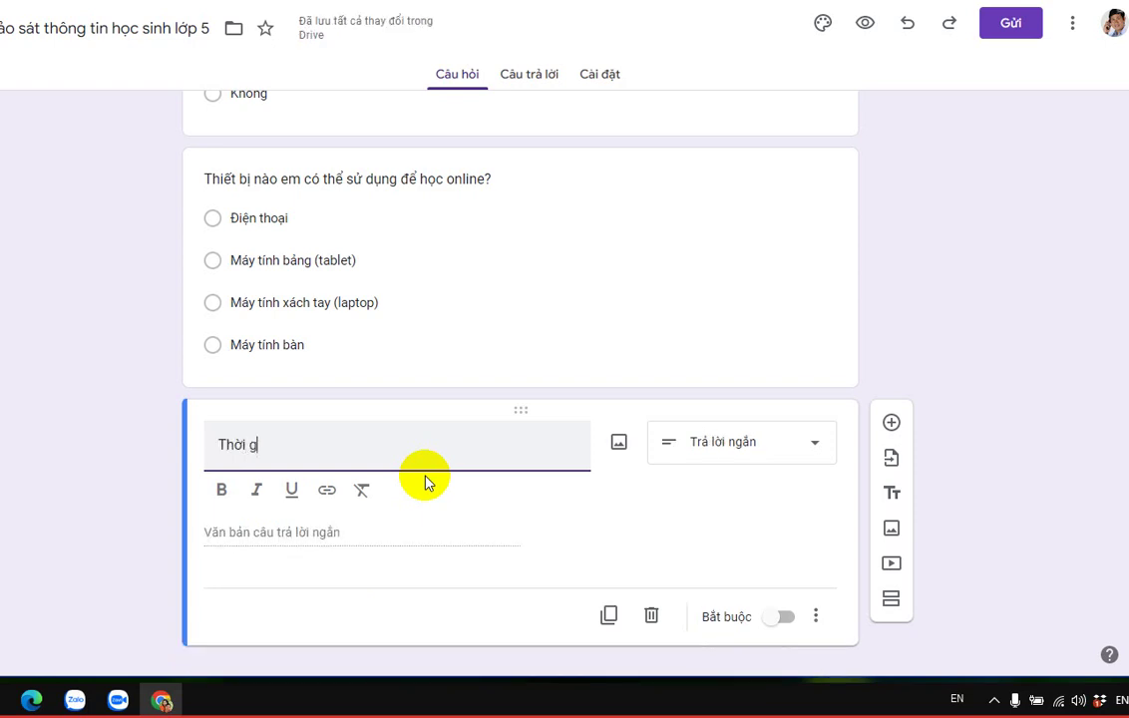
type("ian em")
key("BackSpace")
key("BackSpace")
key("BackSpace")
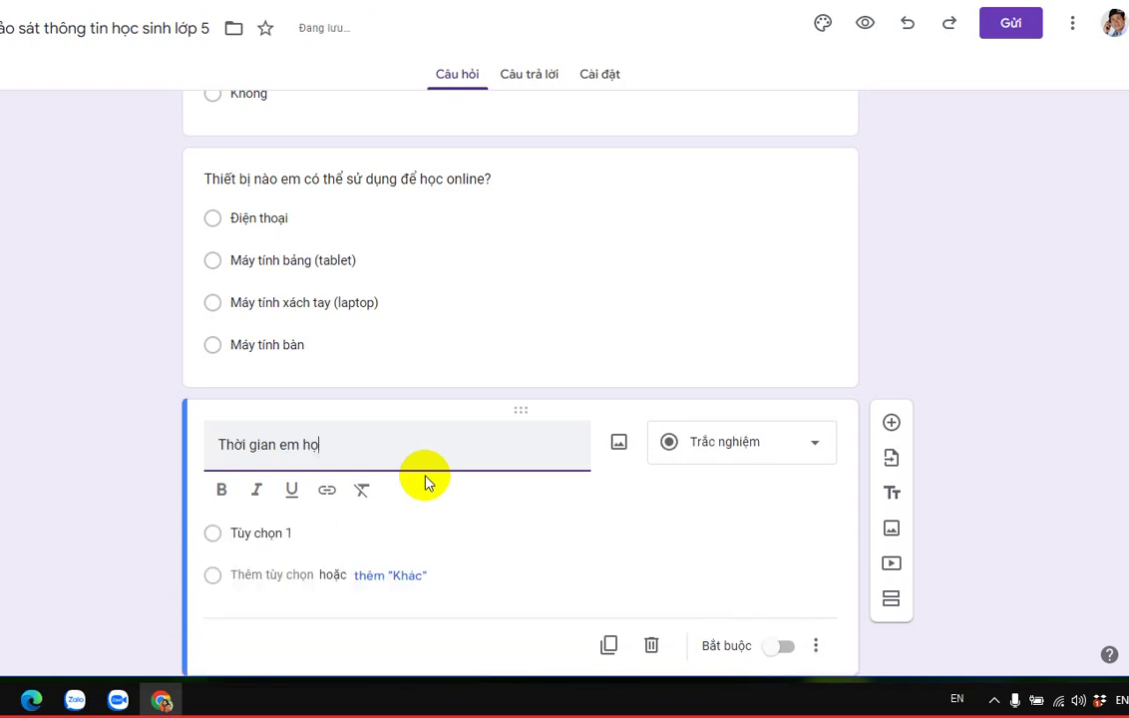
type("c ")
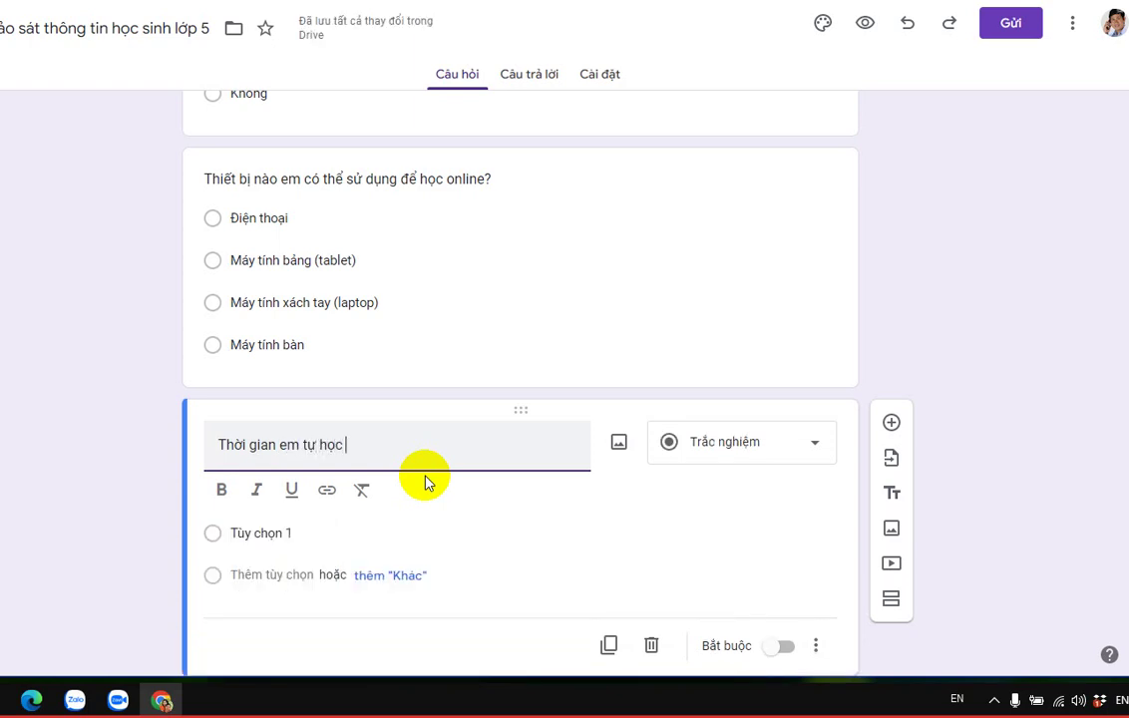
type("lúc nào?")
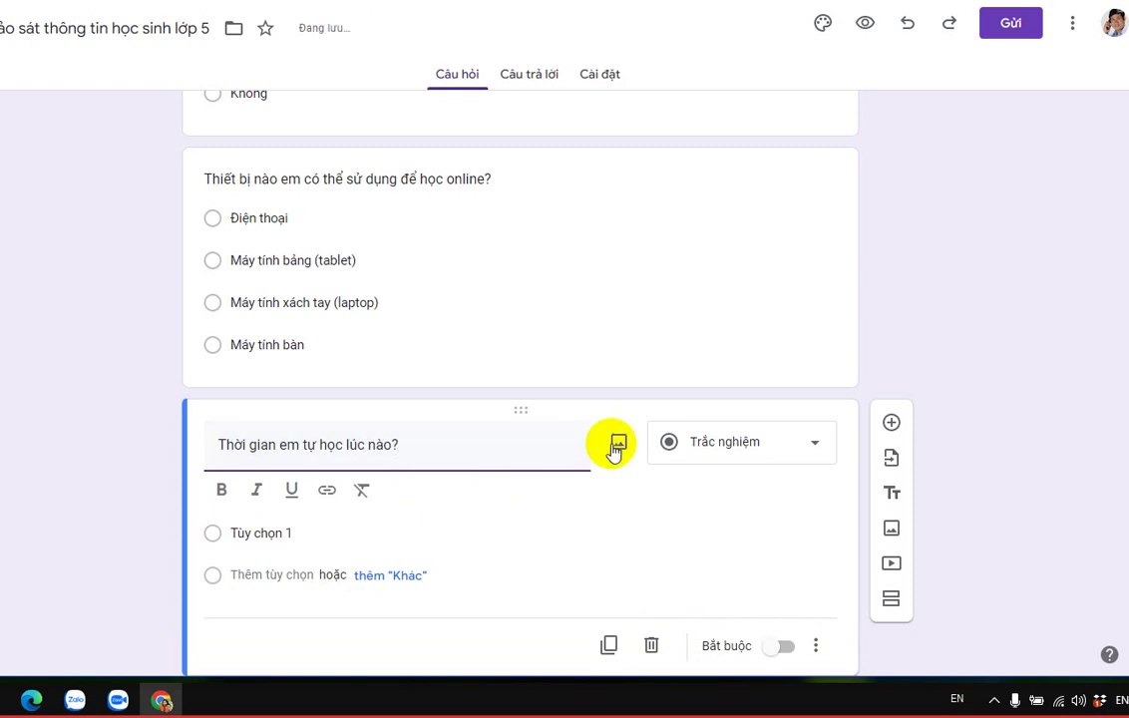
Step: Give the self-study time question the answer options "buổi sáng" and "buổi chiều"
left_click(326, 528)
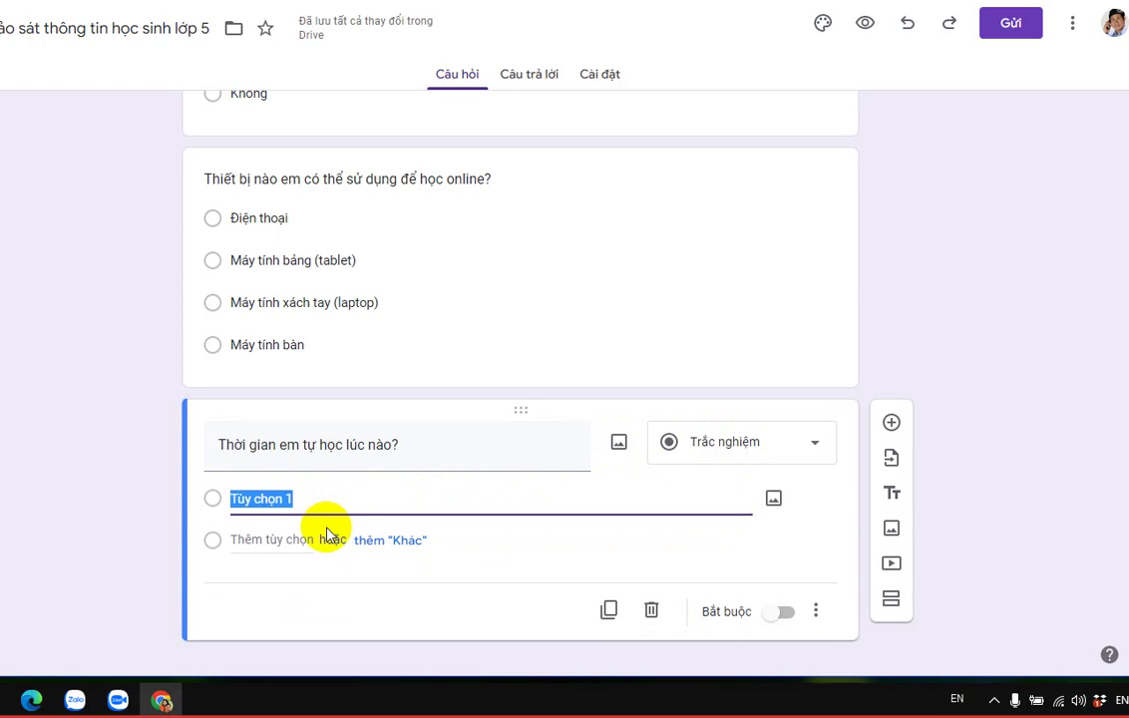
type("buổi sáng")
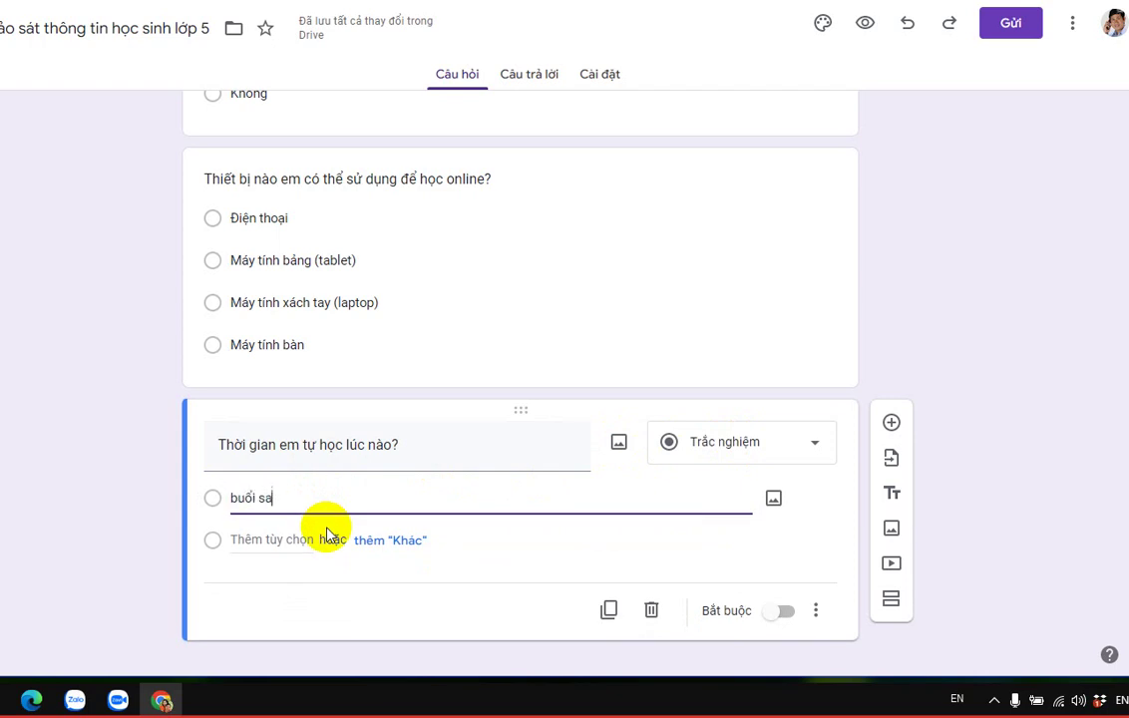
left_click(262, 537)
type("b")
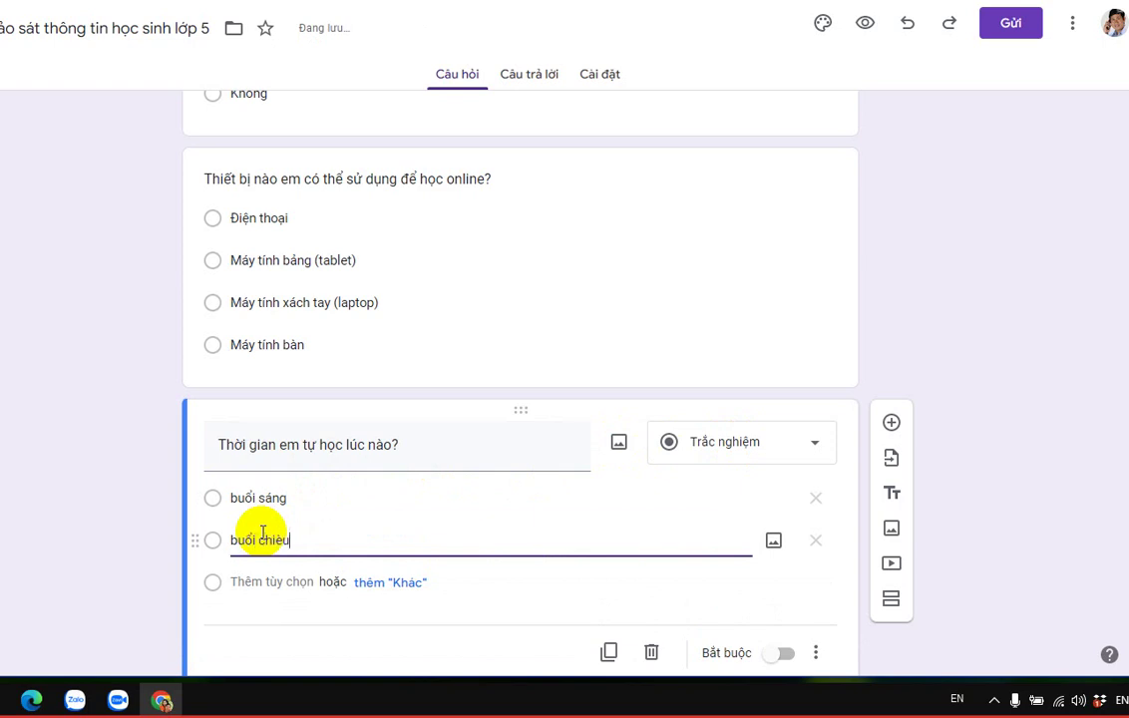
type("uổi chiều")
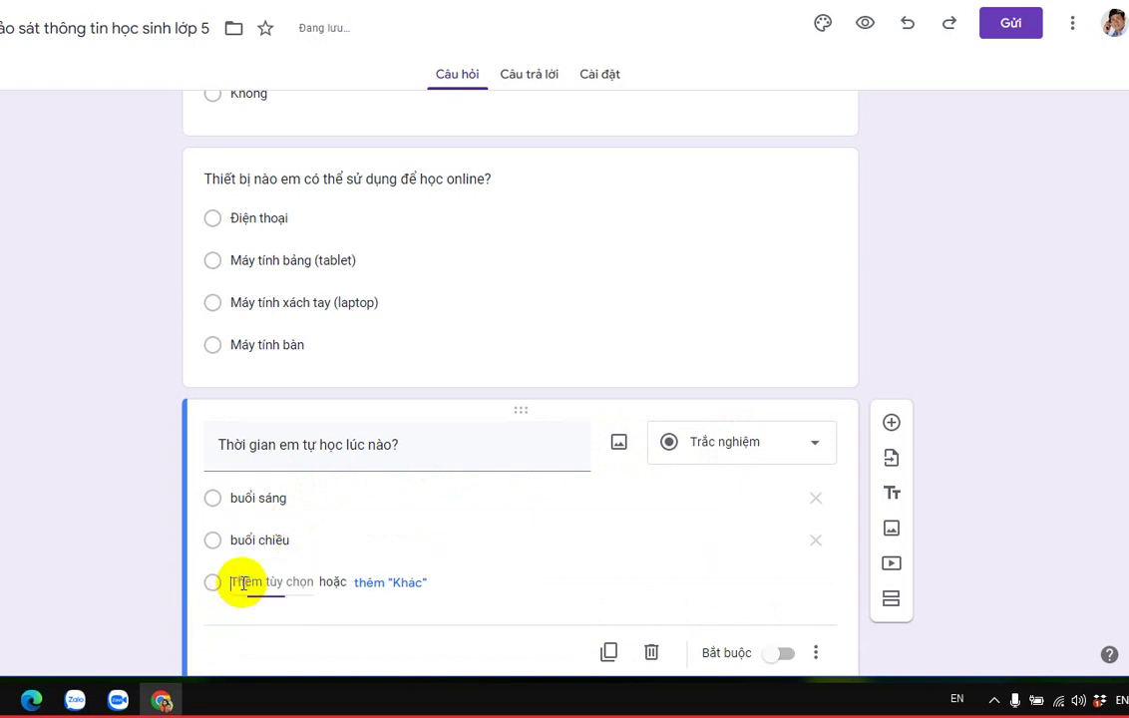
Step: Add "buổi tối" as the third answer option of the self-study time question
left_click(245, 581)
type("buổi")
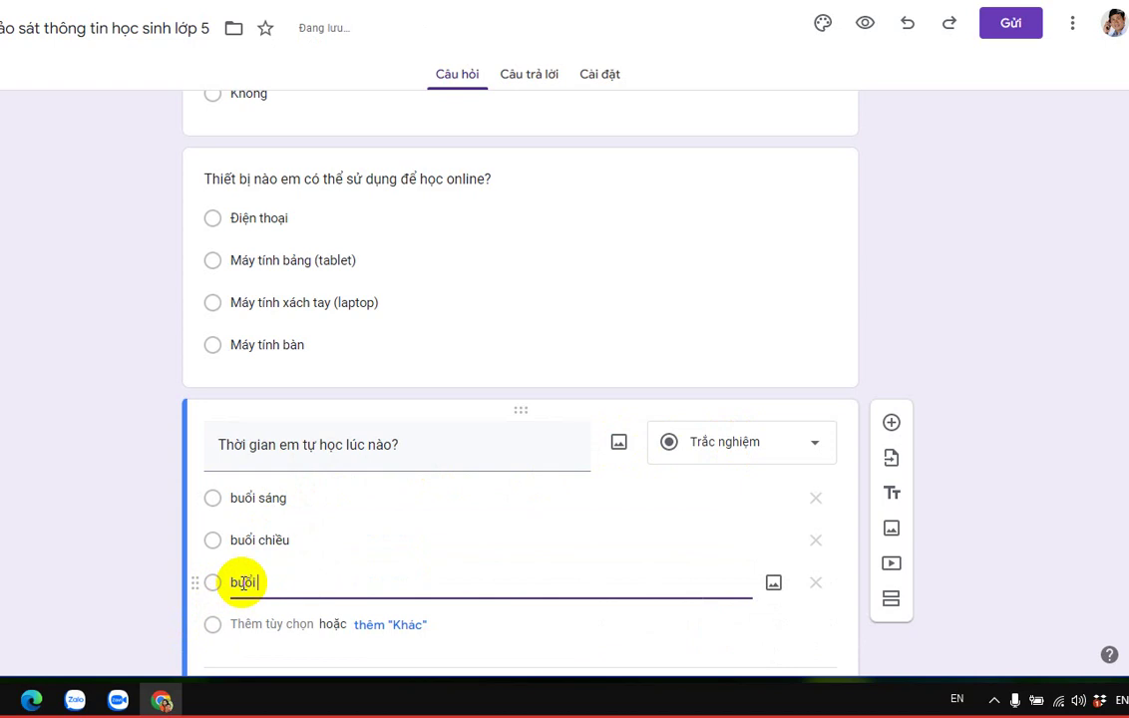
type(" tối")
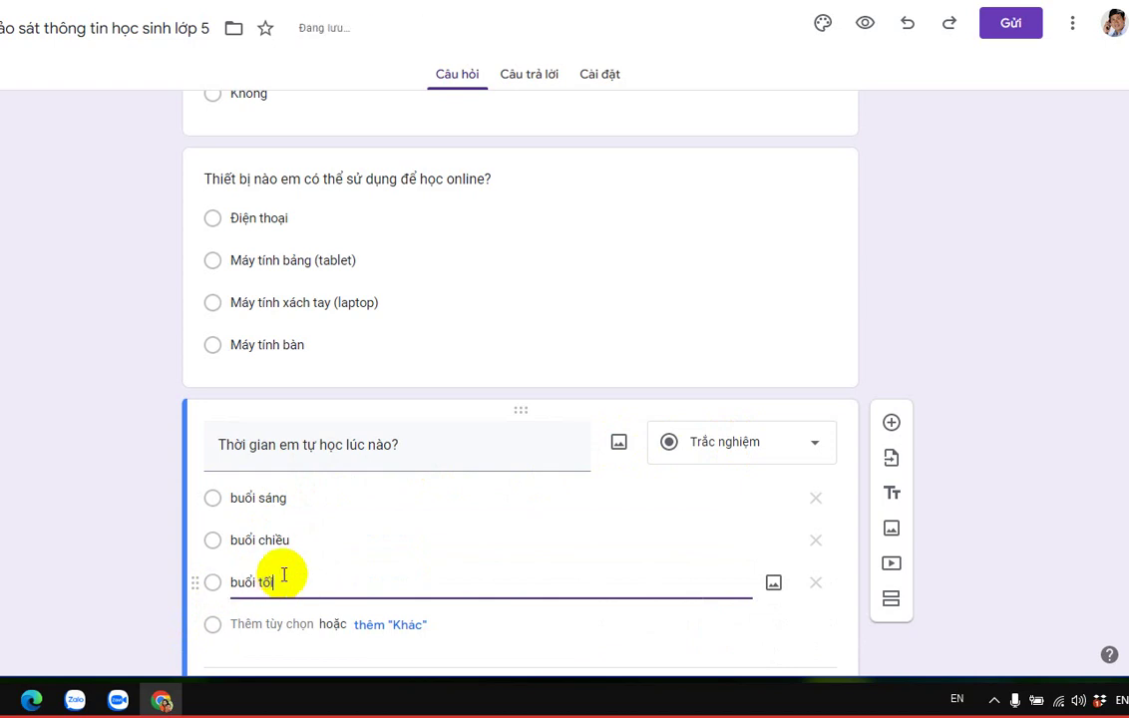
Step: Make the "Họ và tên" question required
scroll(595, 310, "up", 10)
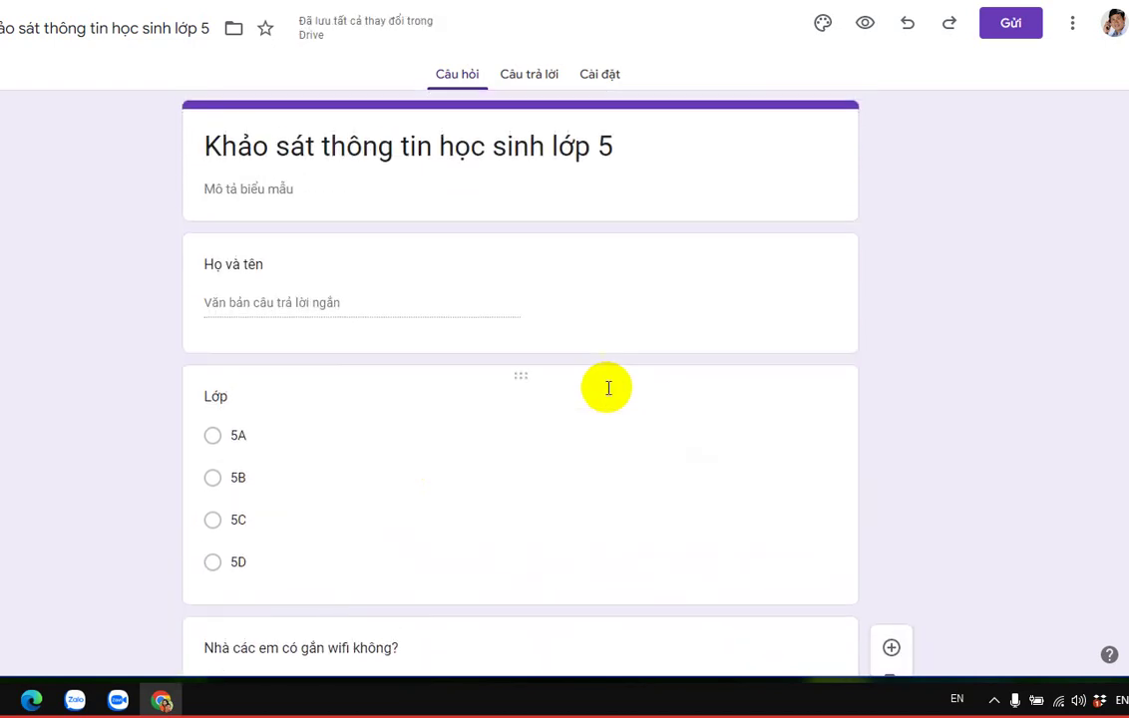
scroll(599, 409, "down", 7)
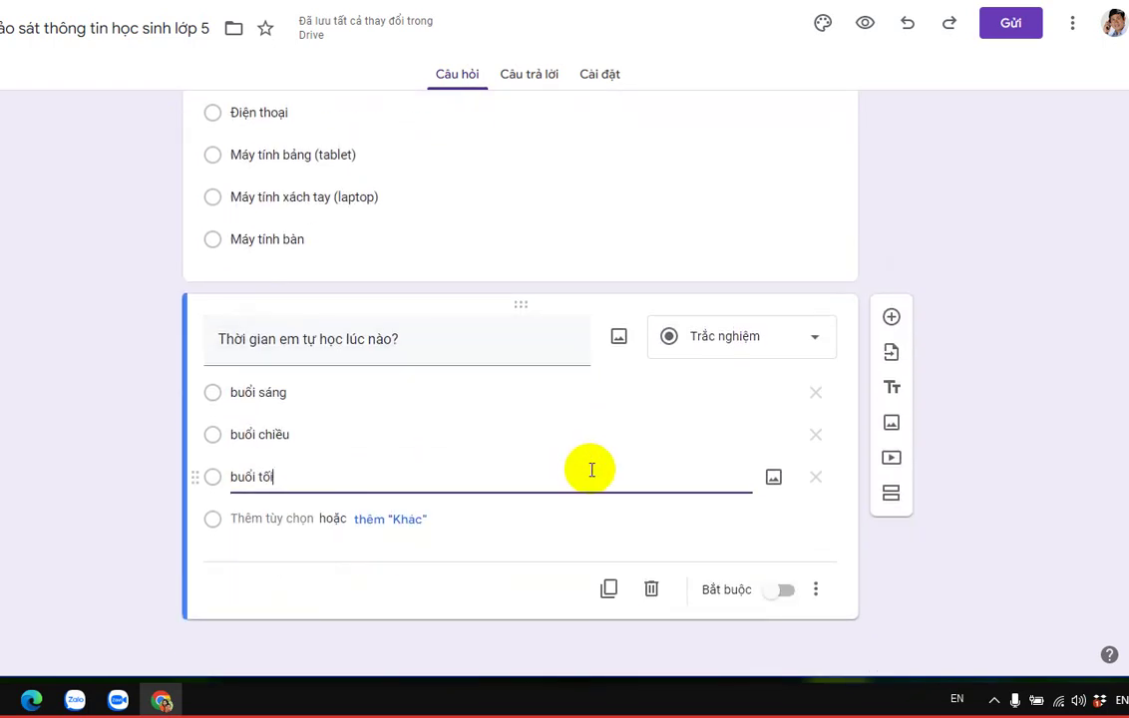
scroll(591, 469, "up", 7)
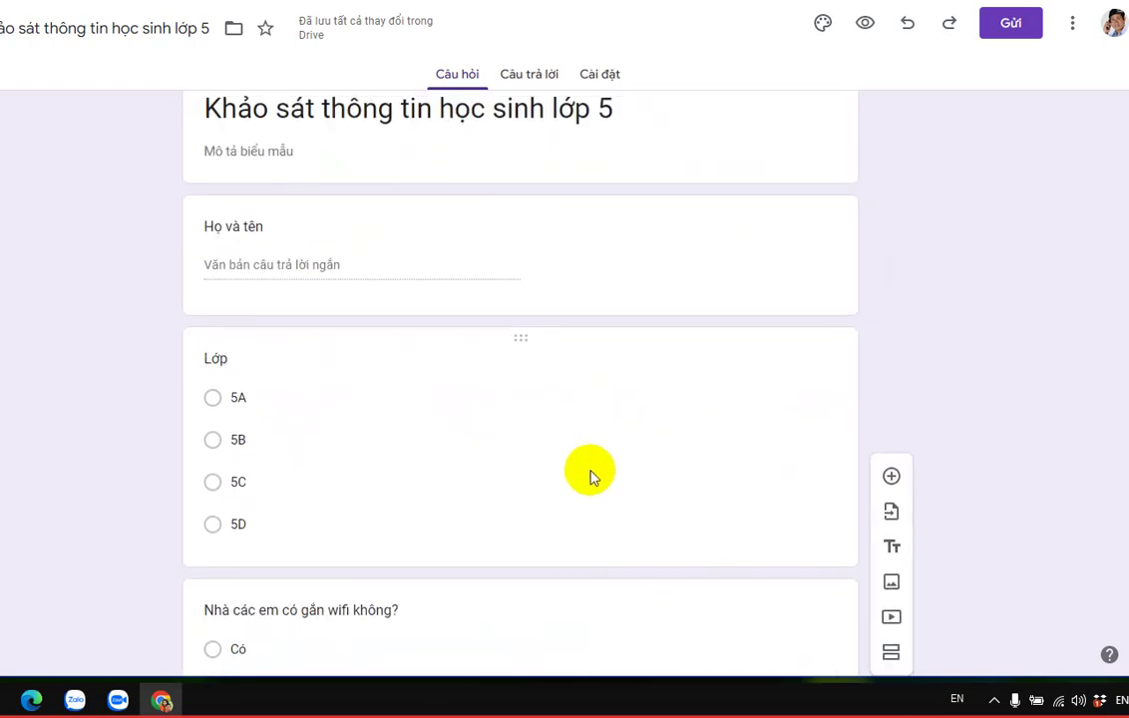
scroll(631, 361, "down", 3)
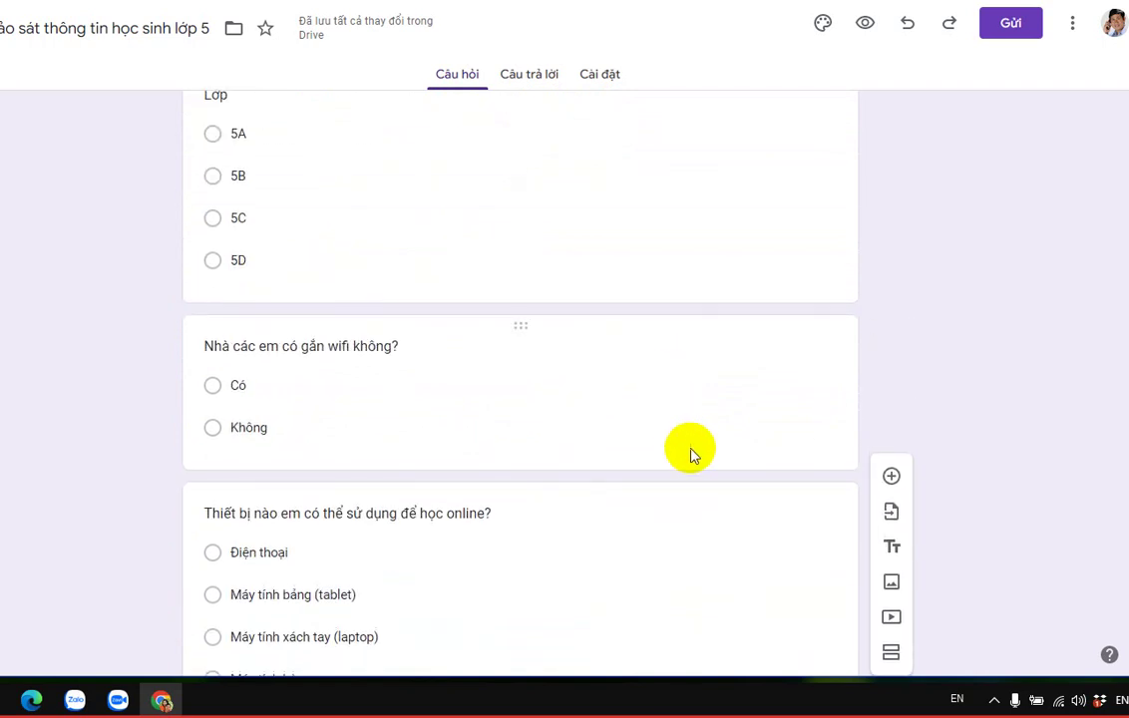
scroll(688, 454, "down", 4)
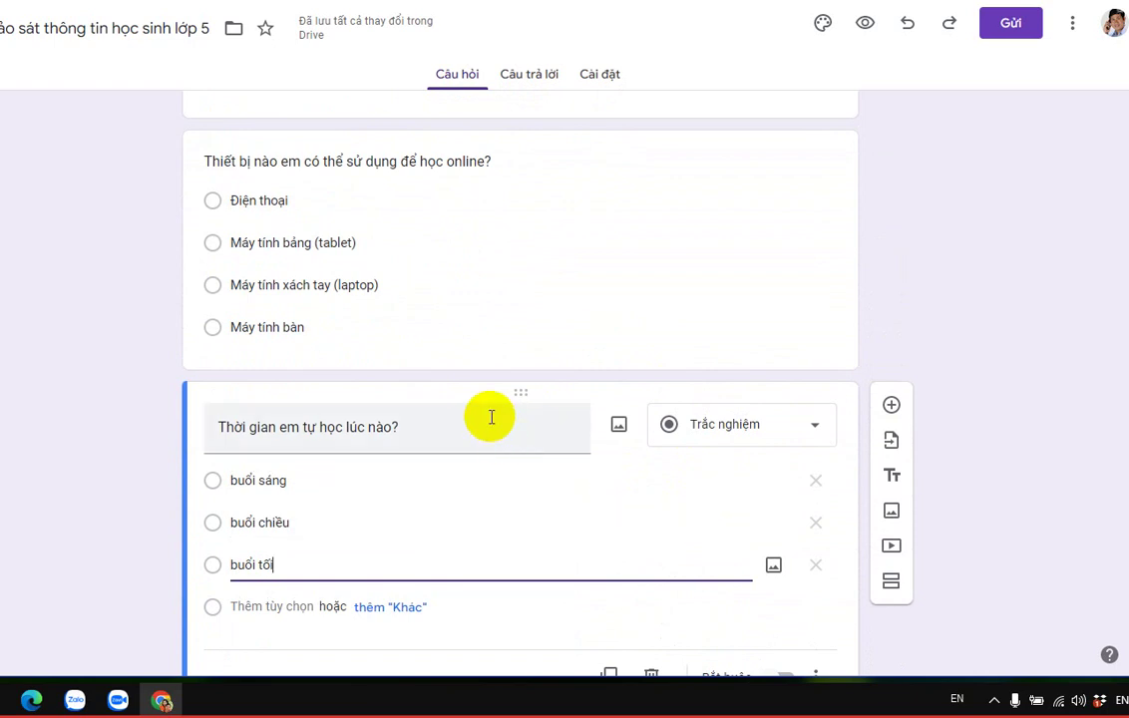
scroll(497, 469, "up", 7)
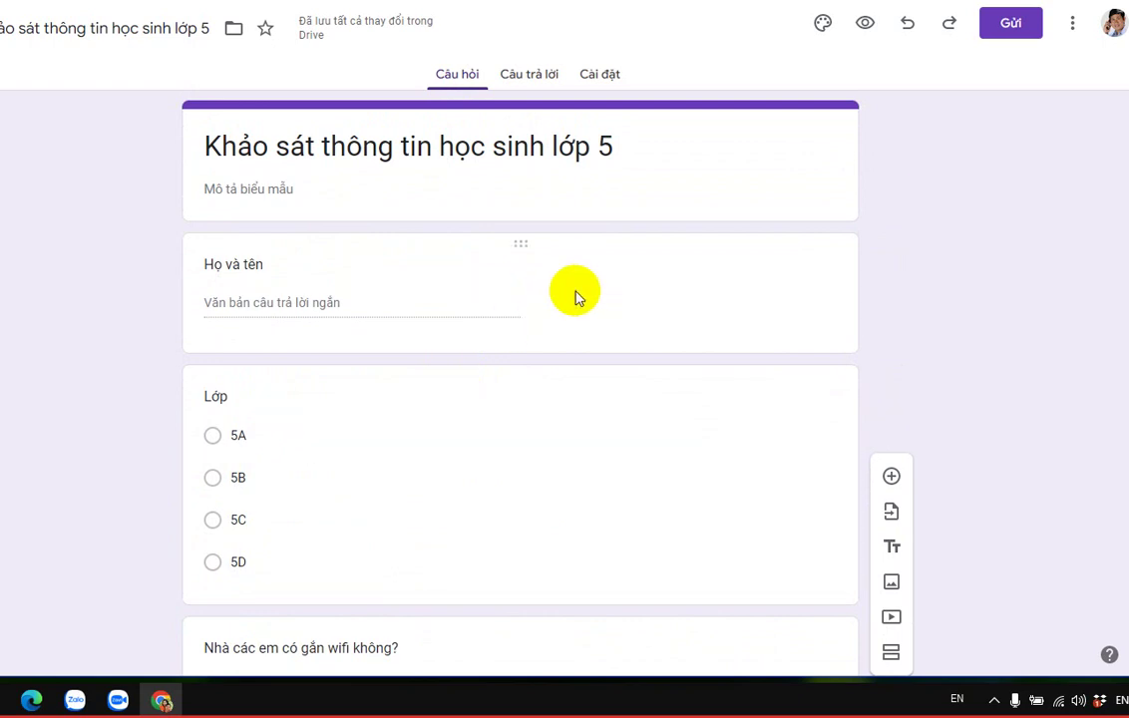
left_click(575, 296)
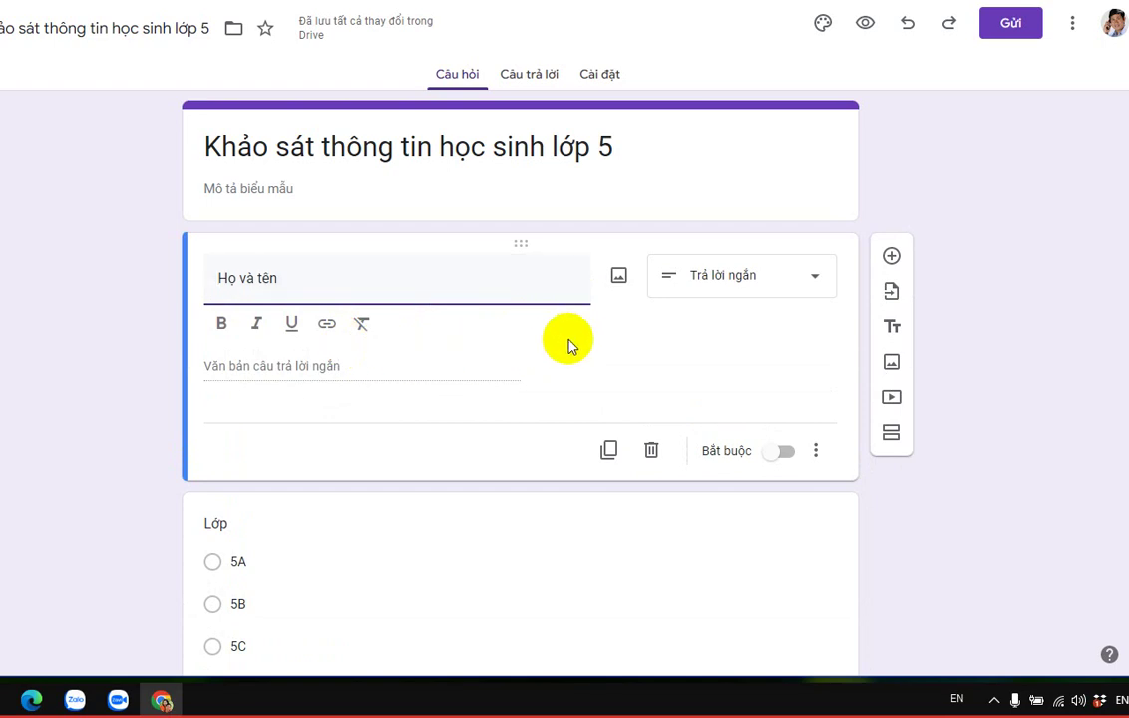
left_click(774, 455)
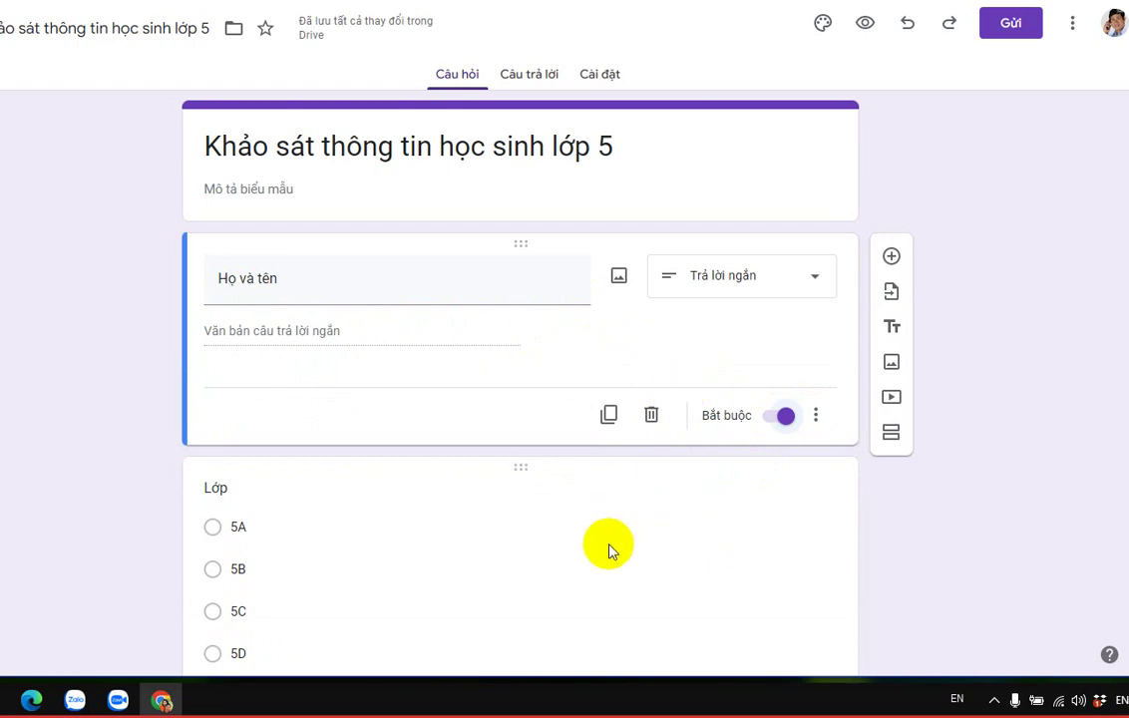
Step: Make the "Lớp" question and the wifi question required
scroll(611, 551, "down", 2)
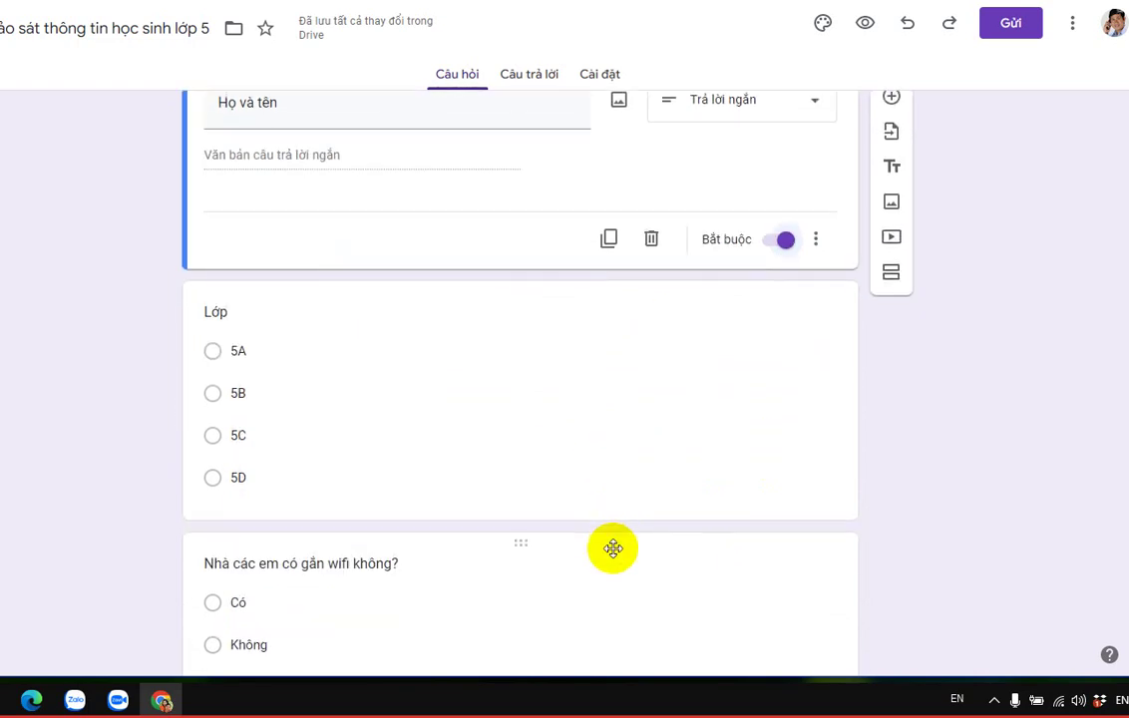
left_click(641, 446)
left_click(772, 537)
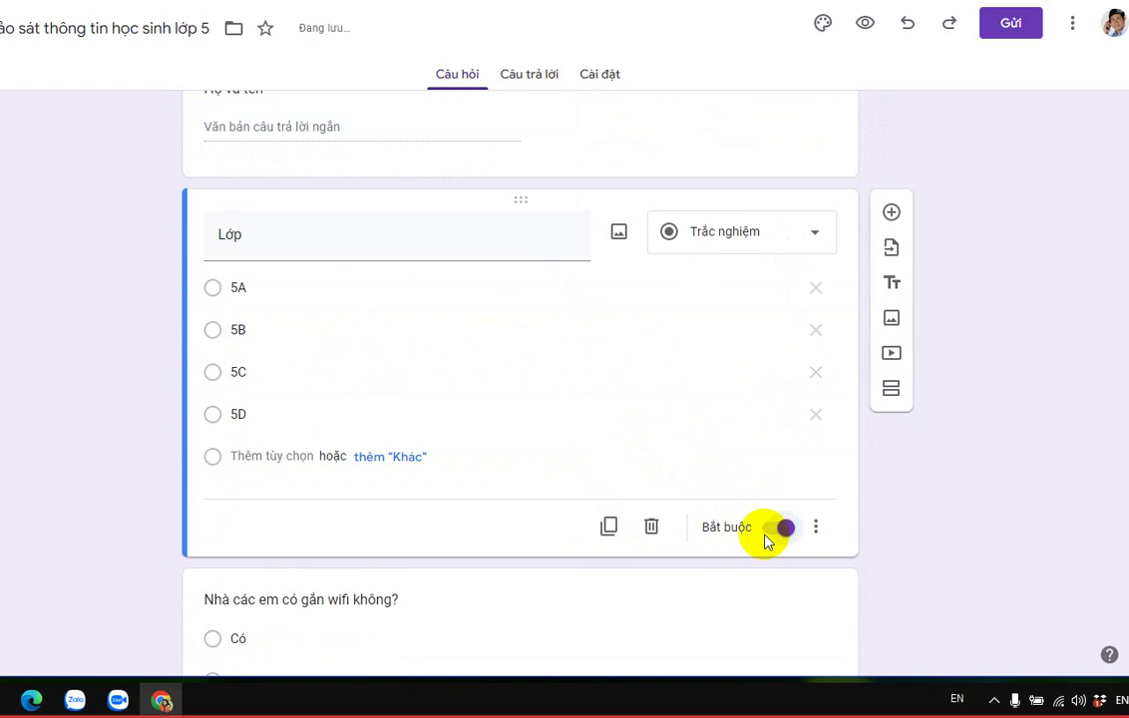
scroll(668, 566, "down", 3)
left_click(635, 538)
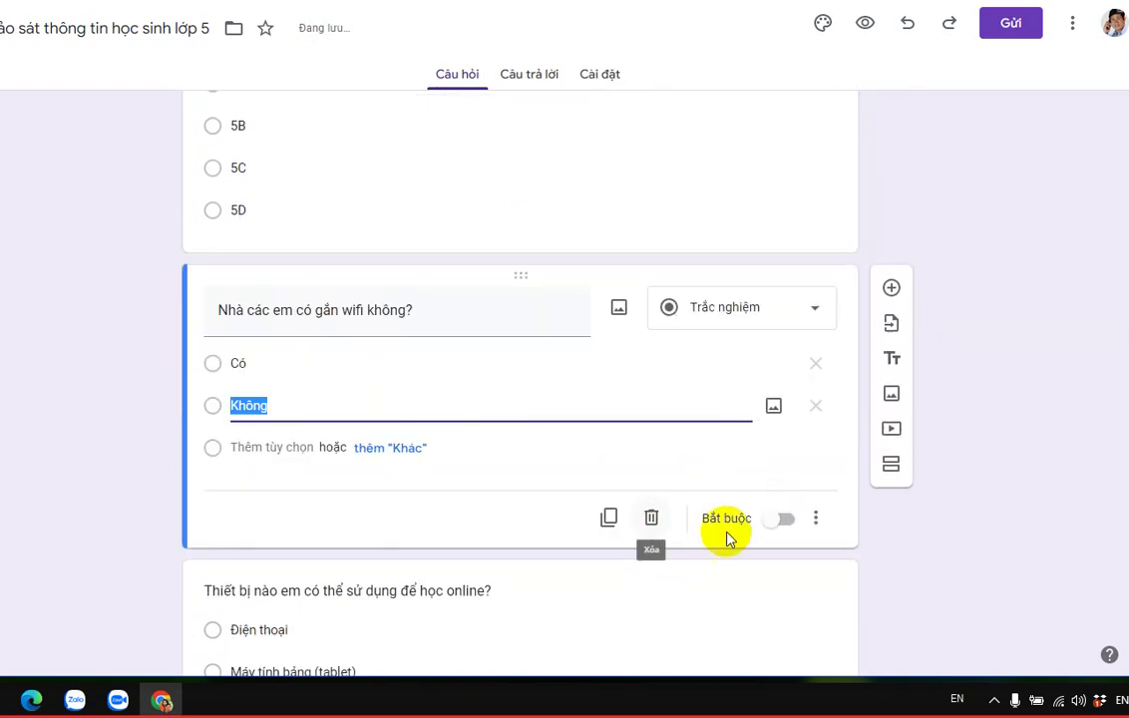
left_click(779, 520)
Step: Make the online learning device question and the self-study time question required
scroll(611, 557, "down", 3)
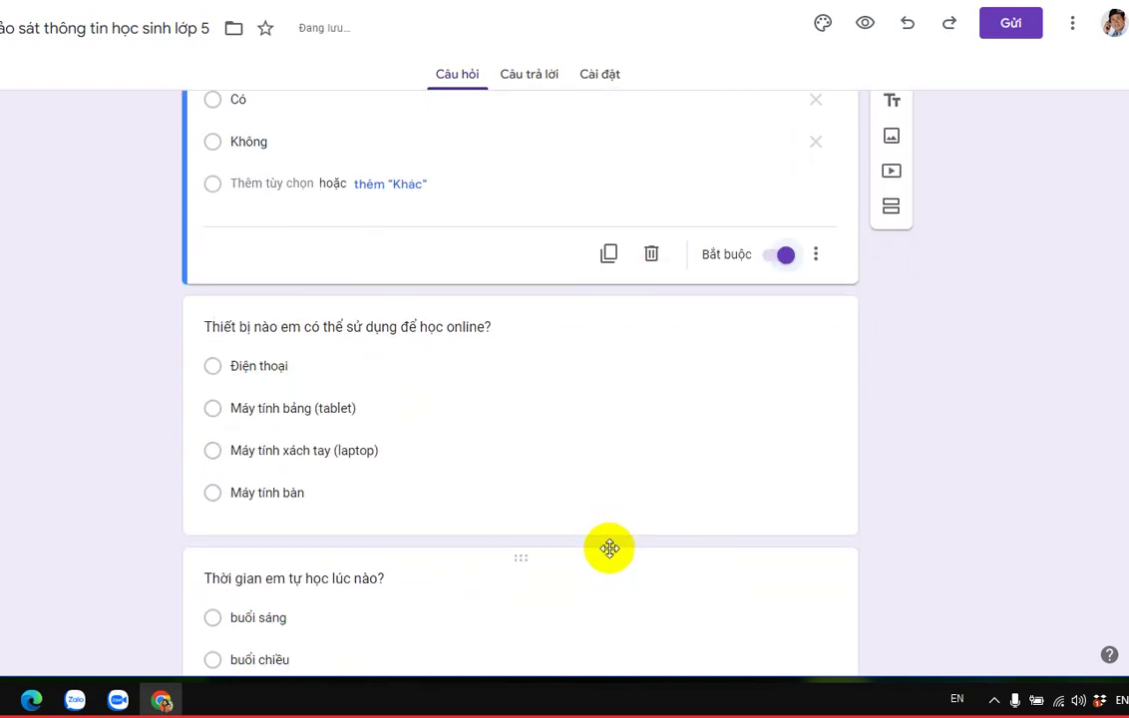
left_click(595, 487)
left_click(770, 518)
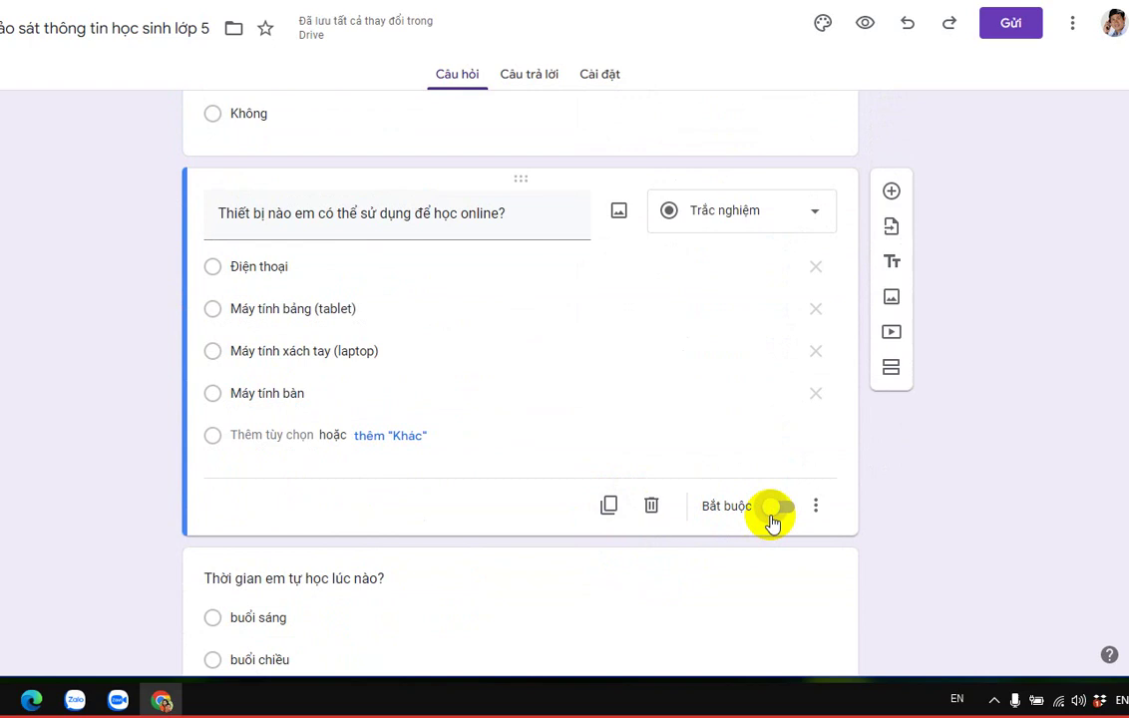
scroll(663, 550, "down", 1)
left_click(658, 544)
left_click(782, 588)
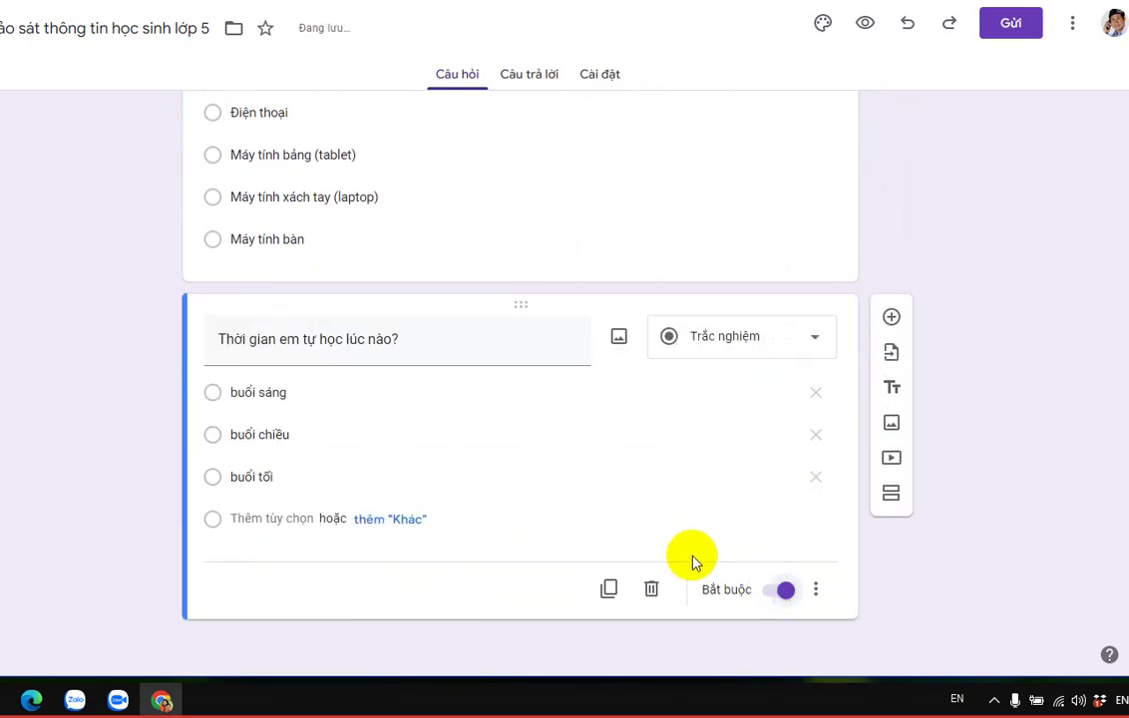
Step: Review the required questions, and examine the form's quiz and response collection settings
scroll(695, 561, "up", 8)
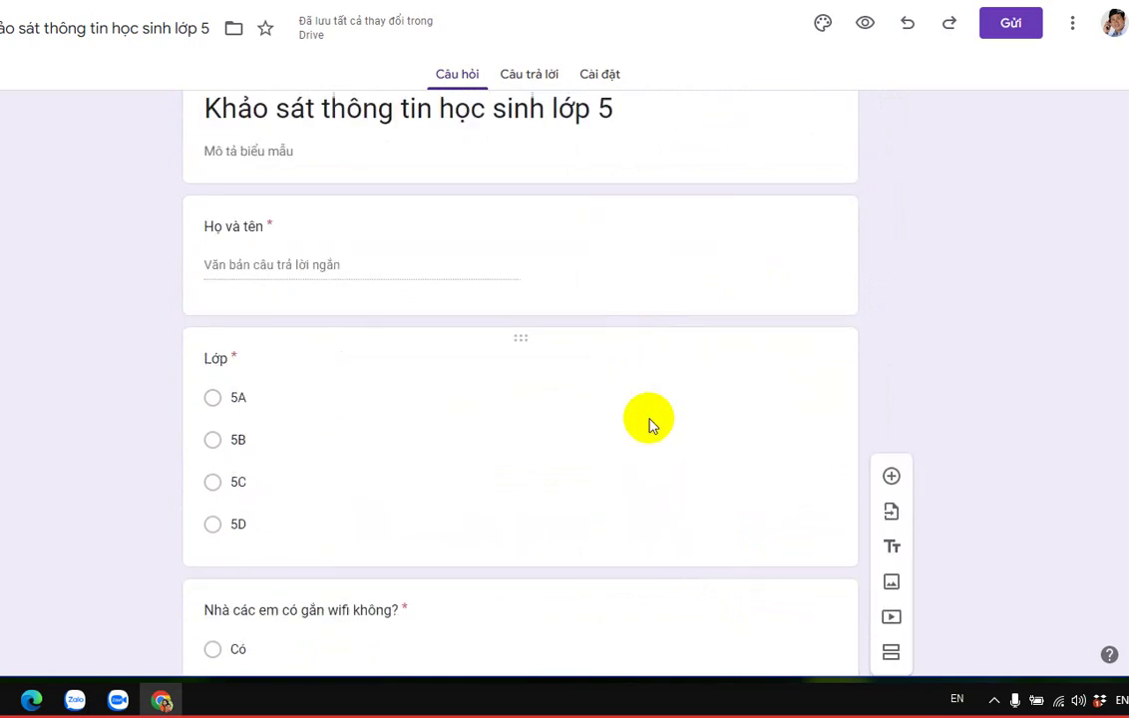
scroll(650, 424, "up", 1)
scroll(653, 426, "down", 8)
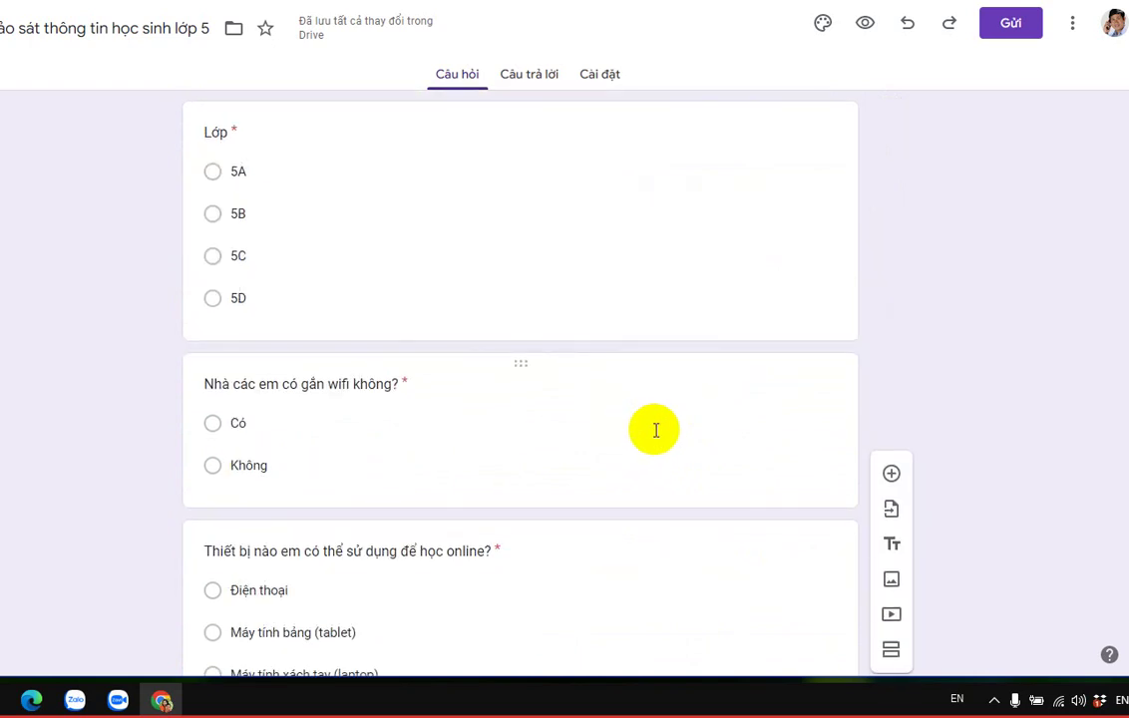
scroll(594, 343, "up", 10)
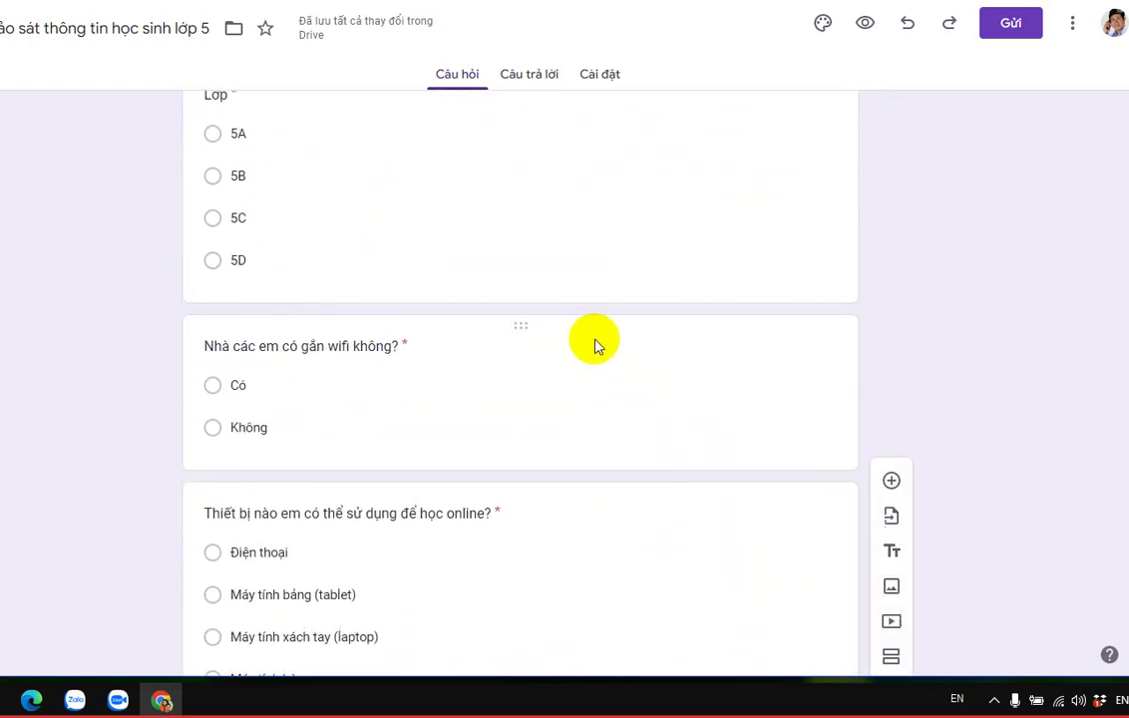
left_click(607, 81)
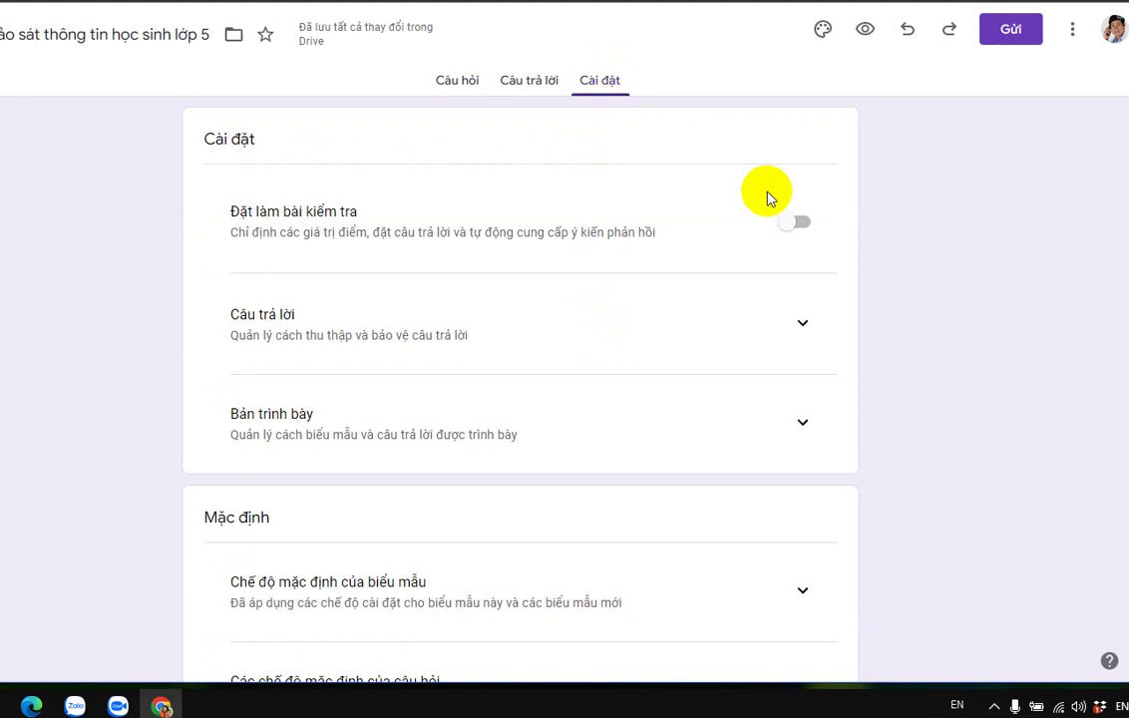
left_click(798, 223)
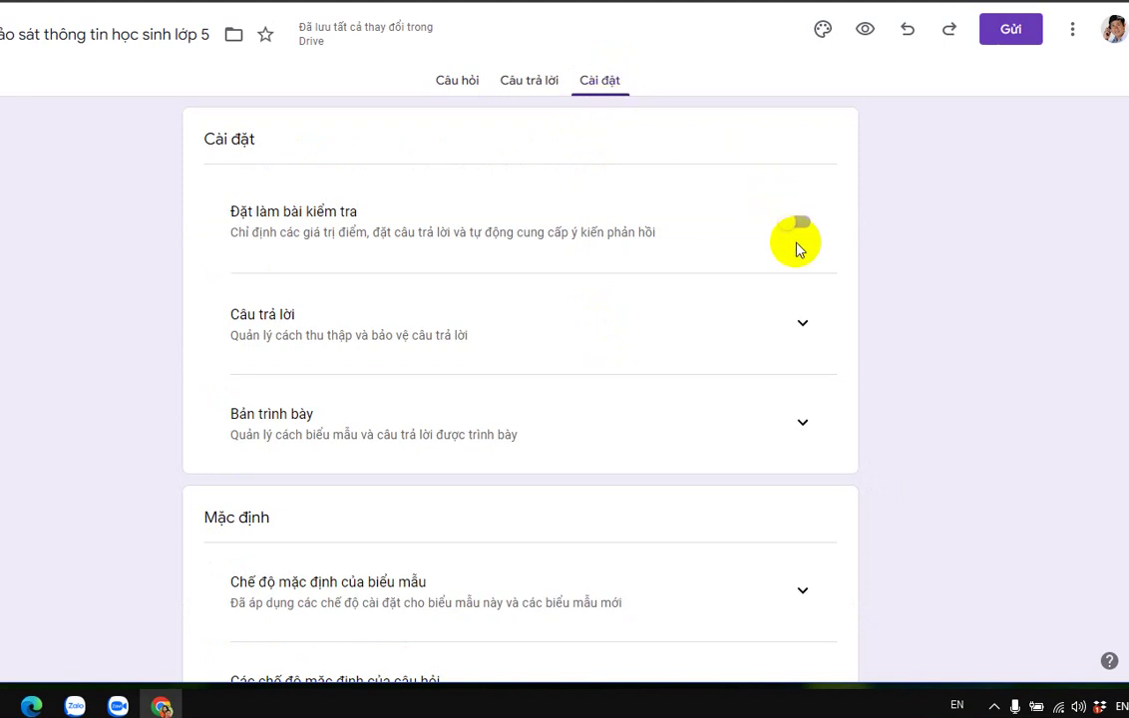
left_click(803, 324)
scroll(798, 414, "down", 2)
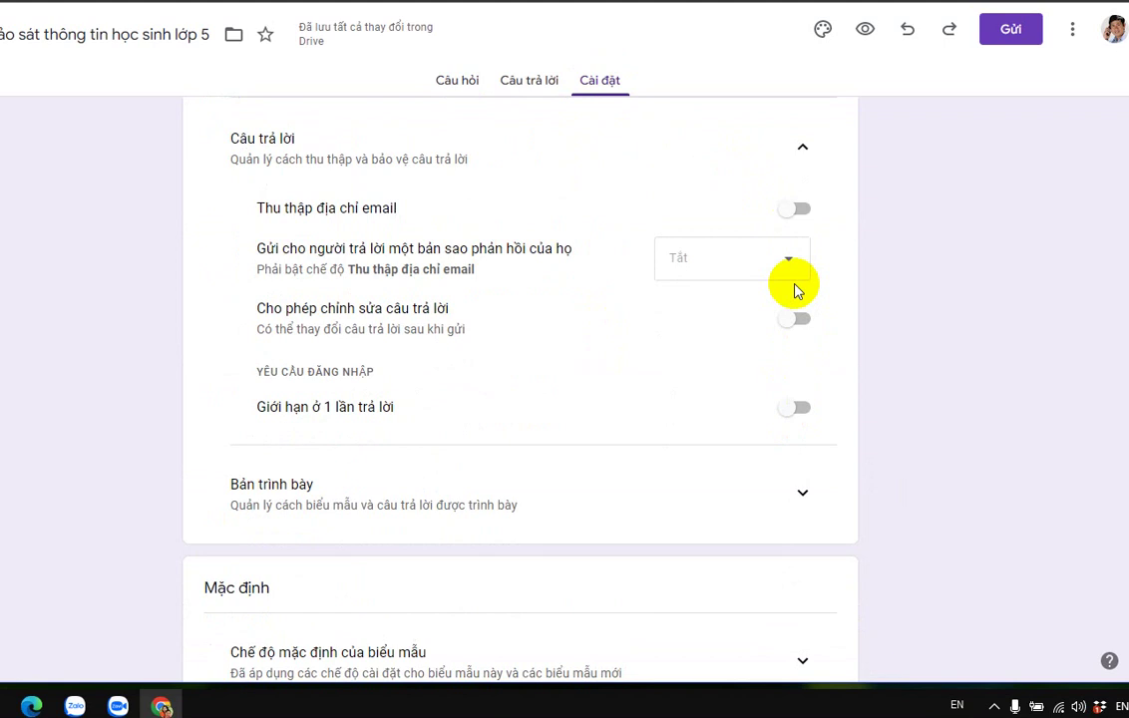
scroll(798, 259, "up", 2)
scroll(808, 399, "down", 1)
scroll(816, 444, "down", 1)
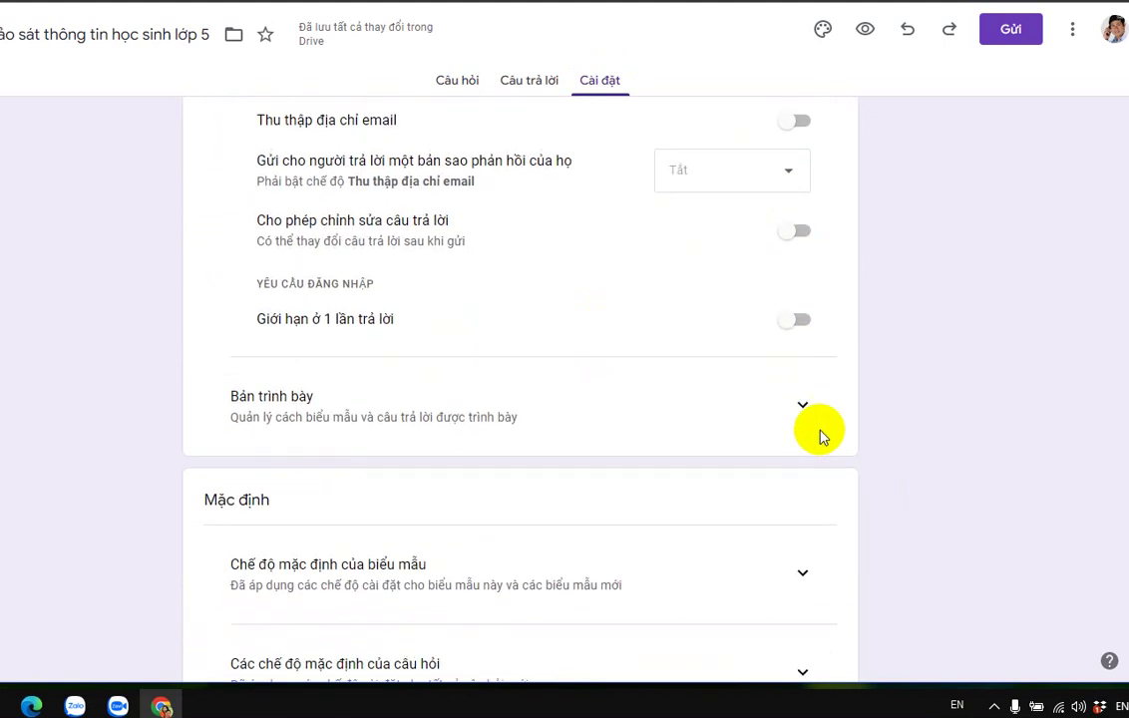
Step: Turn off "Hiển thị đường liên kết để gửi câu trả lời khác" in the form's presentation settings
left_click(811, 410)
scroll(808, 439, "down", 3)
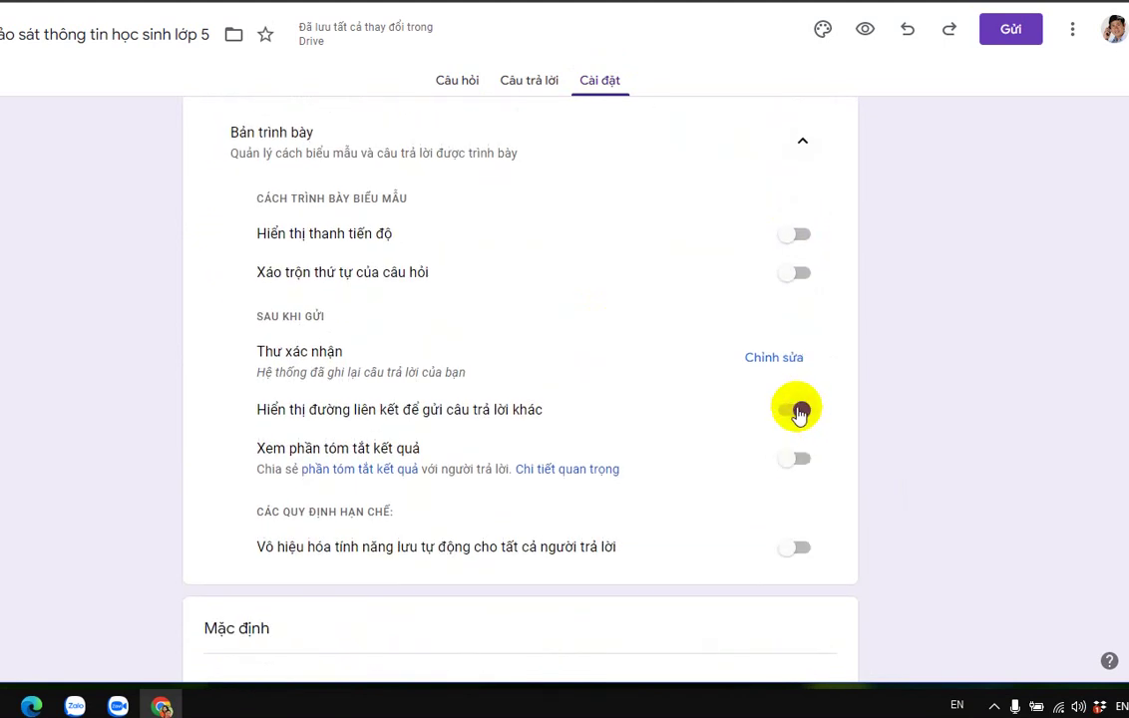
left_click(795, 410)
Step: Examine the default settings for forms and for questions, and collapse both sections
scroll(796, 411, "down", 3)
left_click(804, 462)
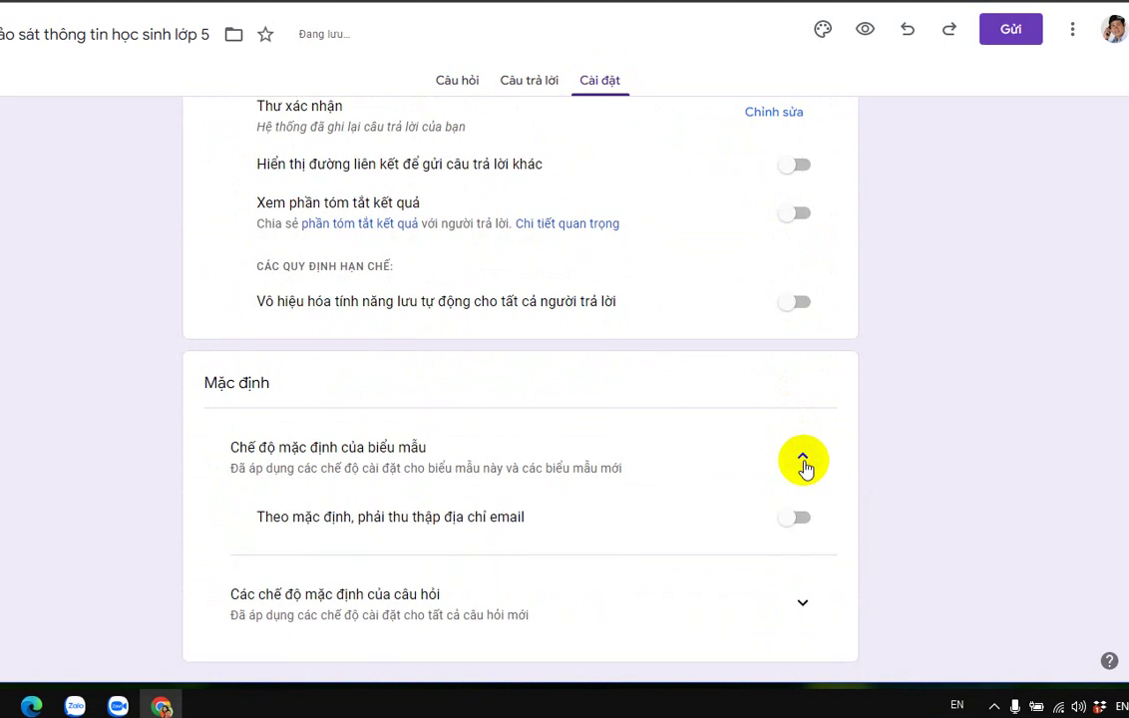
scroll(805, 477, "down", 1)
left_click(804, 564)
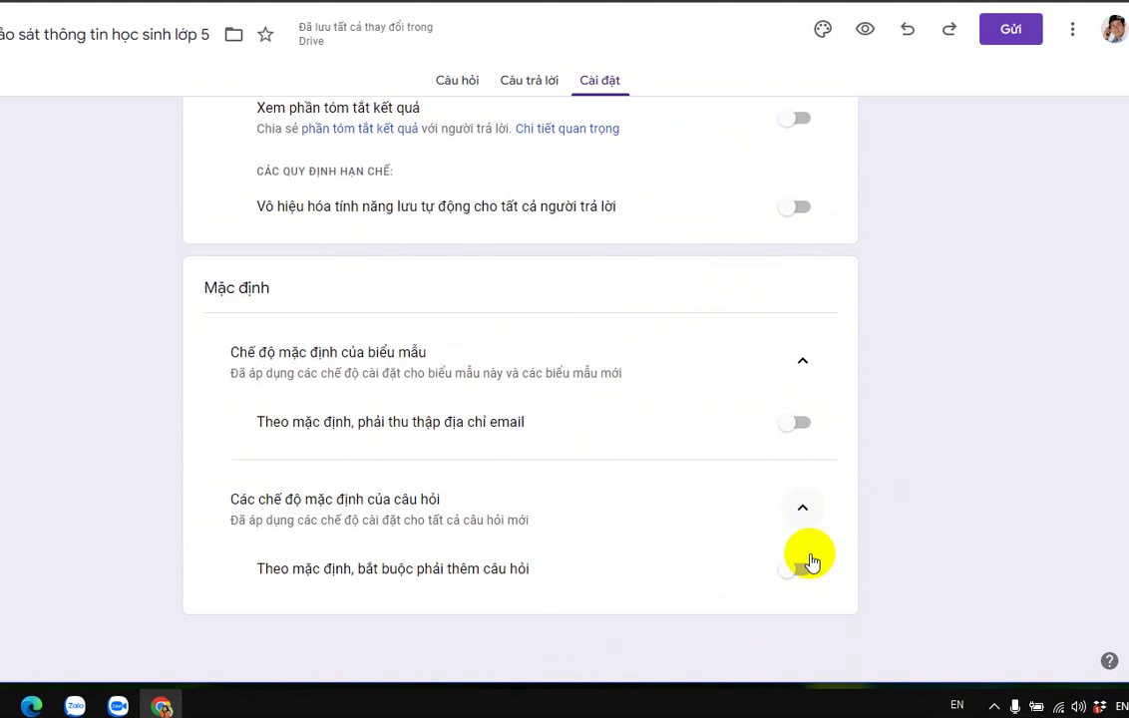
left_click(808, 524)
left_click(808, 430)
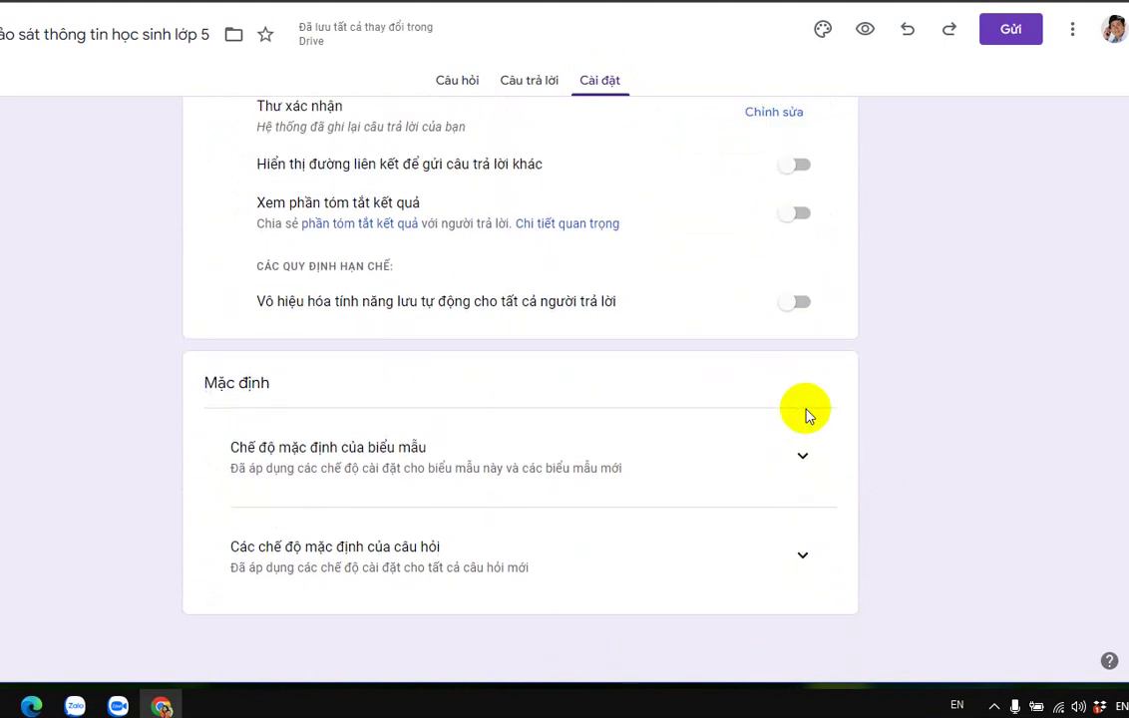
Step: Look back over the presentation and response settings, and collapse both sections
scroll(806, 411, "up", 3)
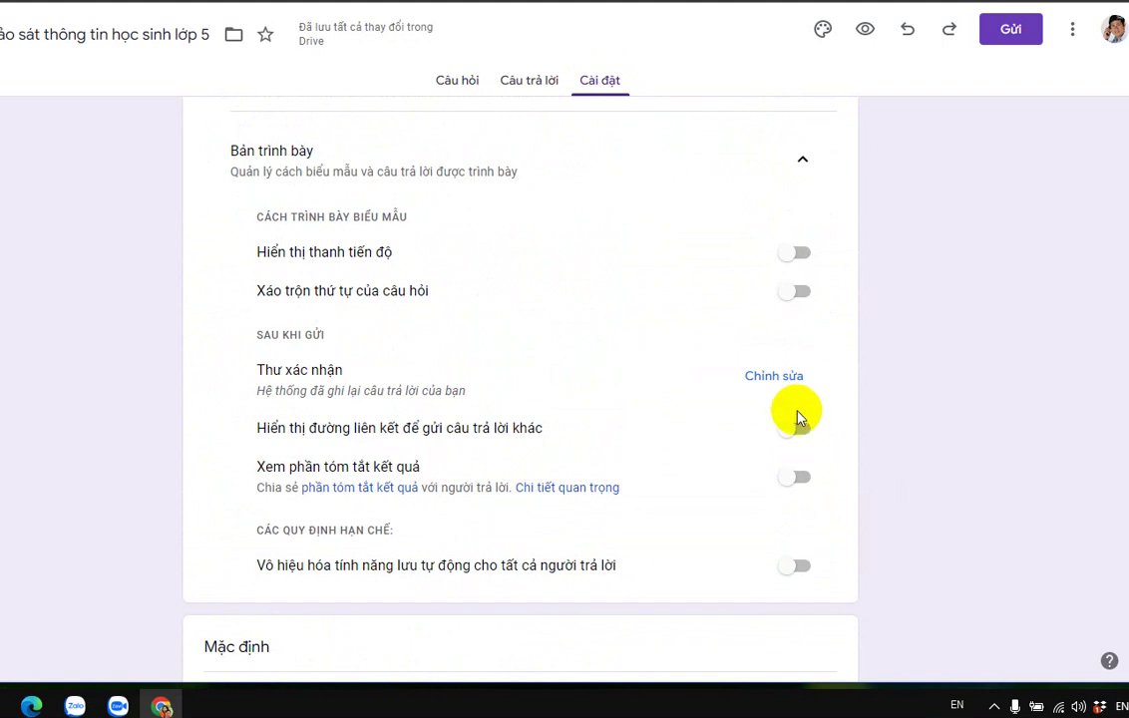
scroll(797, 406, "up", 2)
left_click(801, 340)
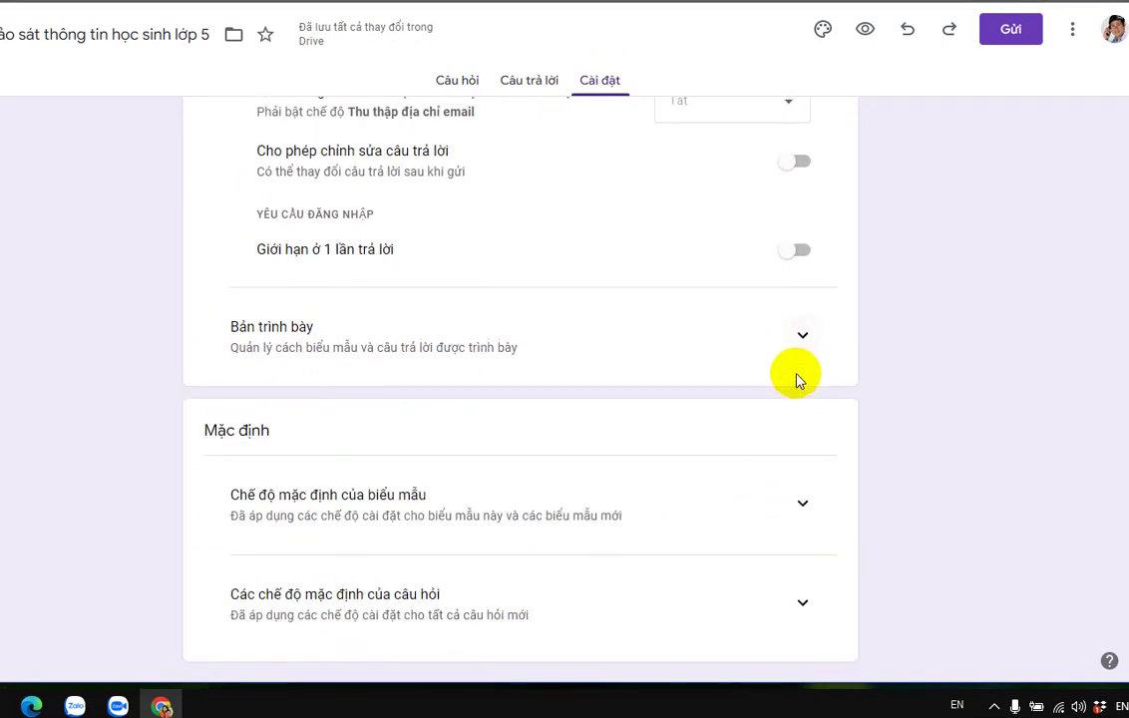
scroll(793, 383, "up", 1)
scroll(774, 393, "up", 2)
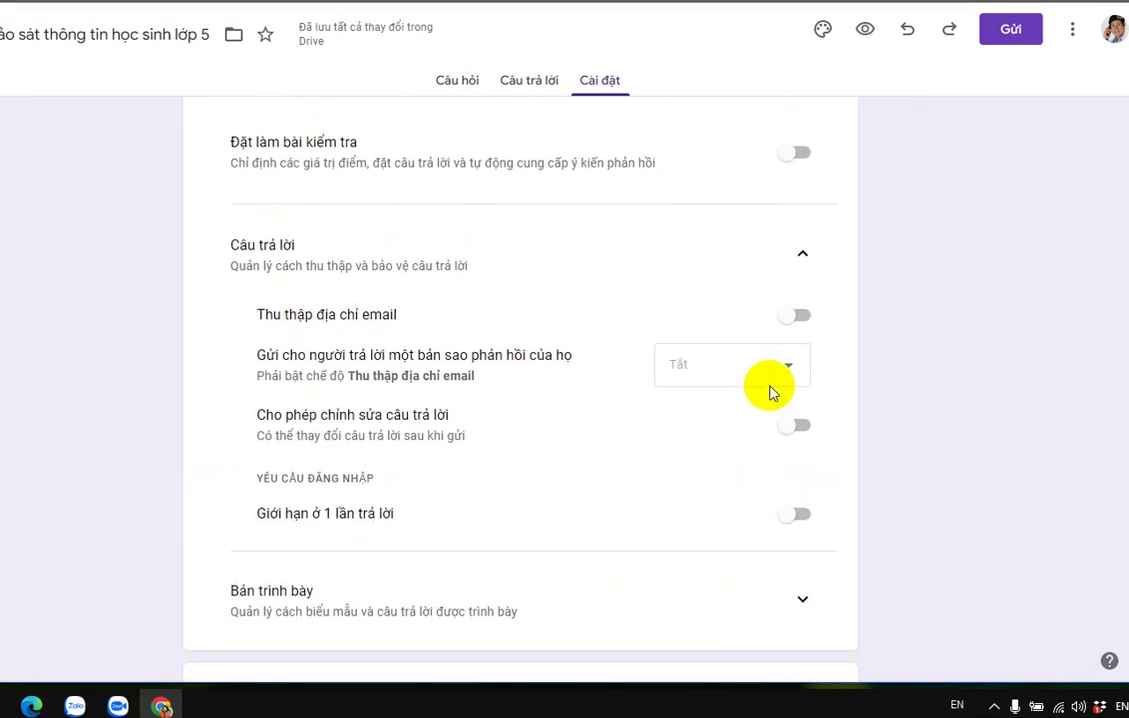
left_click(802, 256)
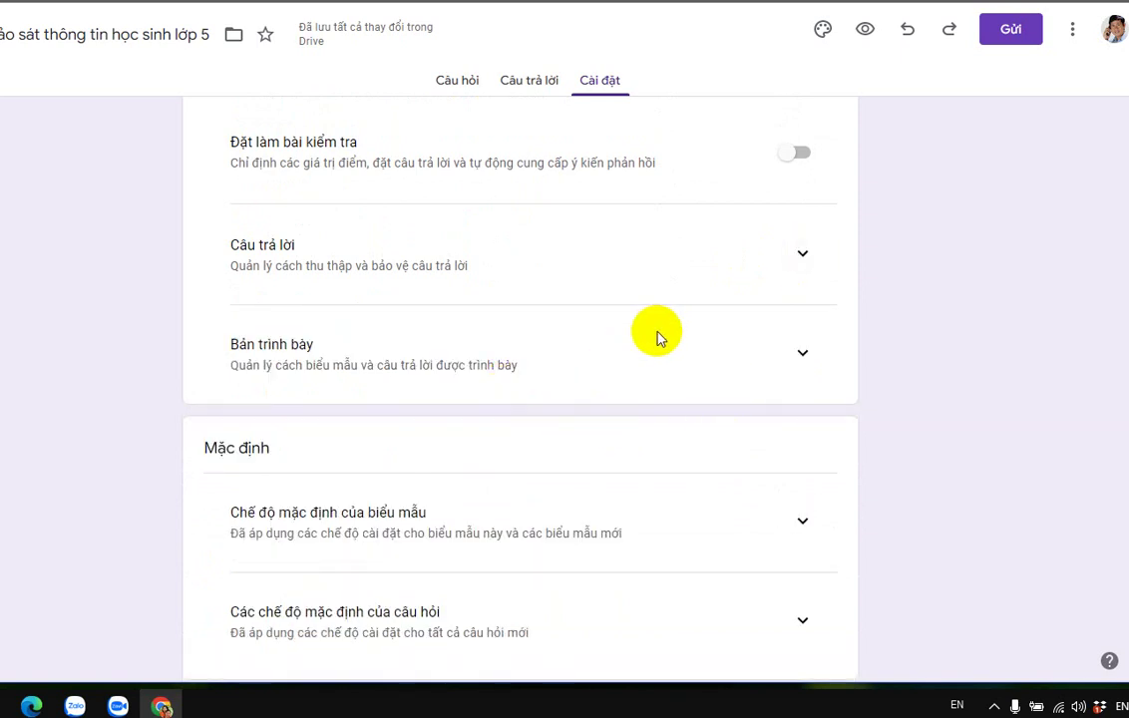
scroll(574, 360, "up", 1)
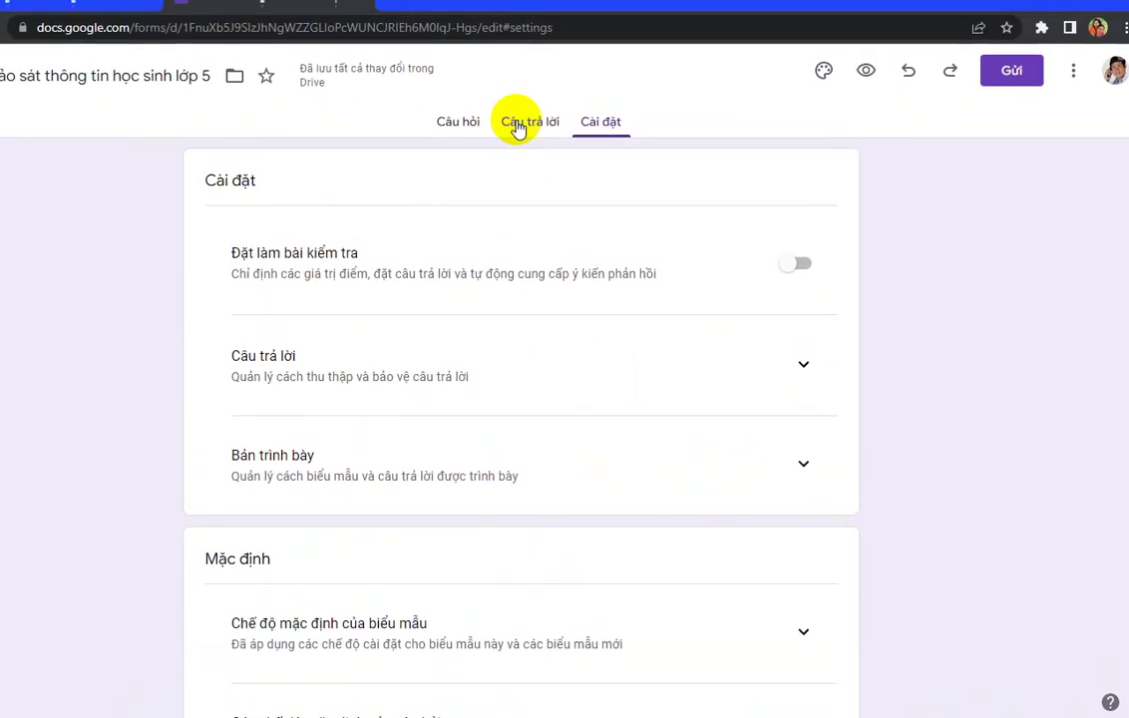
Step: Return to the form's questions and preview the survey as respondents see it
left_click(456, 123)
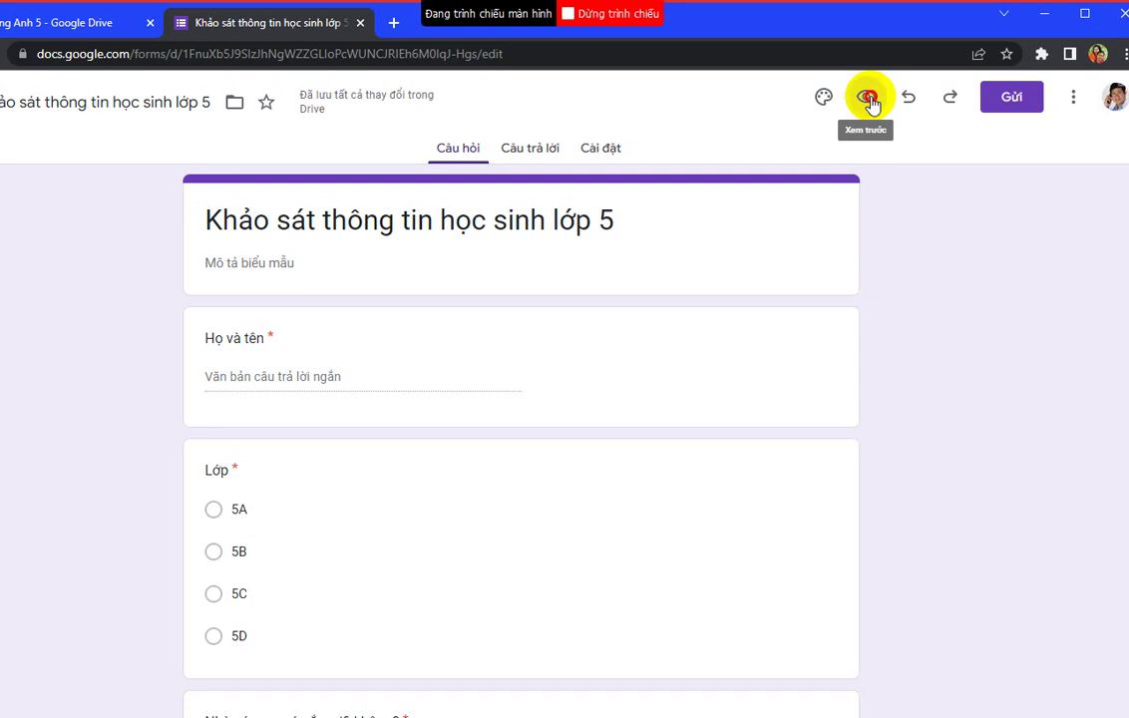
left_click(868, 97)
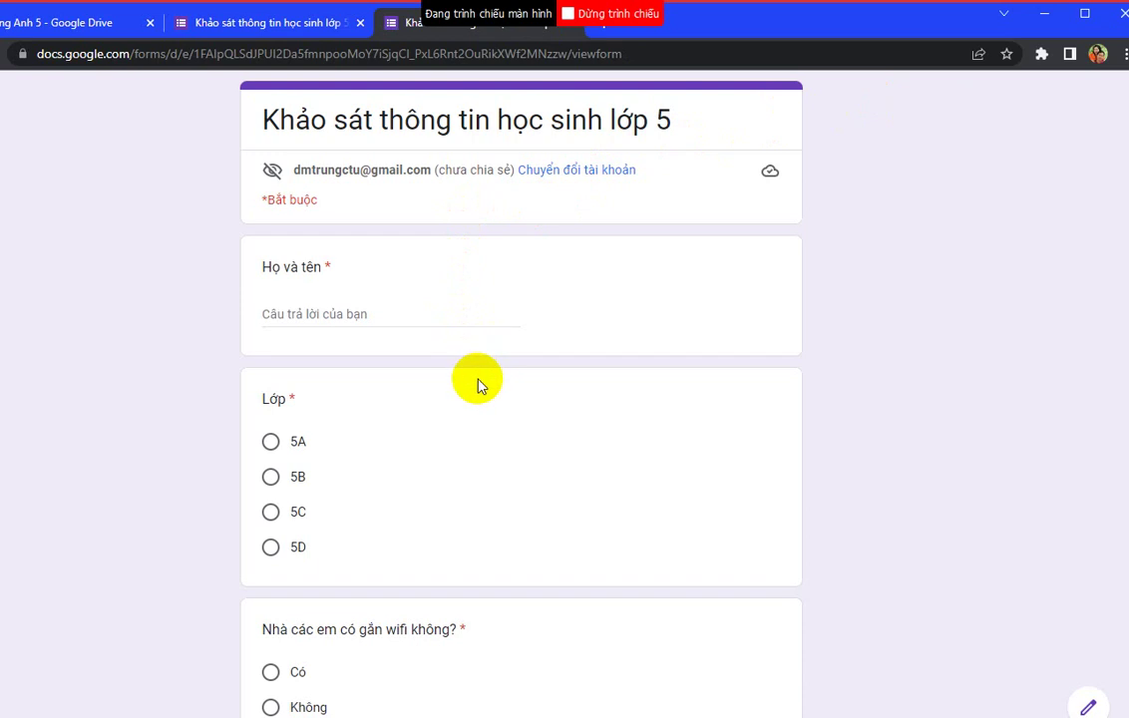
scroll(459, 274, "down", 3)
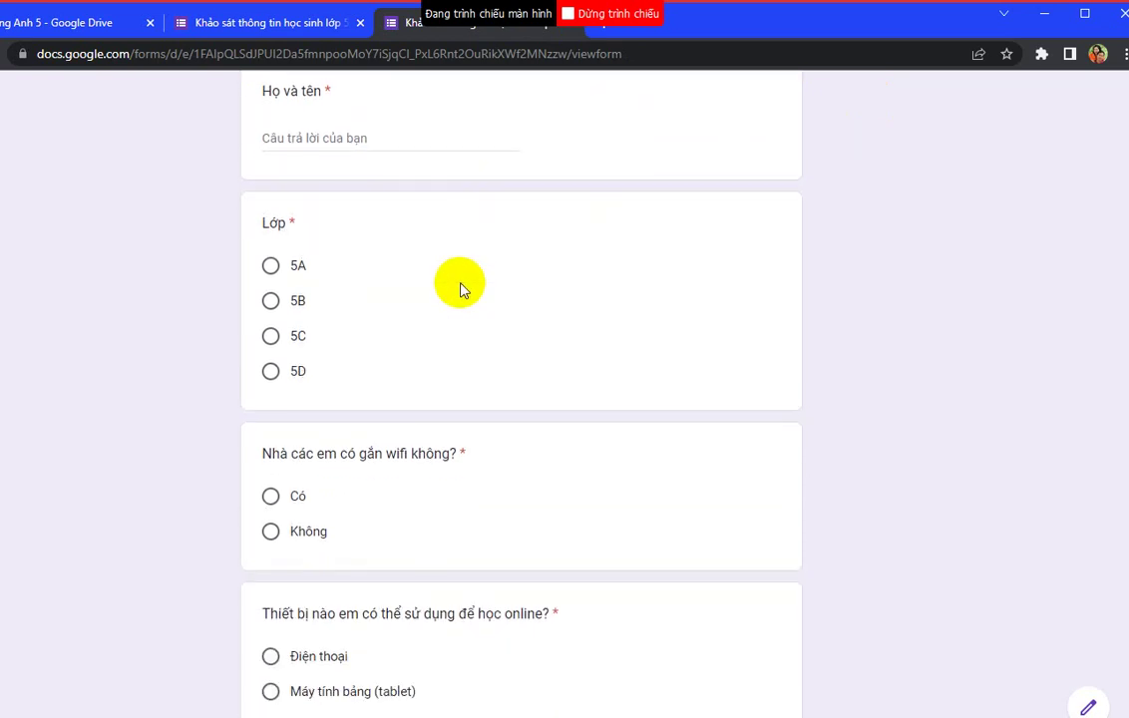
Step: Look through the survey preview from the name question to the study-time question, checking each question and its answer options
scroll(461, 289, "down", 3)
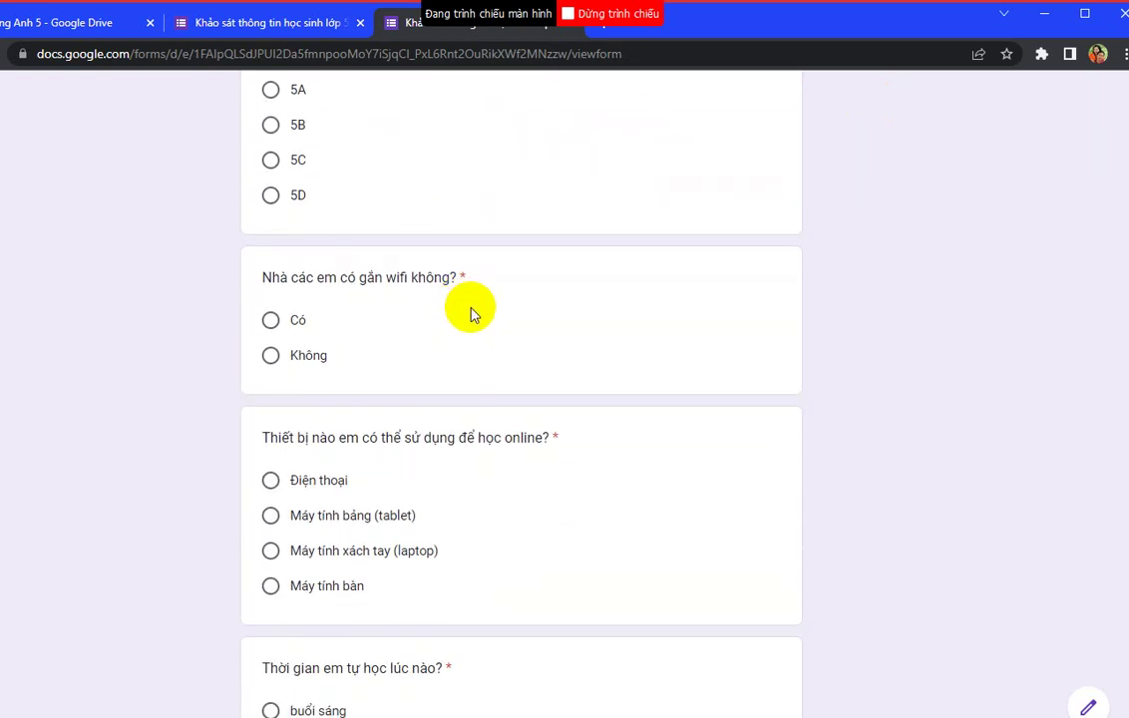
scroll(478, 346, "down", 2)
scroll(479, 343, "down", 2)
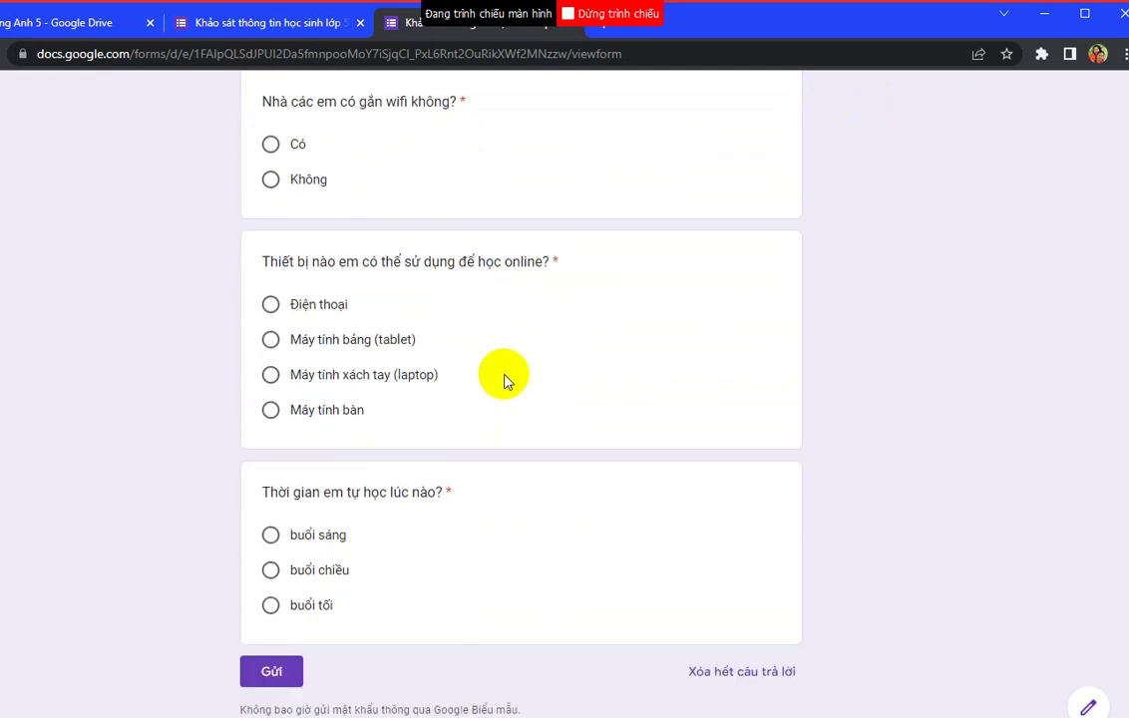
scroll(571, 427, "up", 2)
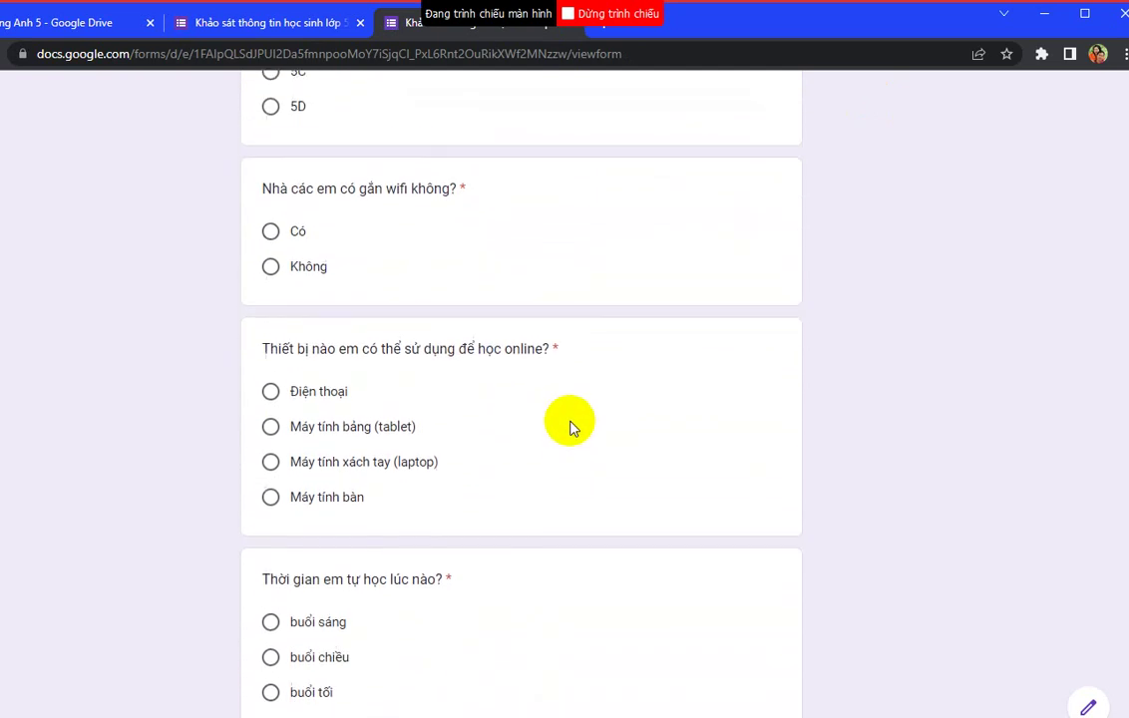
scroll(570, 427, "up", 2)
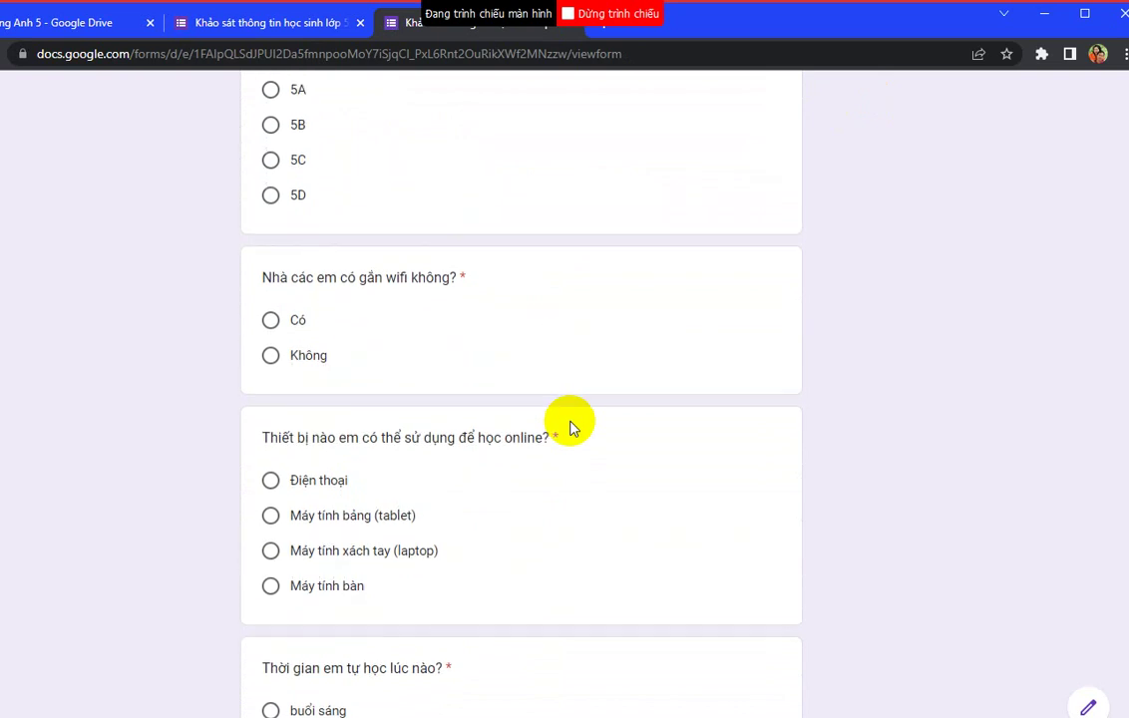
scroll(599, 439, "up", 8)
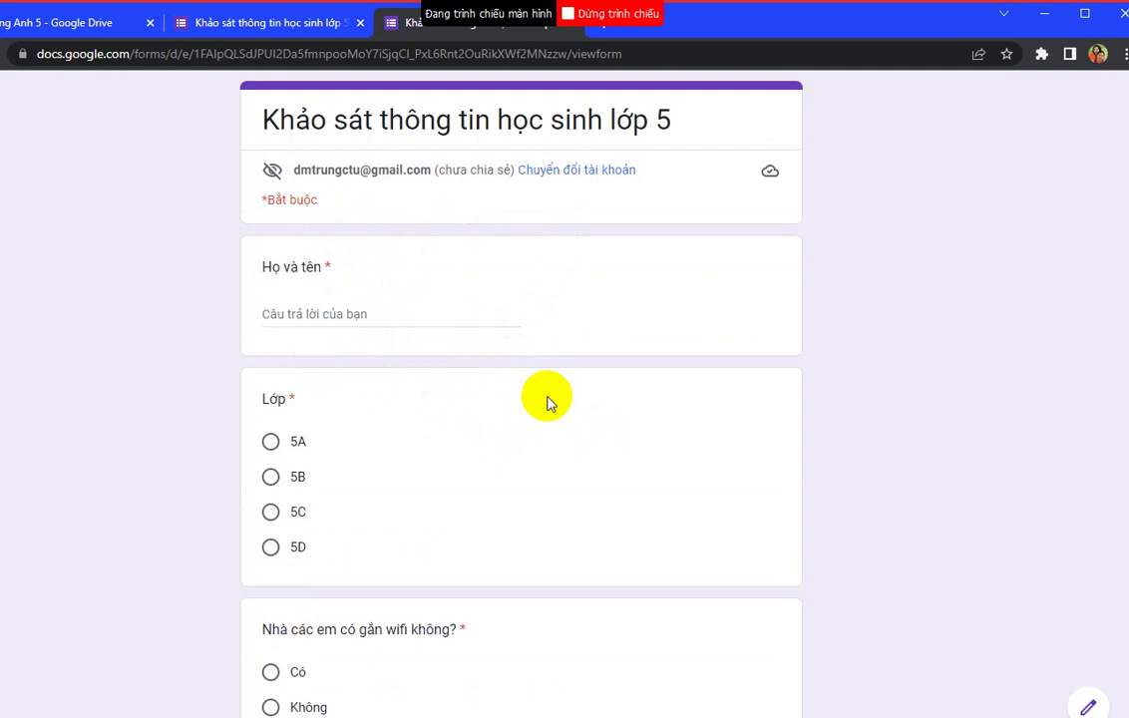
scroll(486, 426, "down", 3)
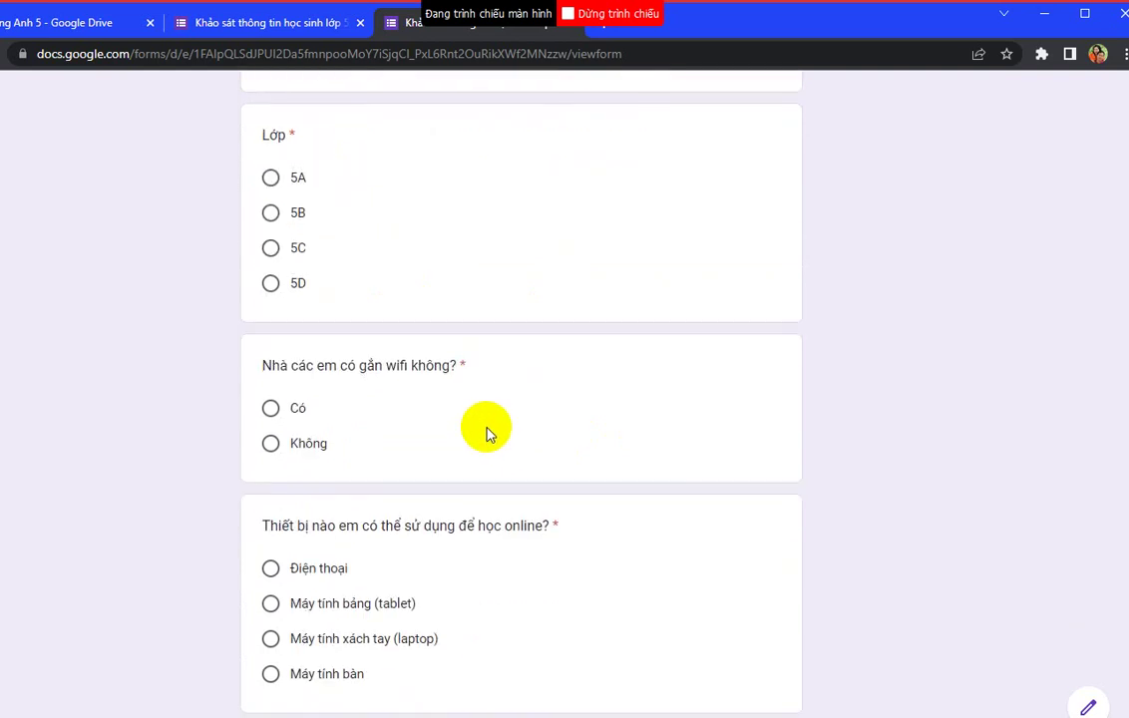
scroll(487, 428, "up", 3)
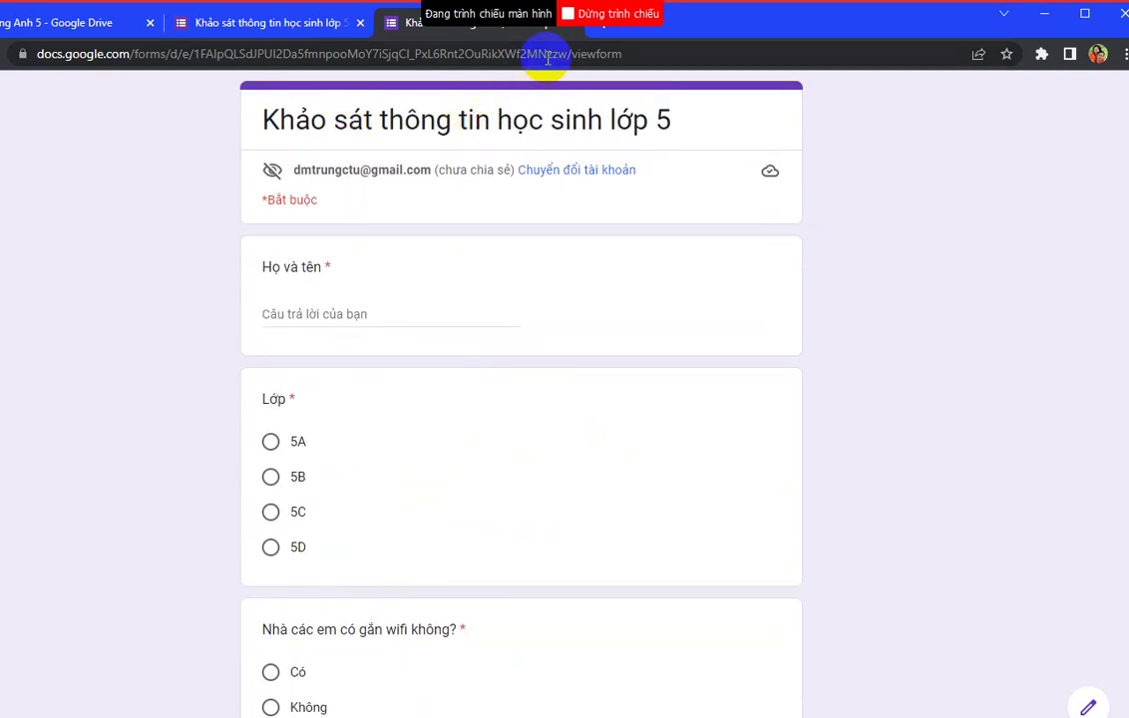
scroll(426, 411, "down", 3)
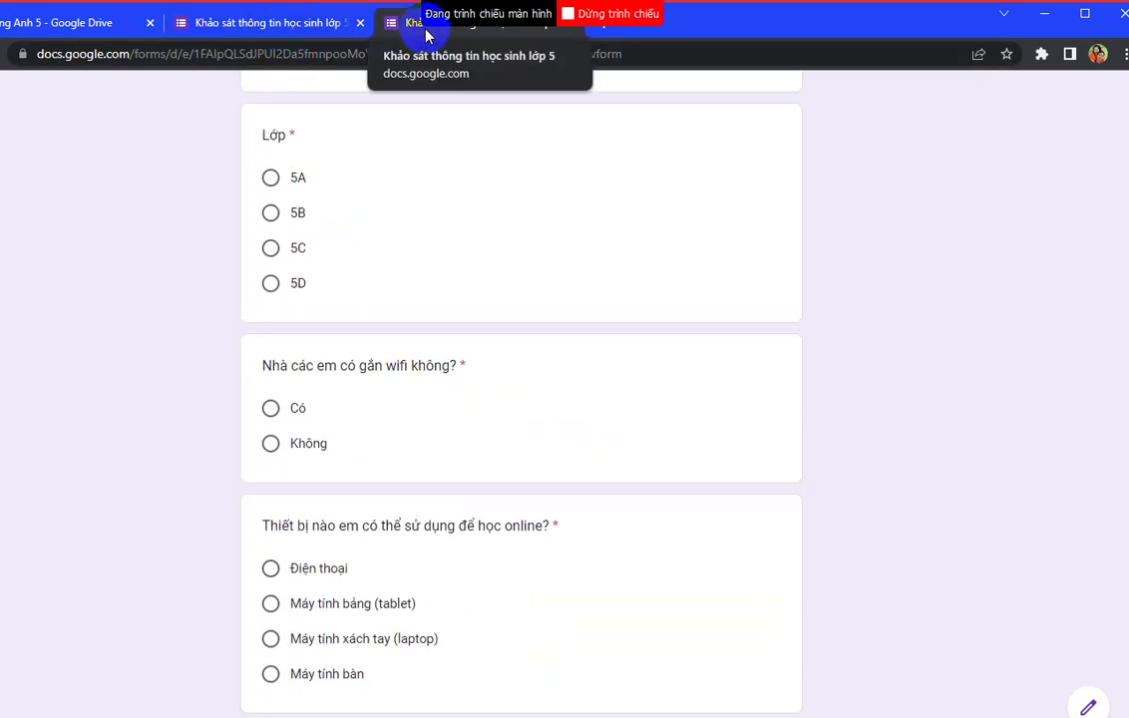
Step: Compare the form's editing view with the respondent preview, and look through the preview down to its end
left_click(284, 28)
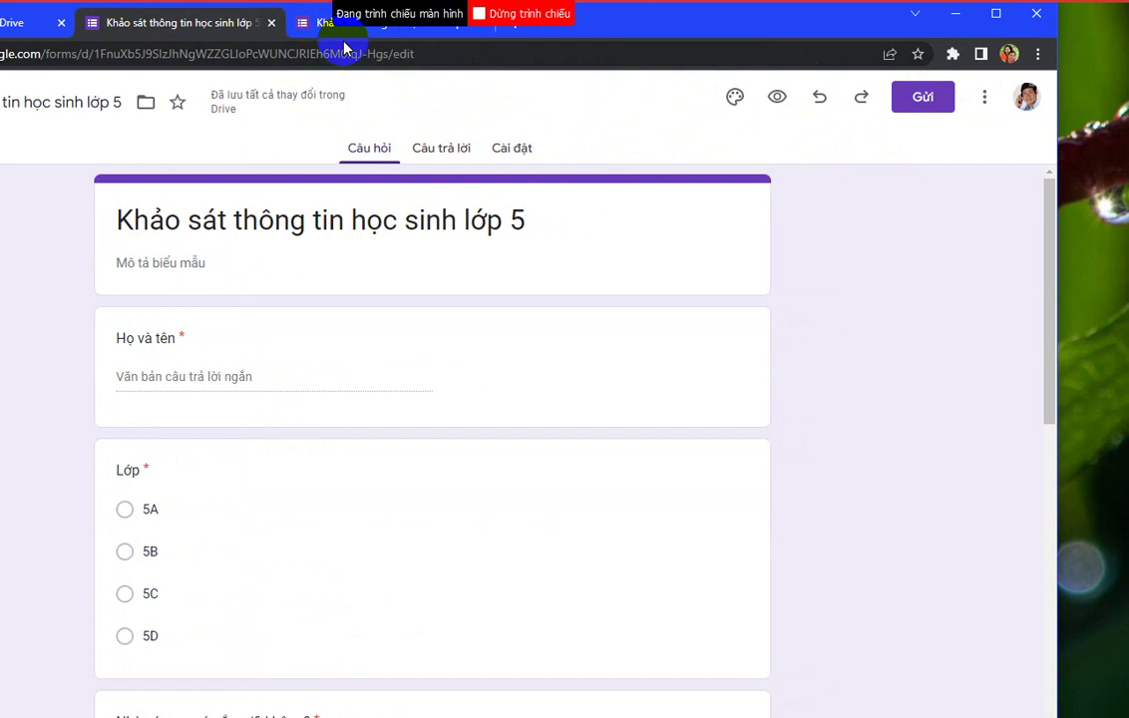
left_click(339, 30)
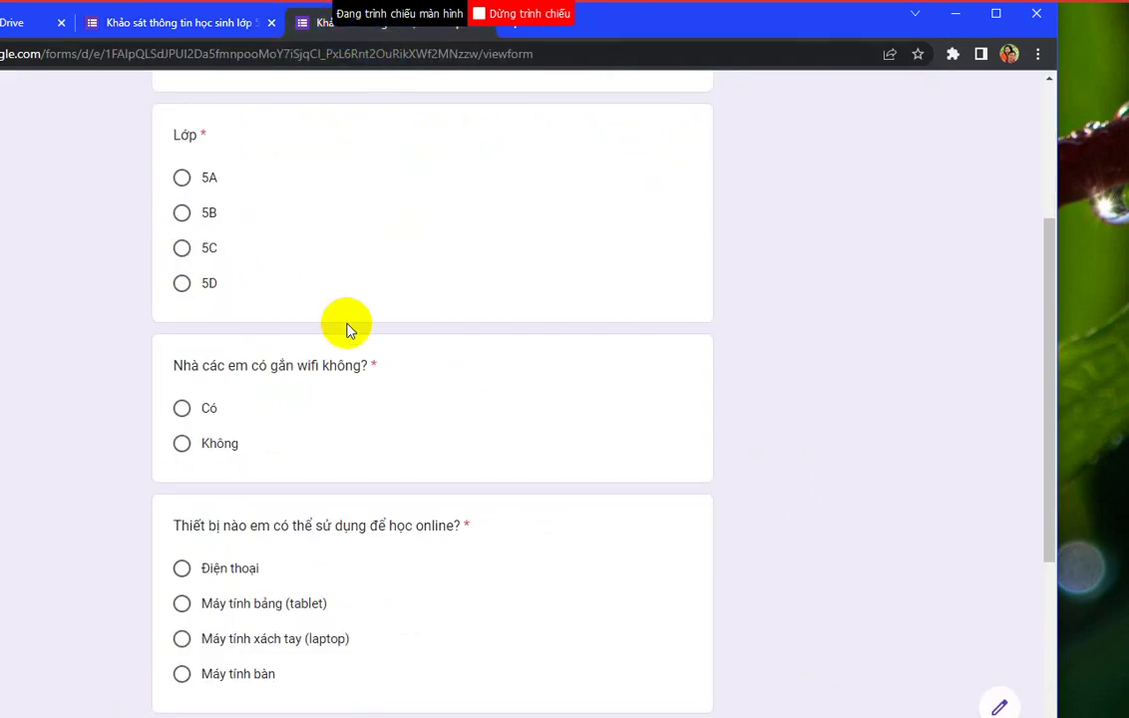
scroll(345, 327, "up", 3)
scroll(354, 347, "down", 6)
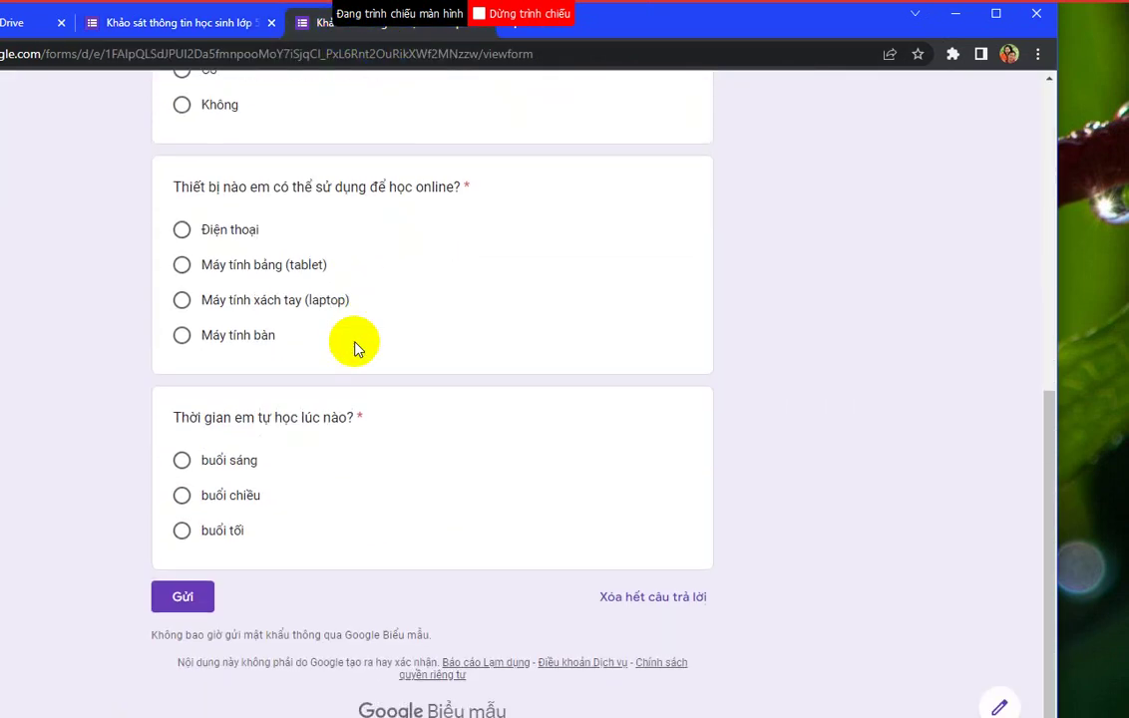
Step: Return to the form editor and review all the questions from the title to "Thời gian em tự học lúc nào?"
left_click(196, 30)
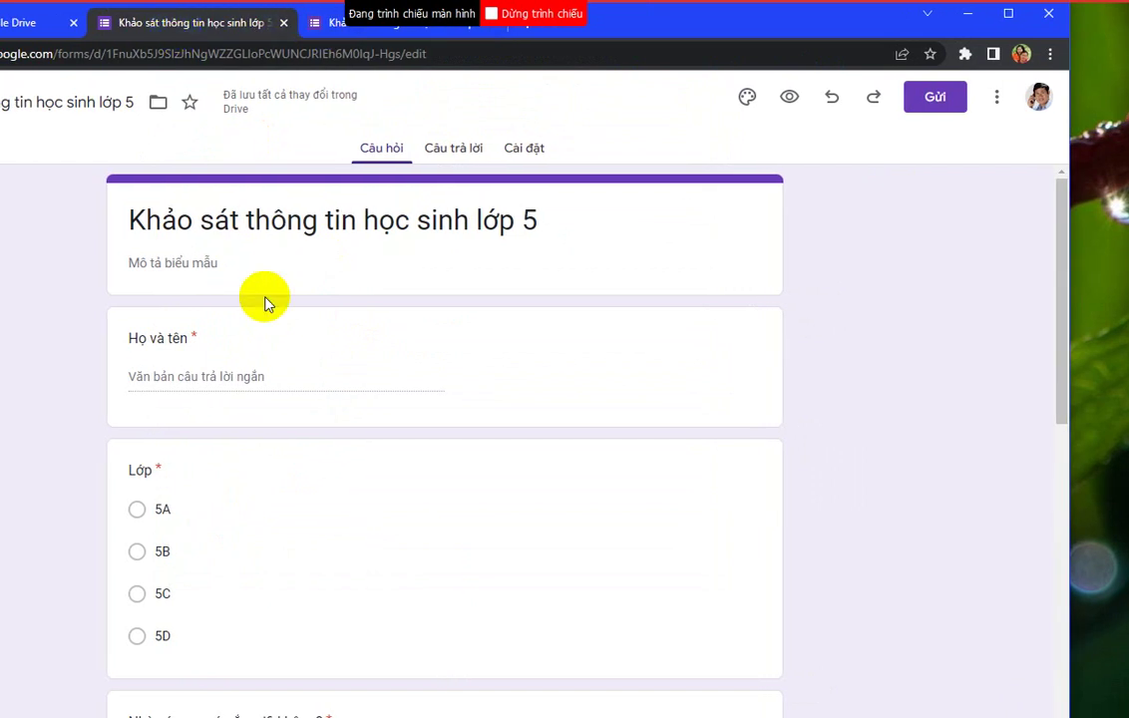
scroll(263, 458, "down", 4)
scroll(267, 498, "down", 3)
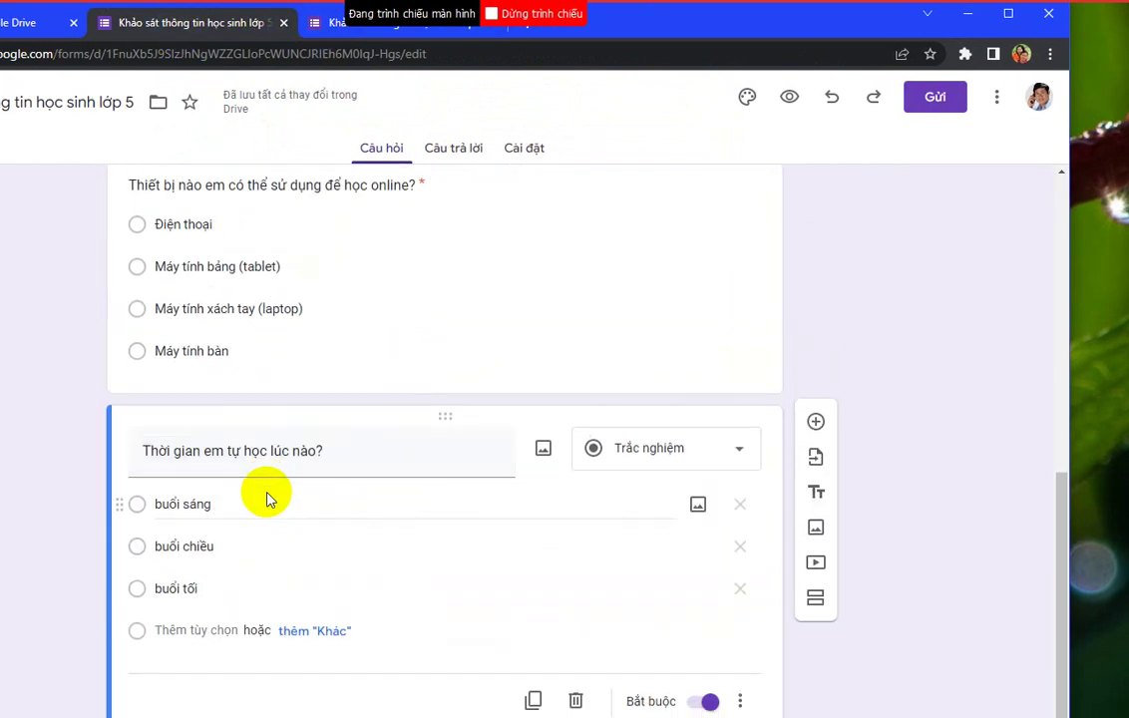
scroll(269, 497, "up", 6)
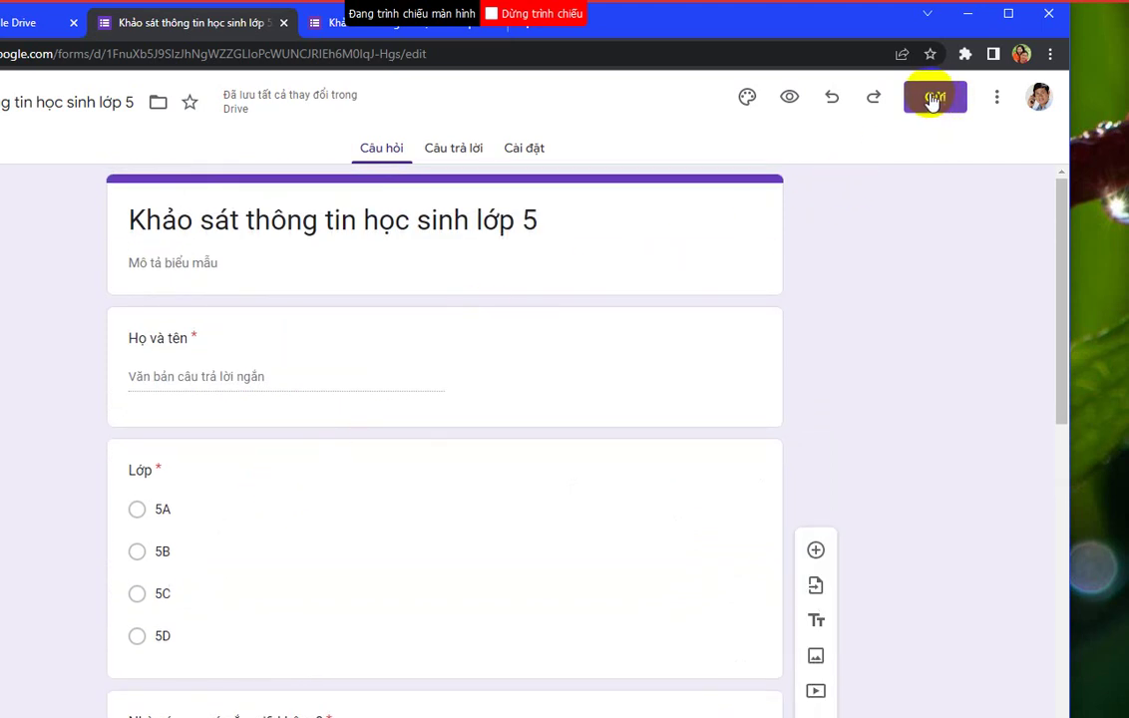
scroll(413, 485, "down", 1)
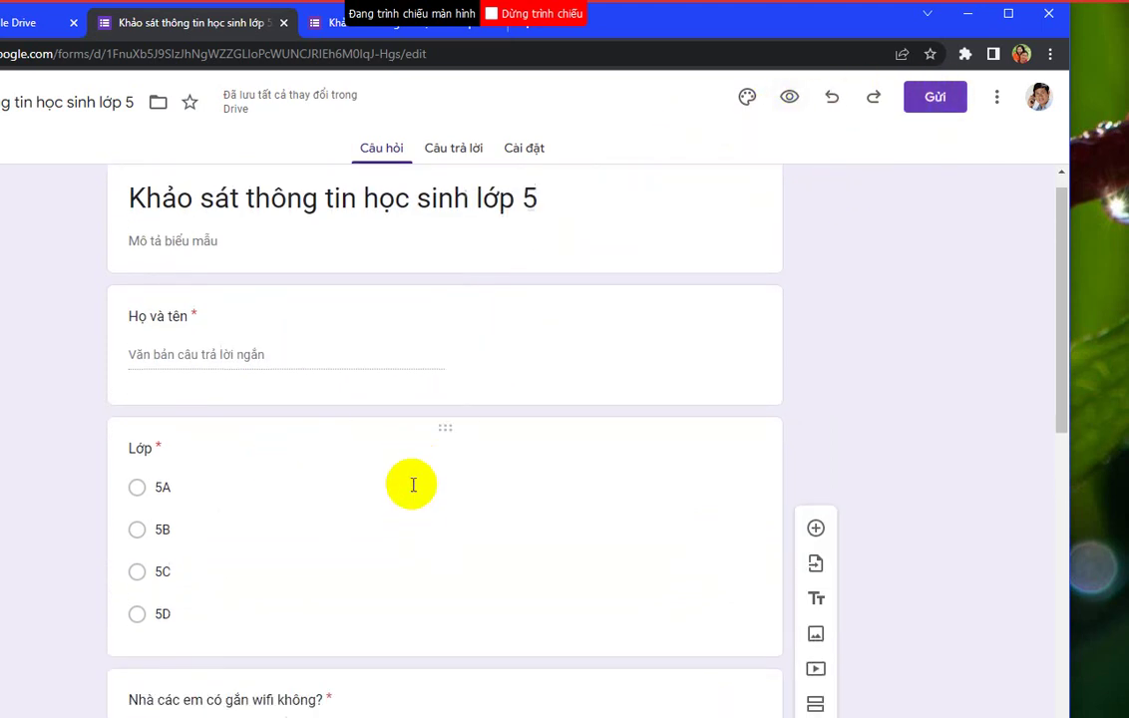
scroll(413, 485, "down", 6)
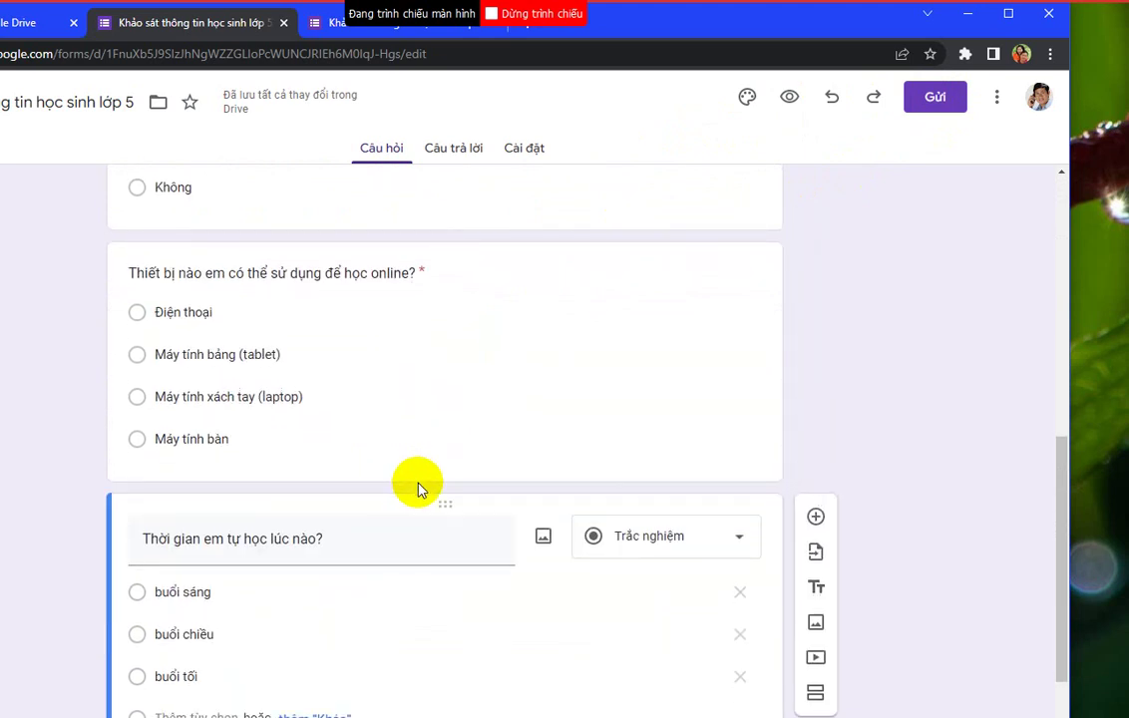
scroll(419, 489, "up", 8)
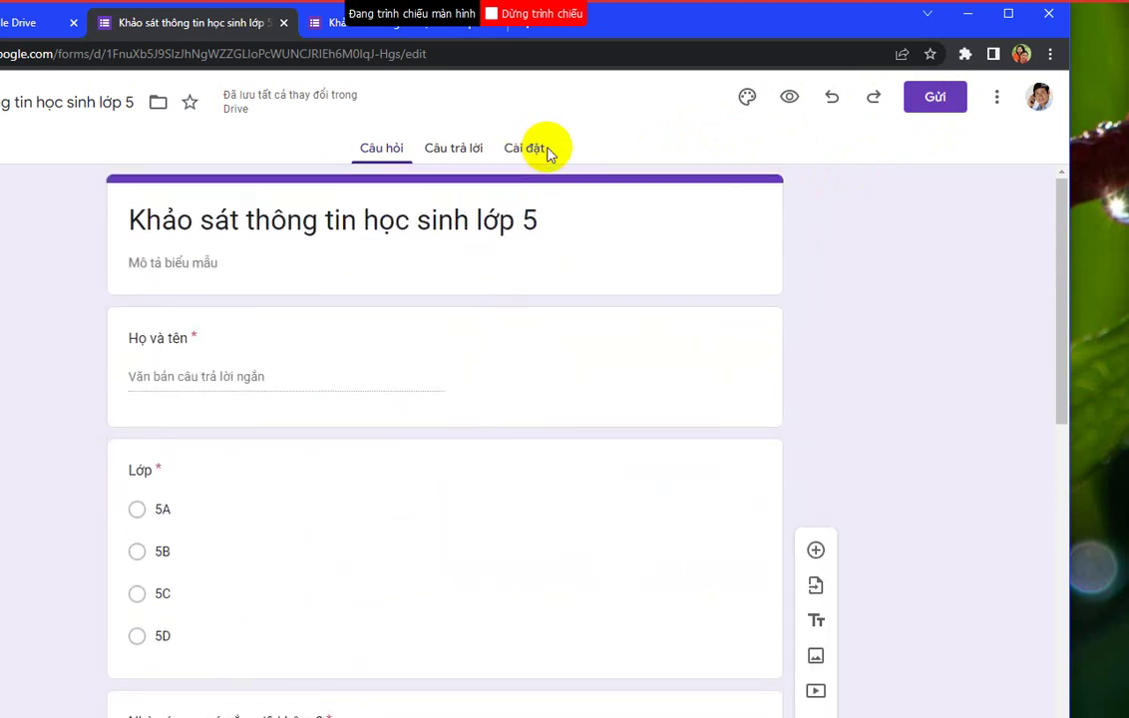
Step: Copy the form's sharing link with "Rút ngắn URL" enabled, and close the "Gửi biểu mẫu" dialog
left_click(933, 100)
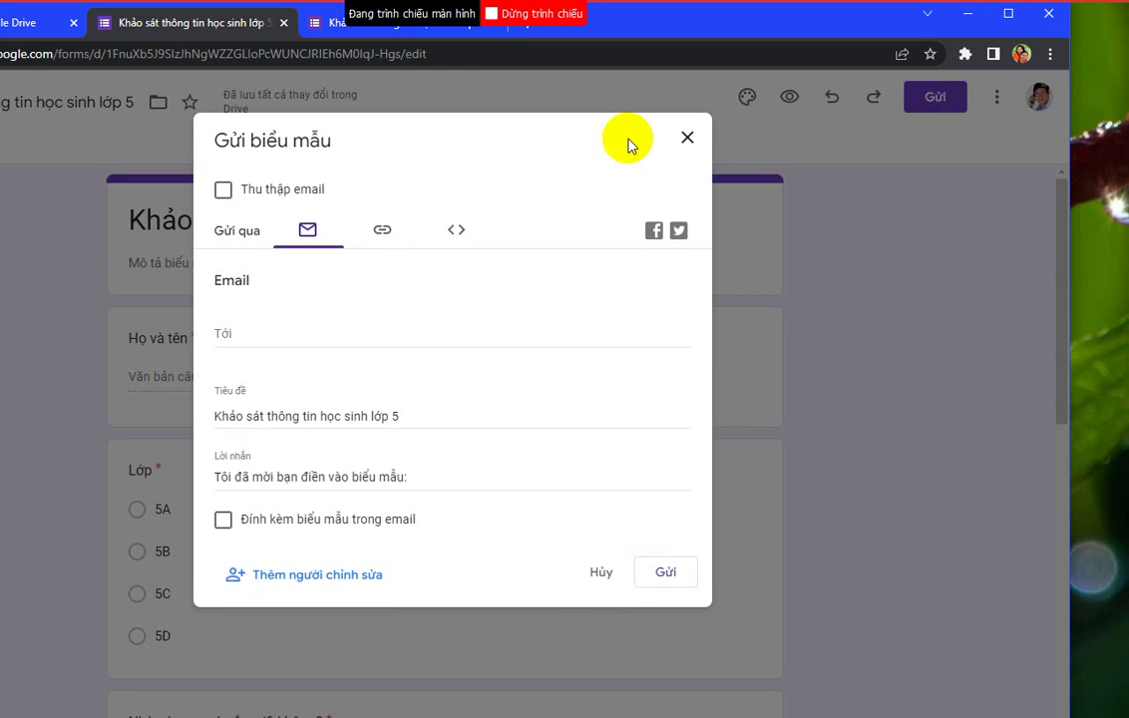
left_click(383, 233)
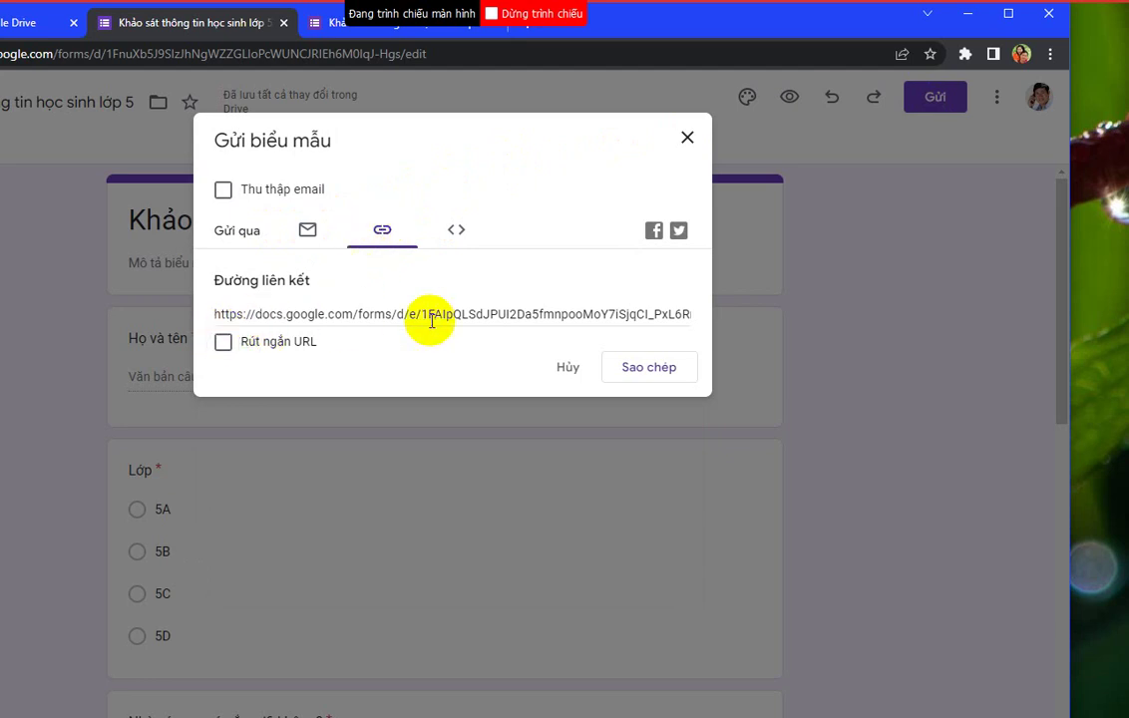
left_click(223, 343)
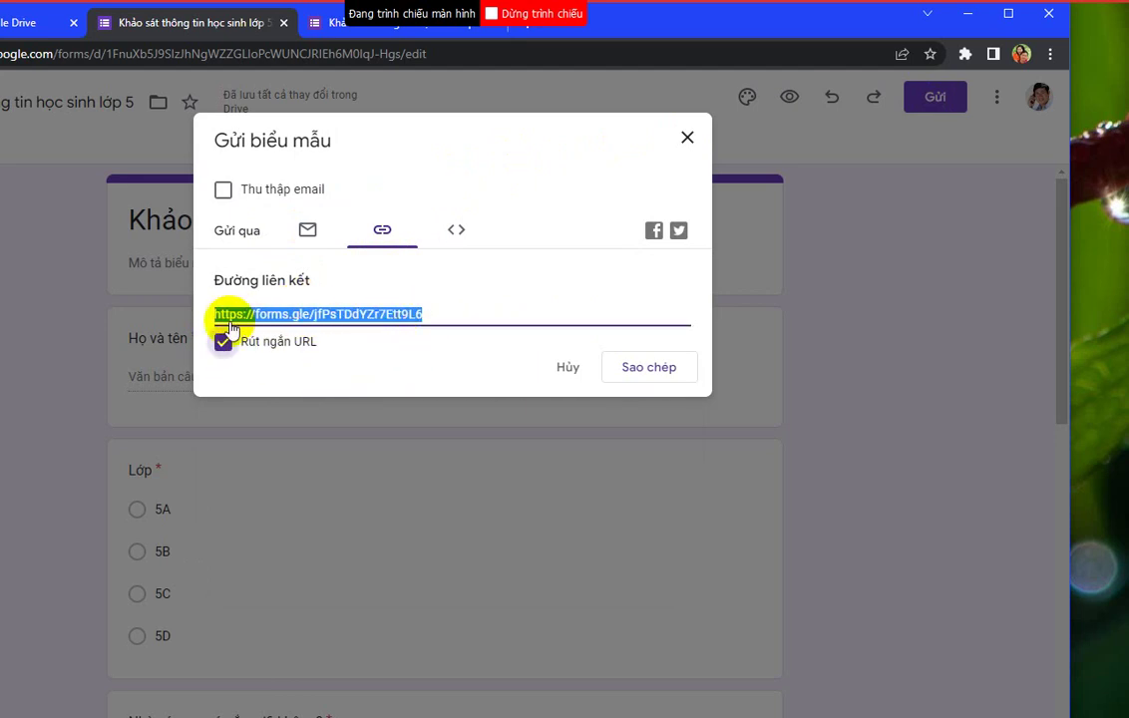
left_click(638, 377)
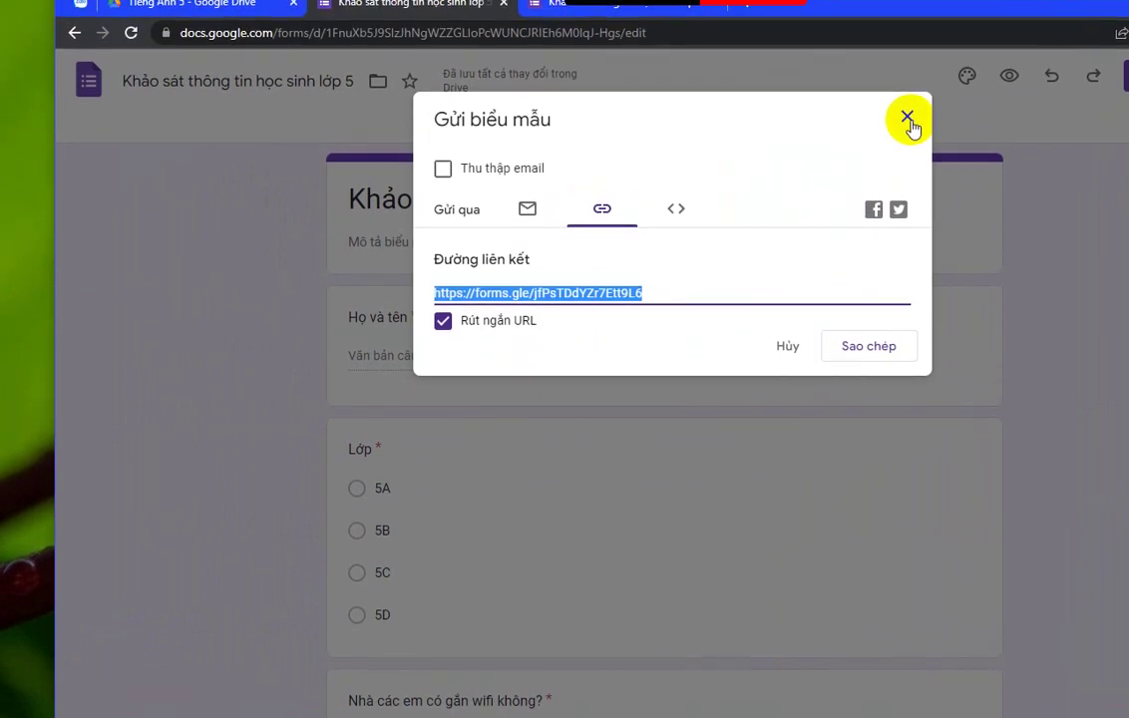
left_click(908, 118)
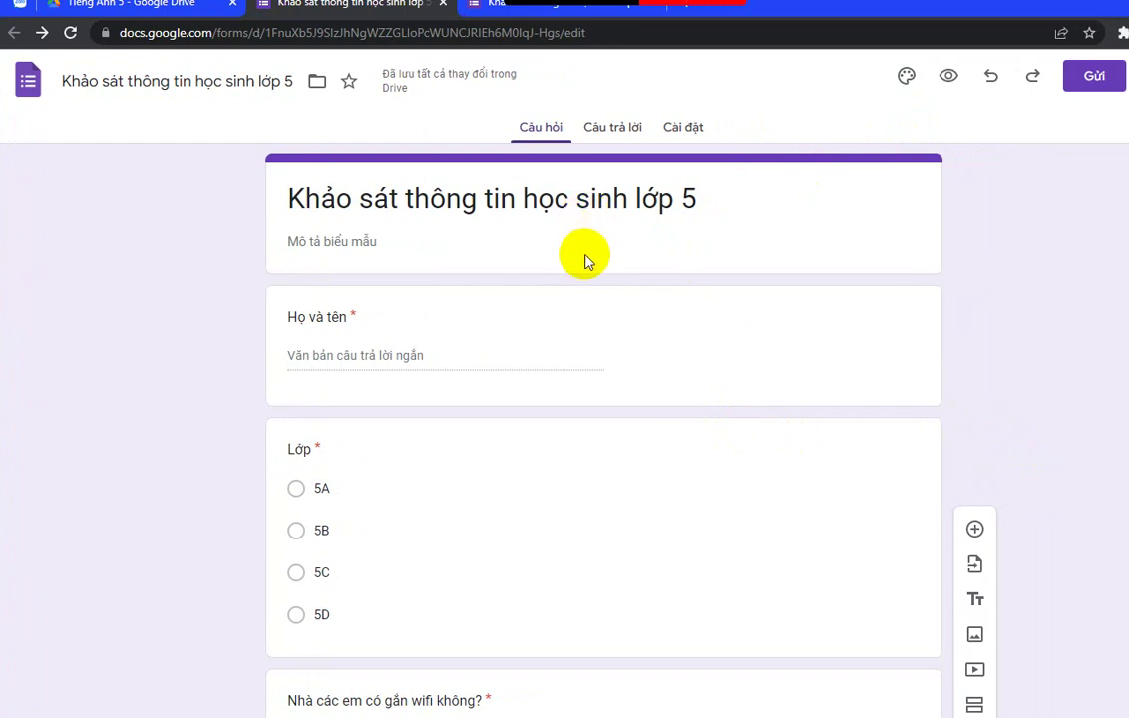
scroll(588, 264, "down", 1)
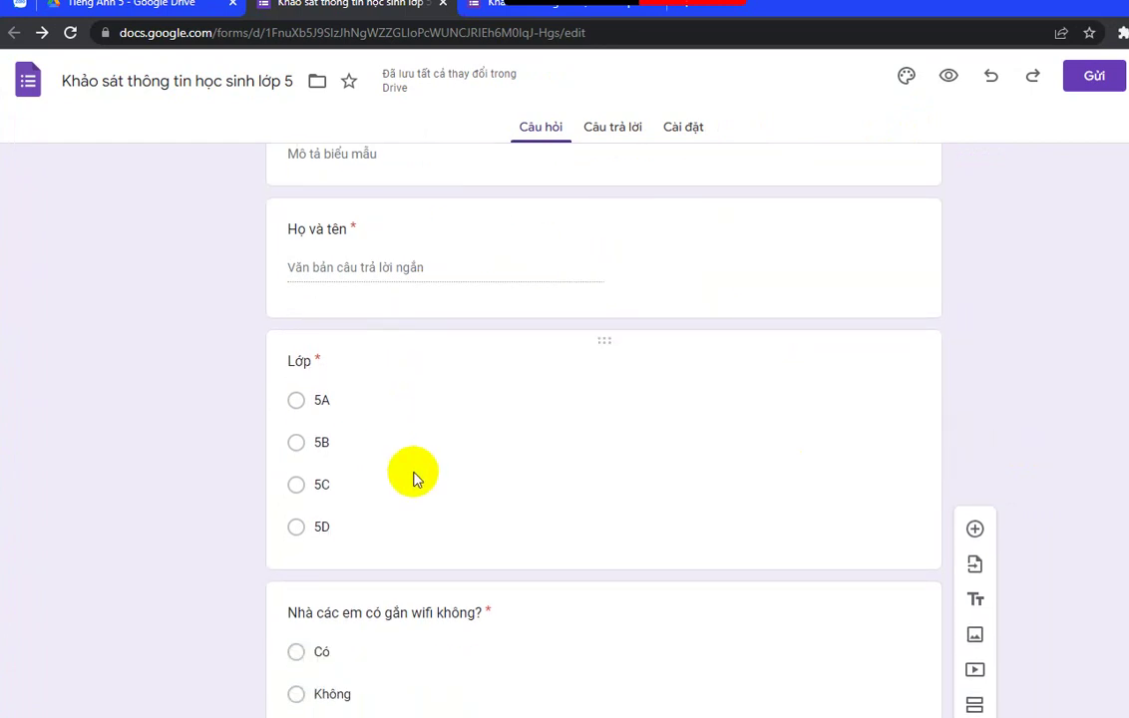
scroll(559, 431, "up", 1)
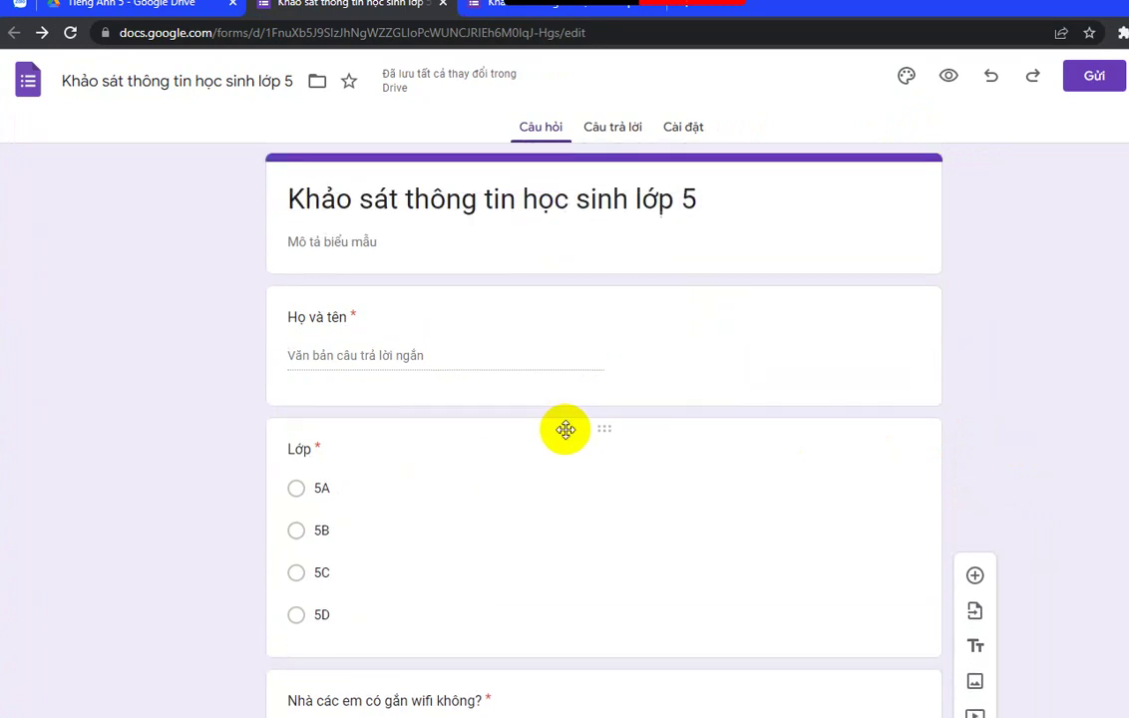